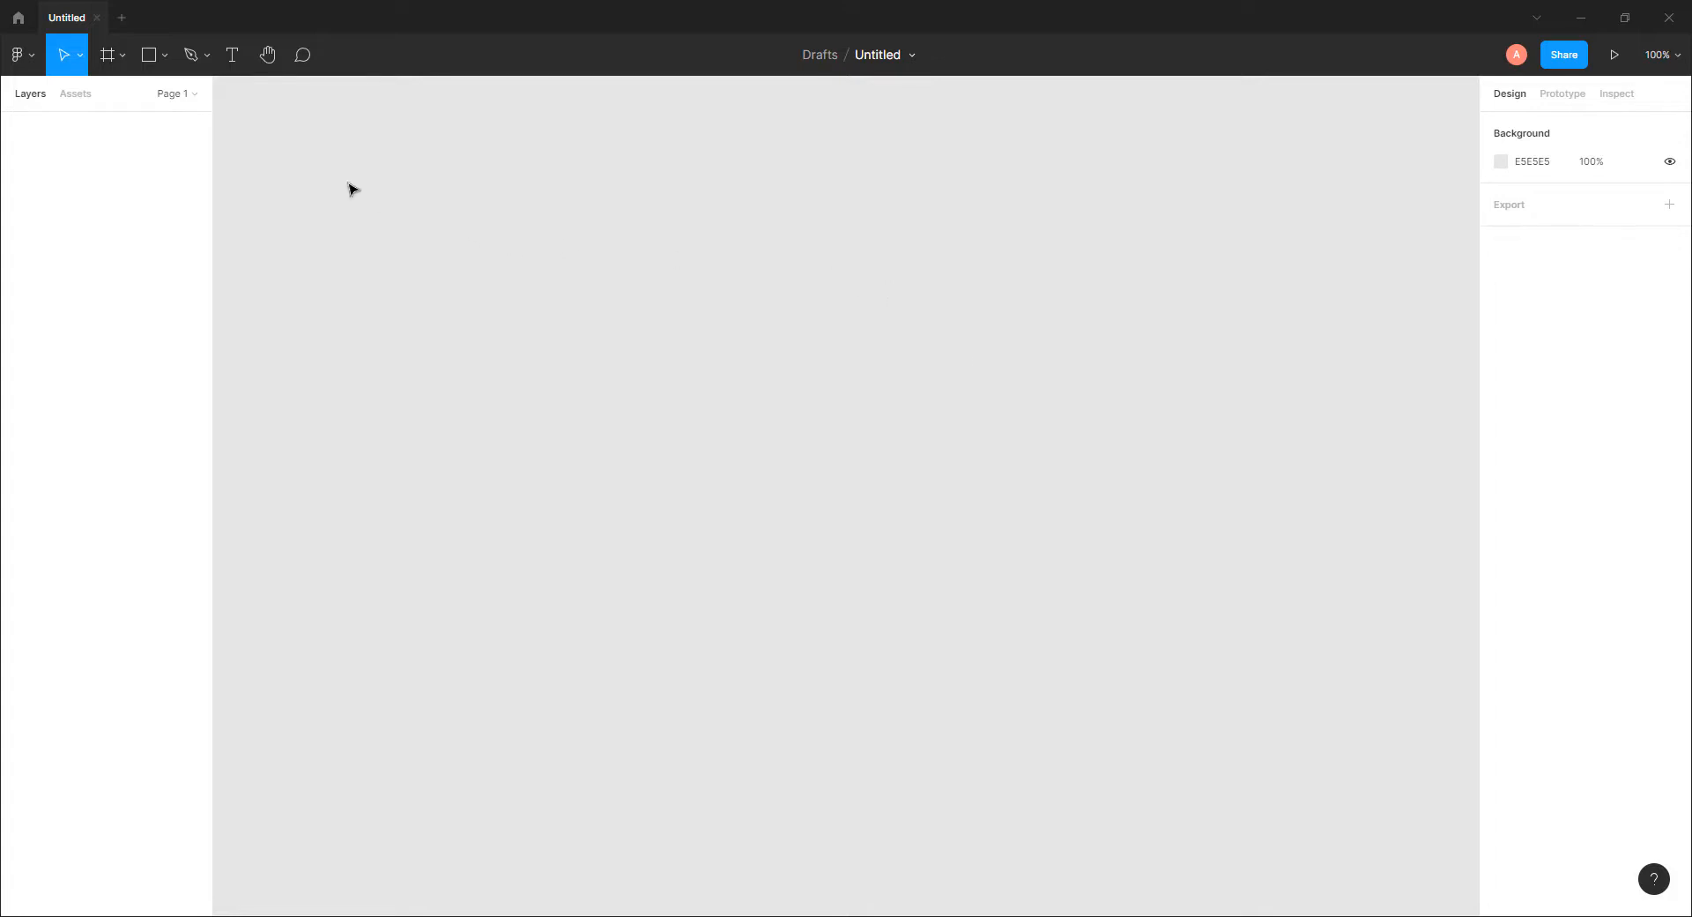
Search the Figma Community for the plugin "skewdat" and open the SkewDat plugin page to read its description
click(19, 19)
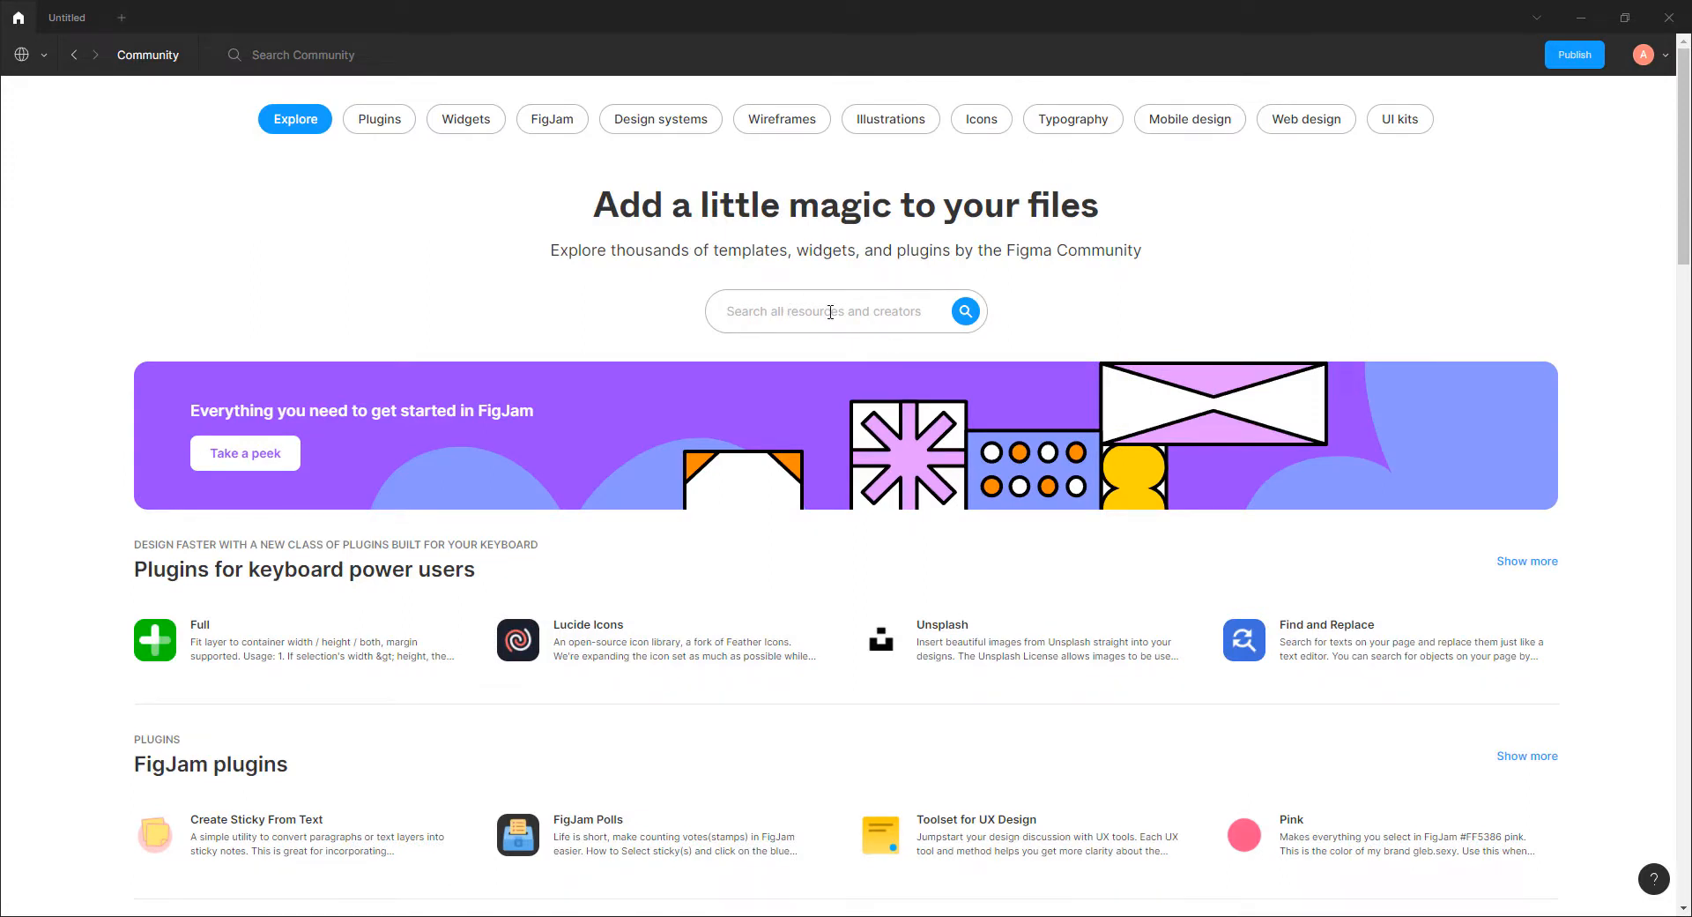
text(skewdat)
key(Return)
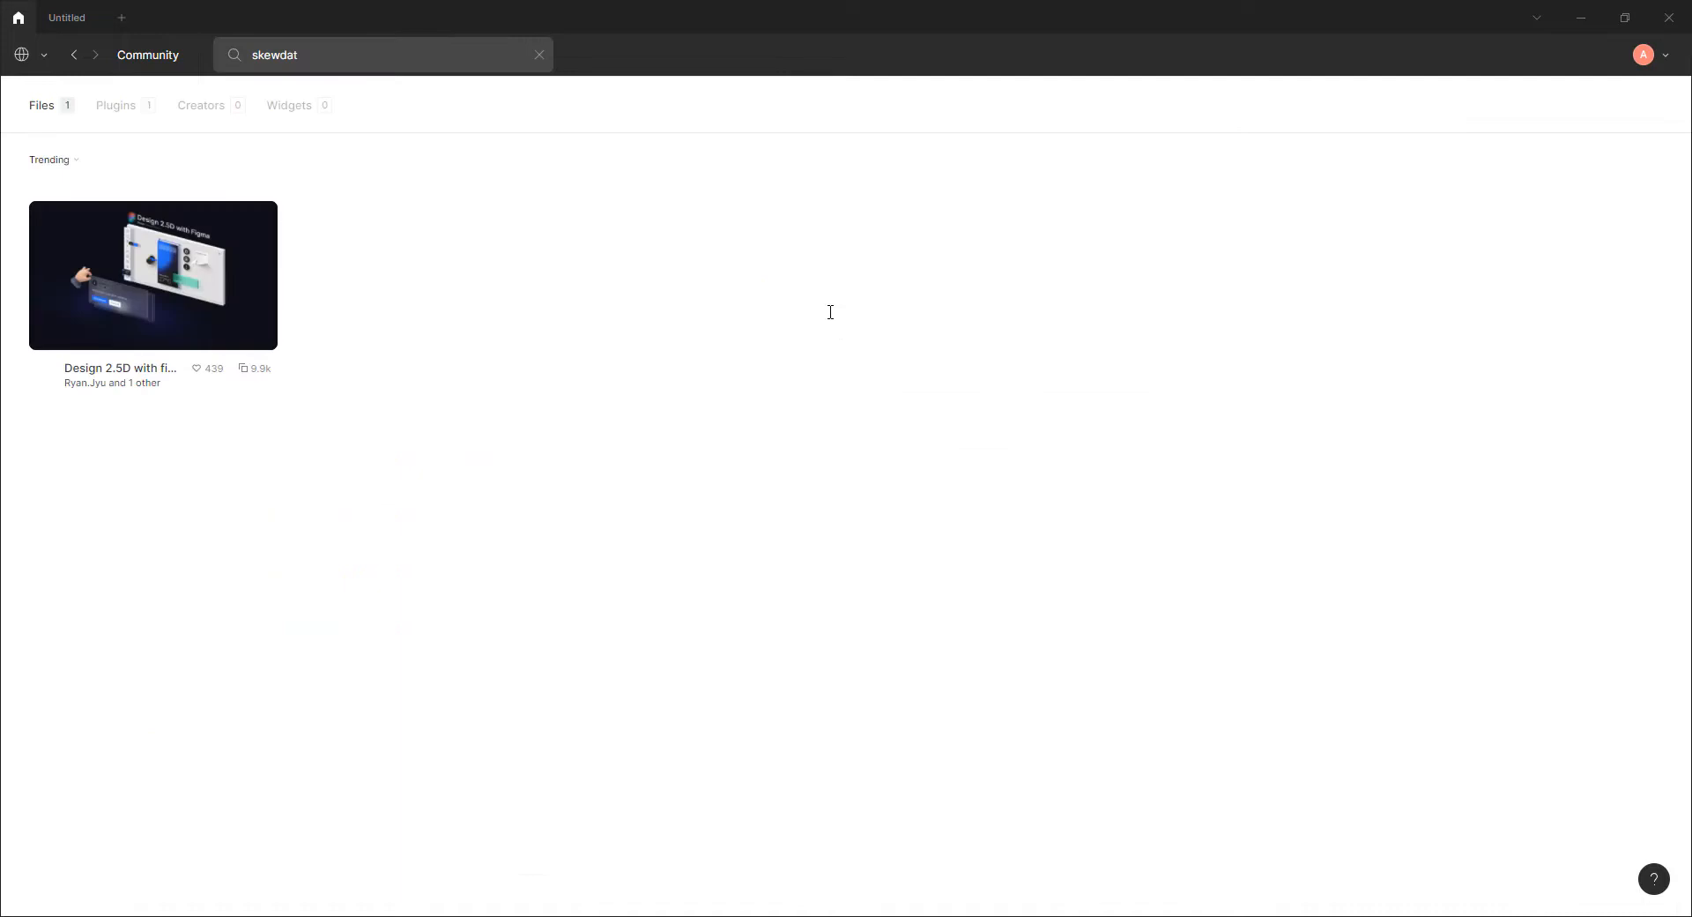
click(130, 106)
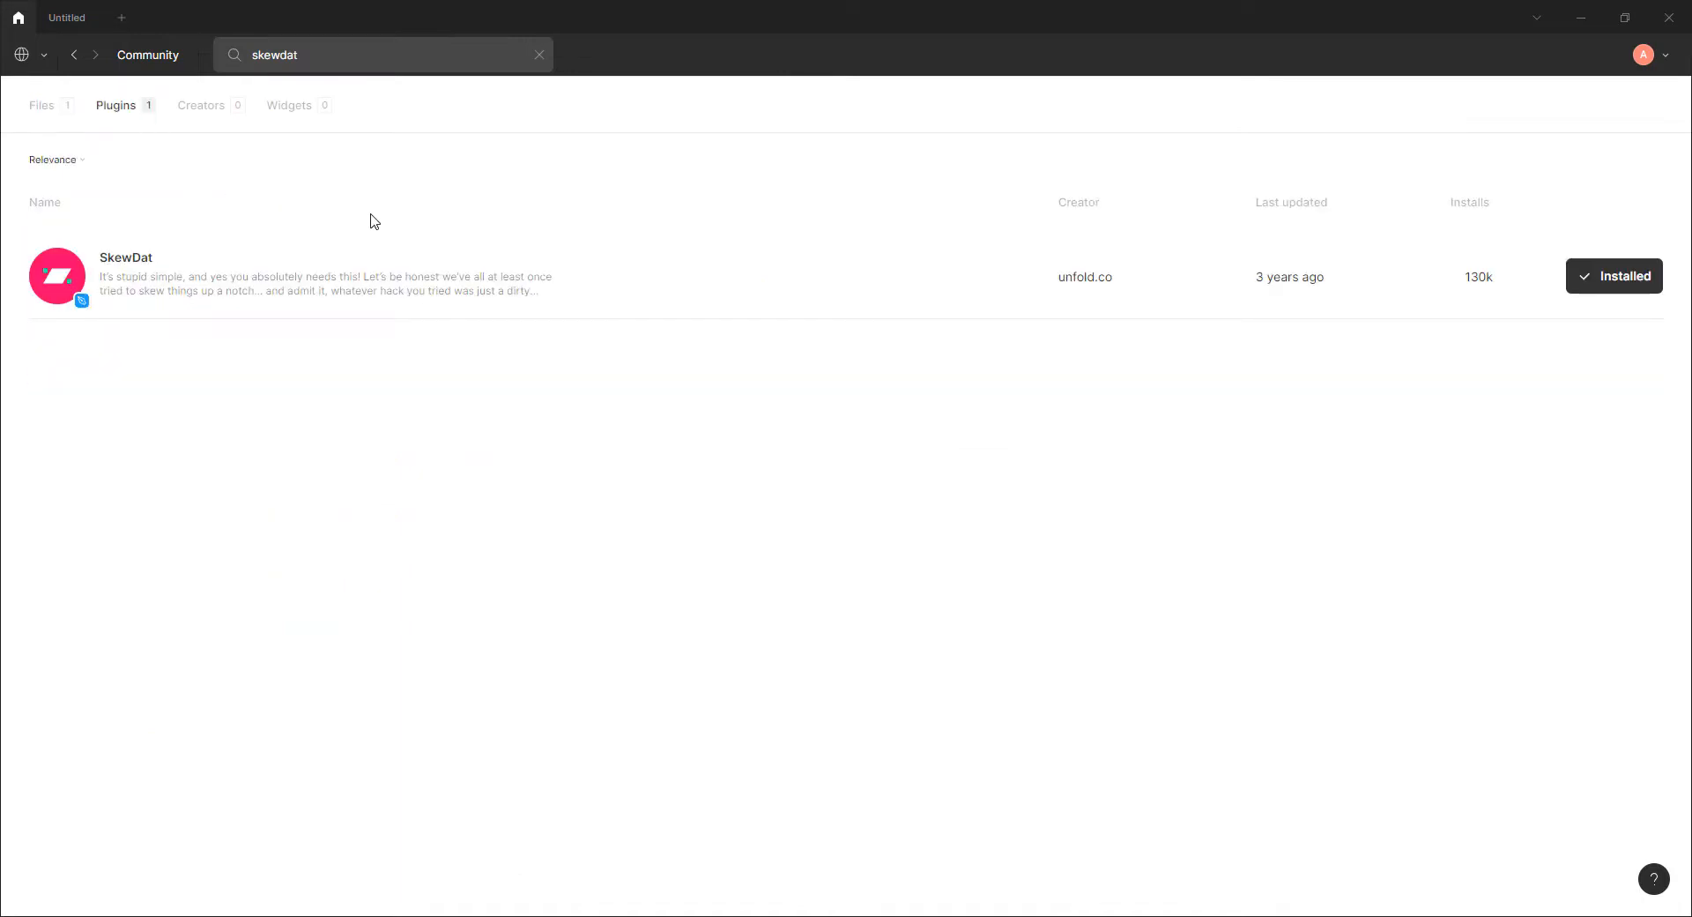
click(169, 284)
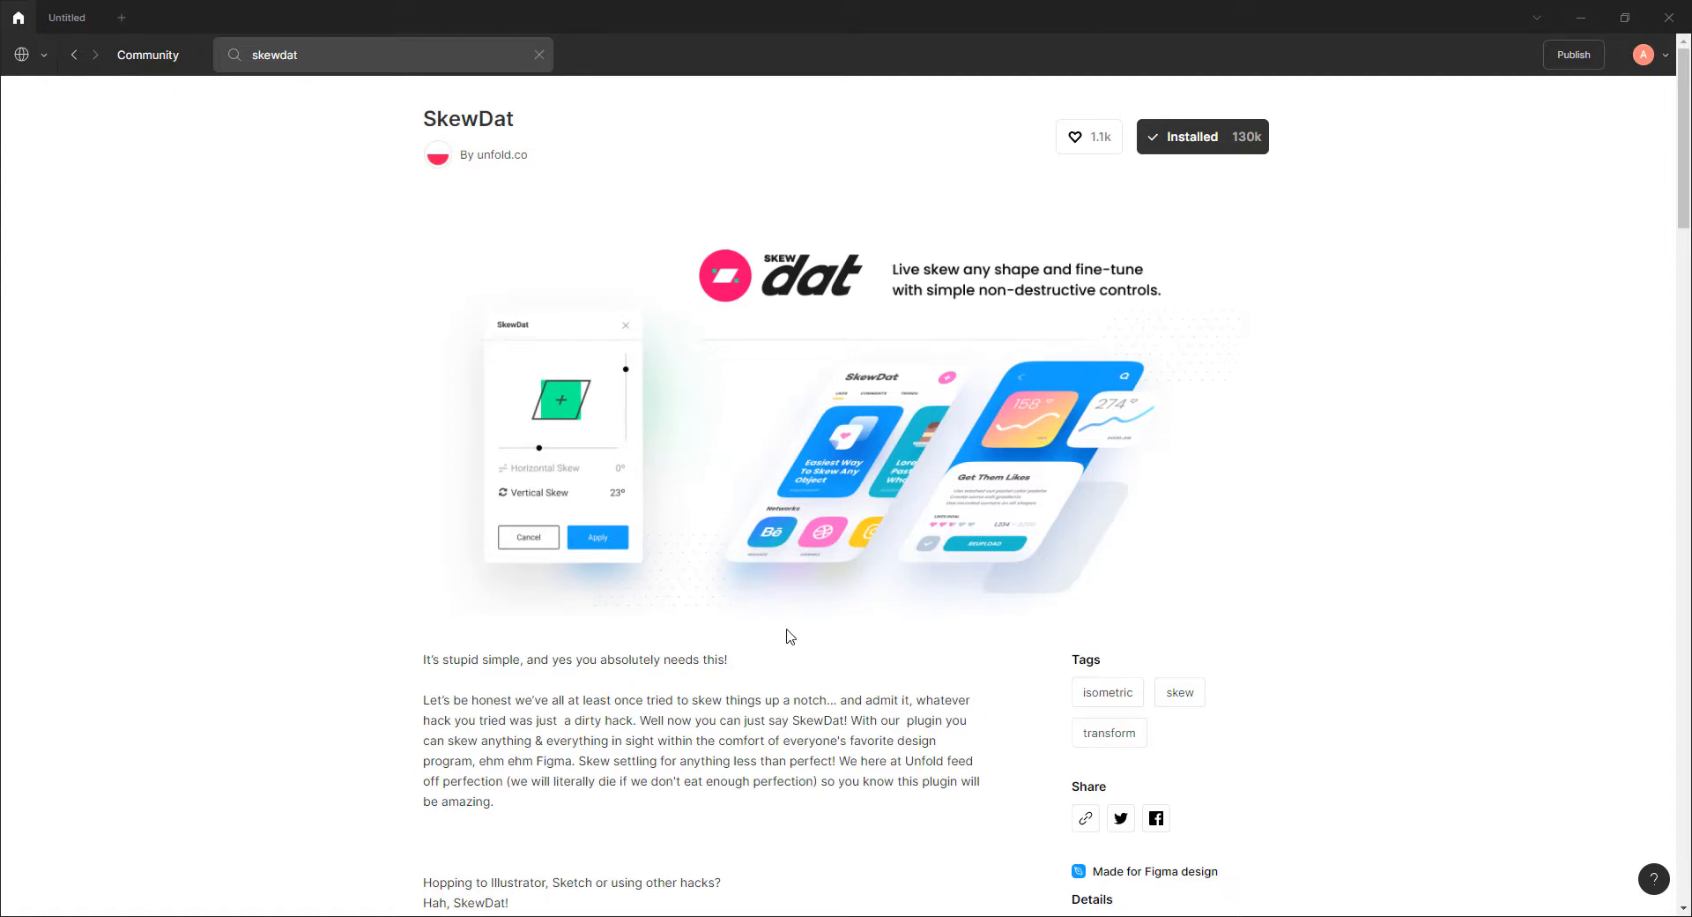
scroll(787, 638, down, 3)
scroll(954, 402, up, 3)
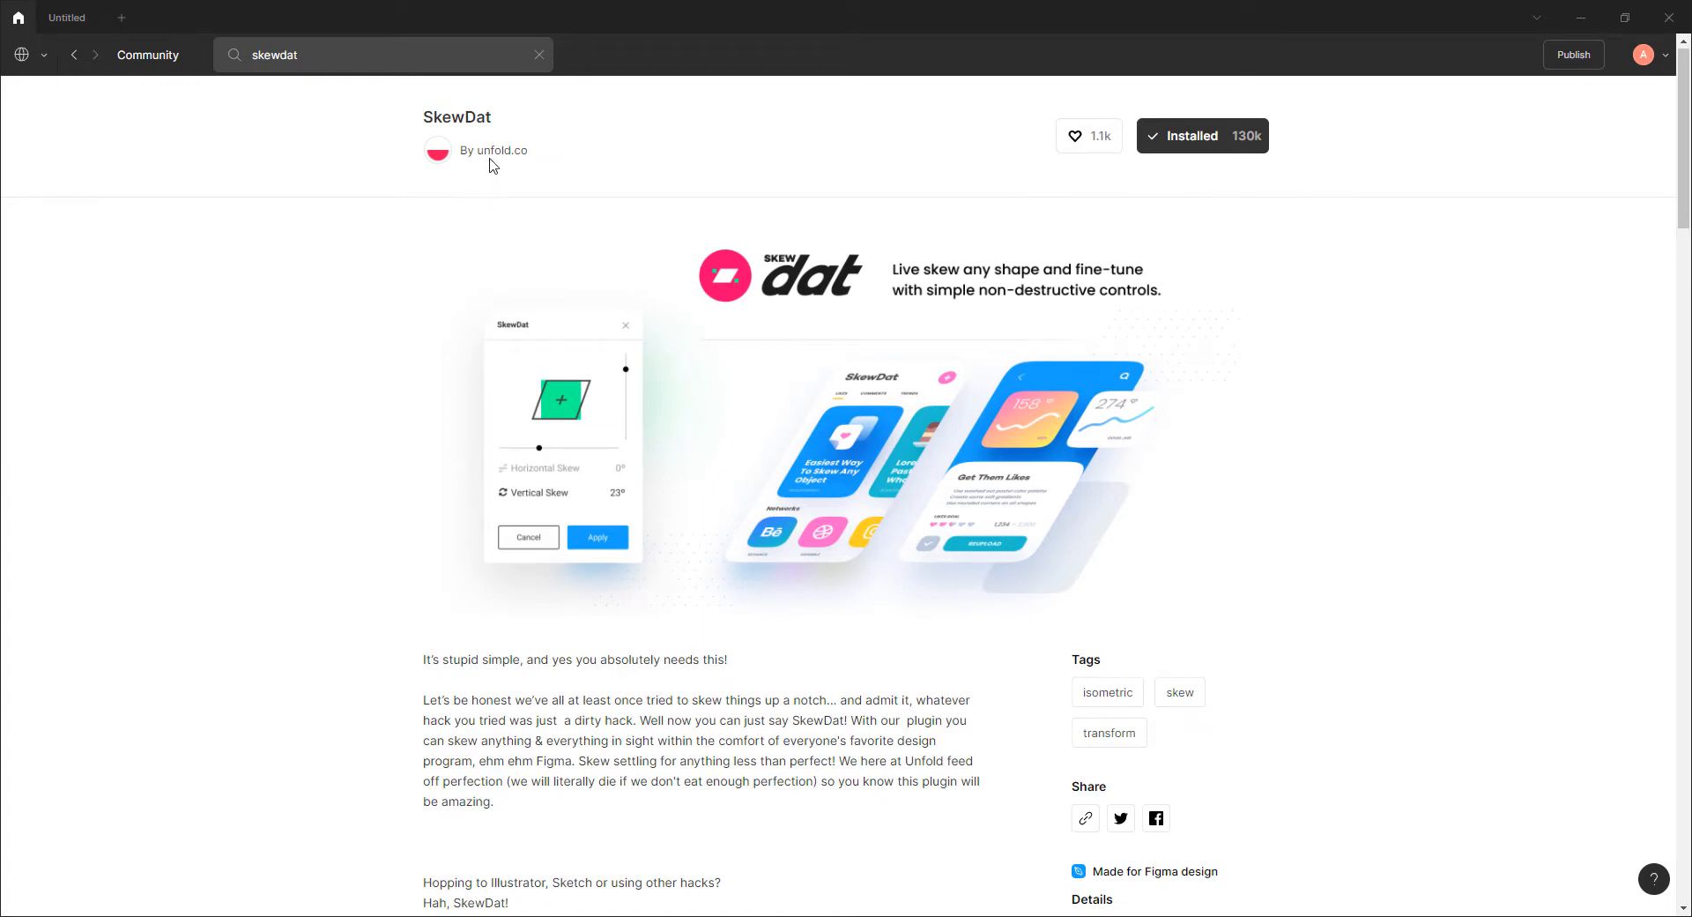
Return to the Untitled design file and import photo.jpg from its folder onto the canvas
click(67, 18)
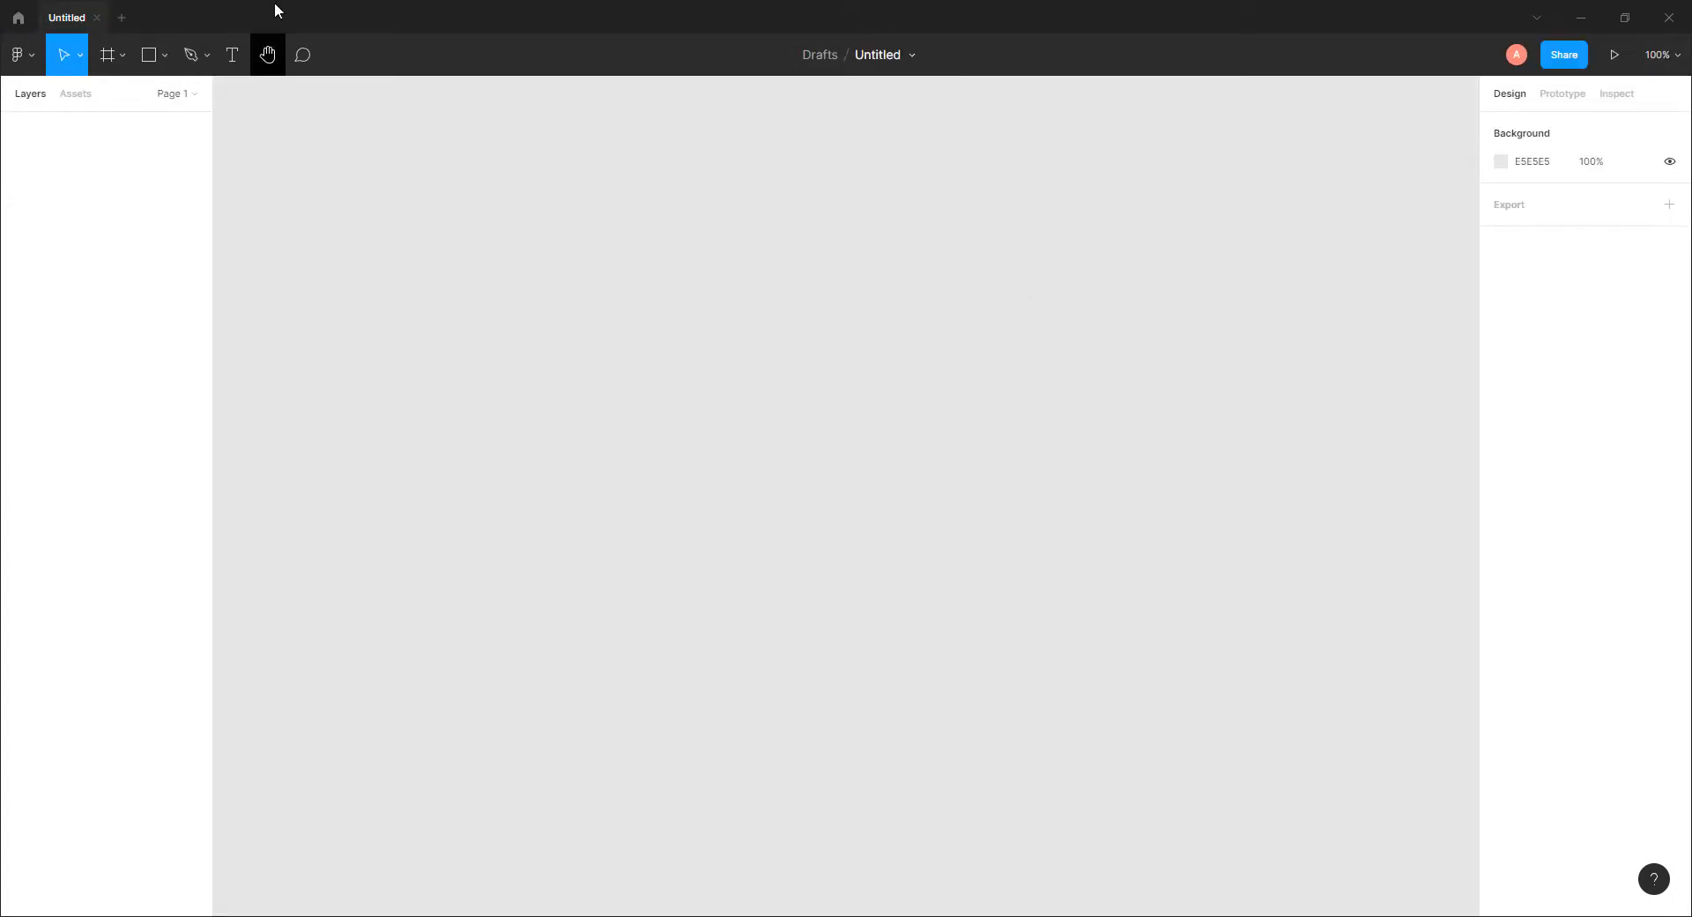
key(alt+Tab)
drag(736, 234, 1328, 232)
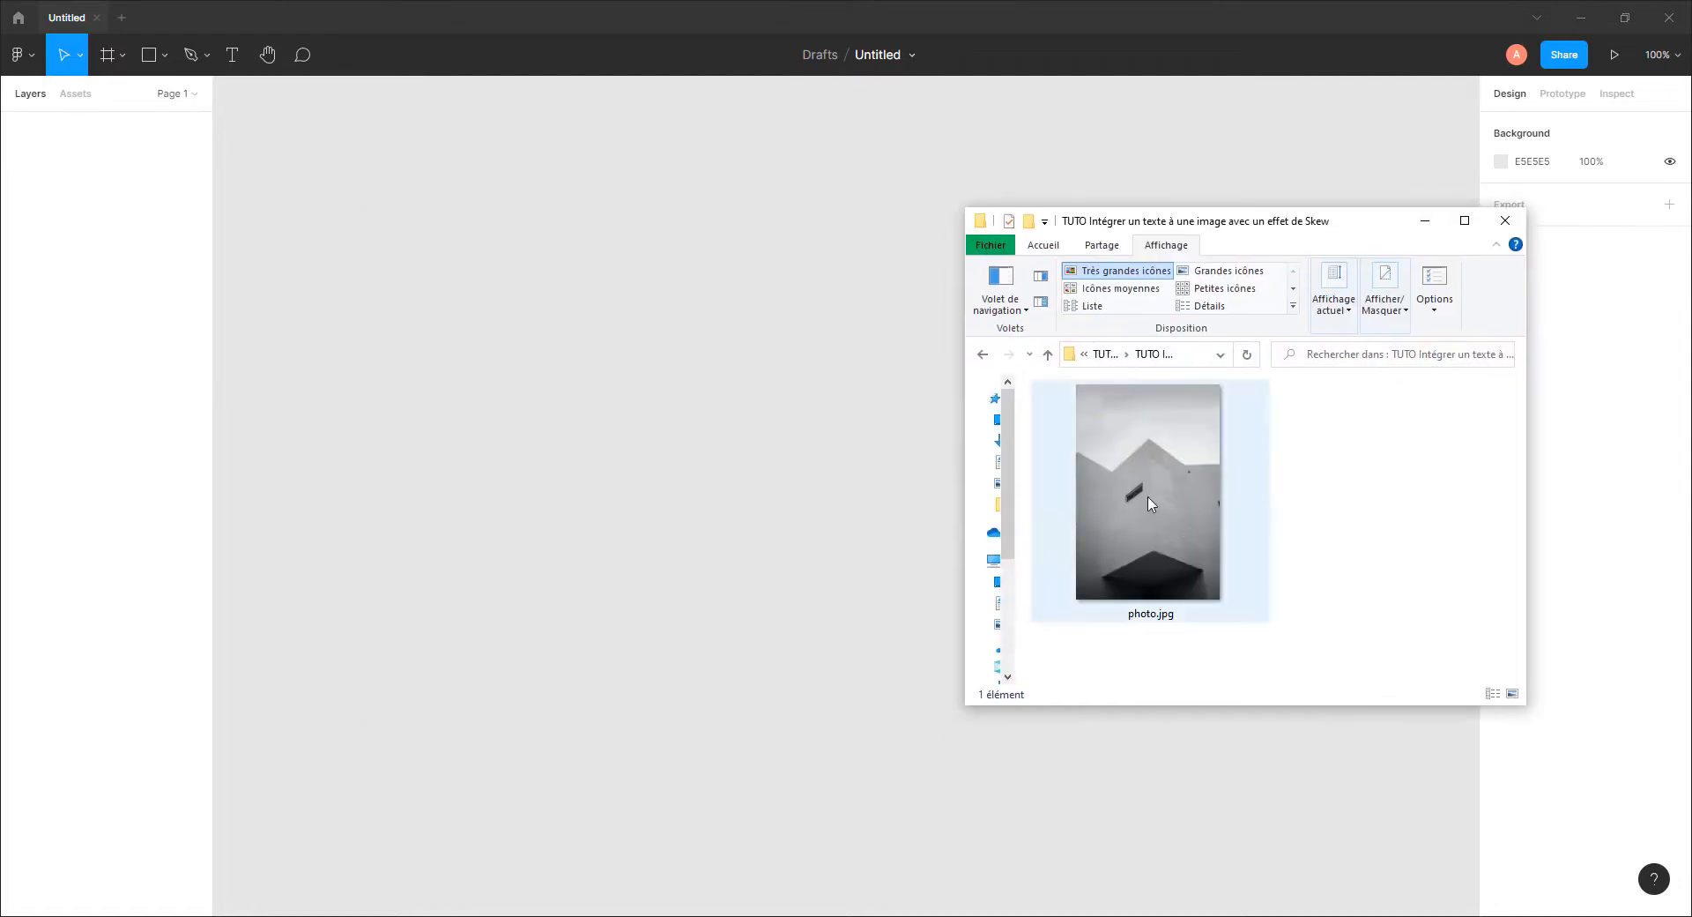
drag(1149, 502, 681, 471)
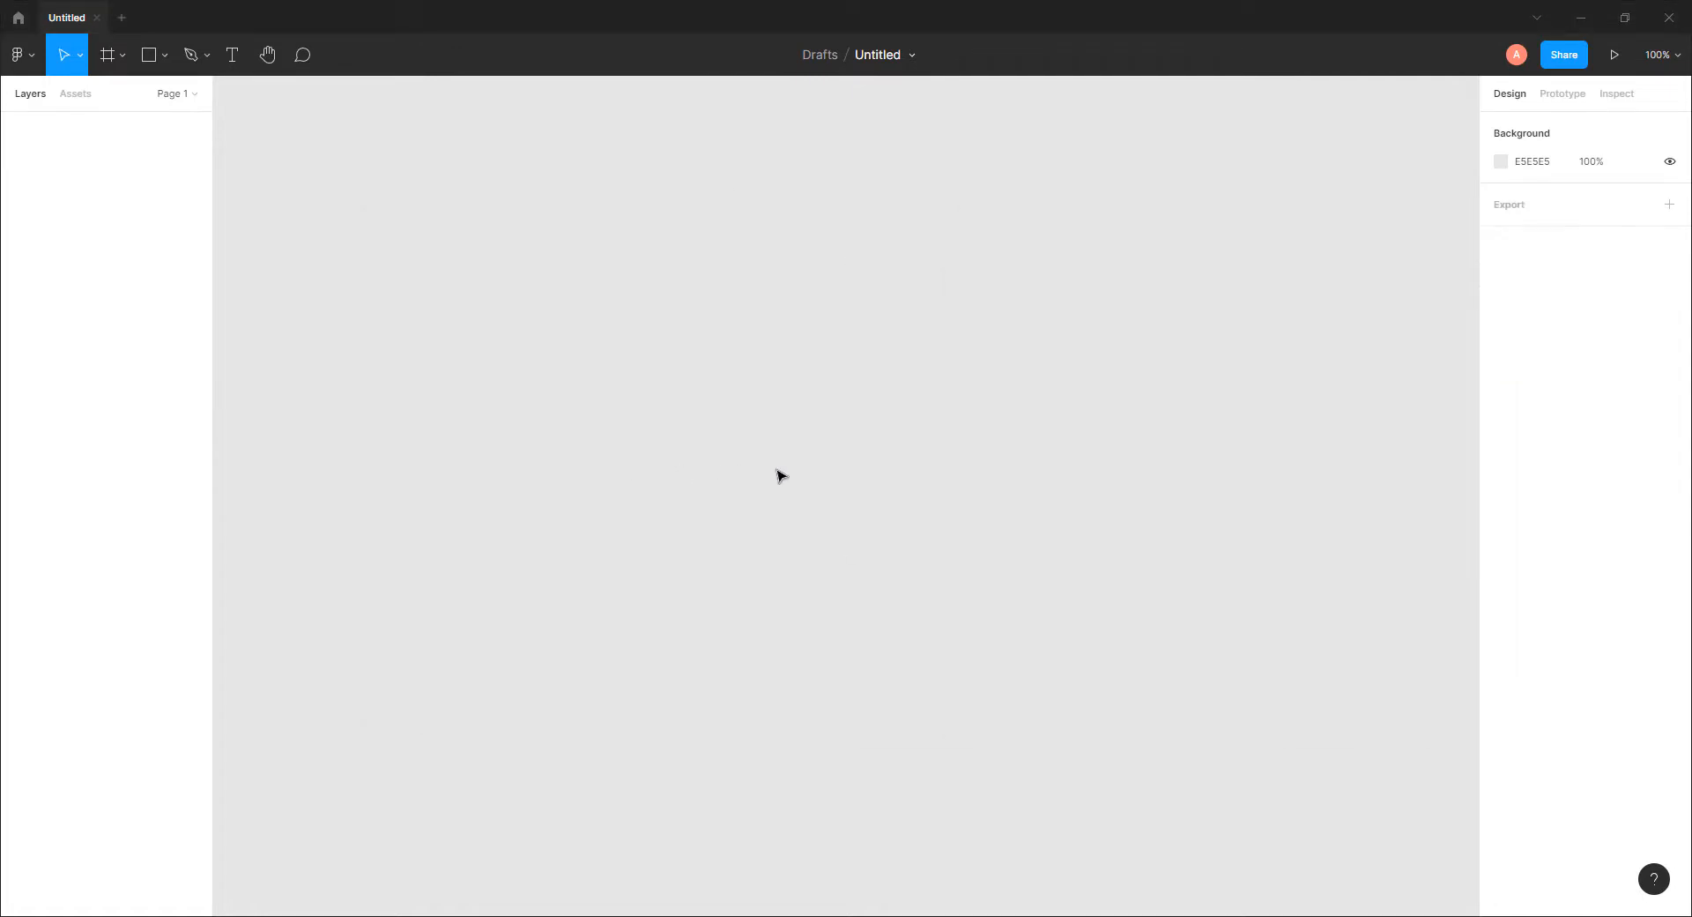
scroll(884, 503, down, 3)
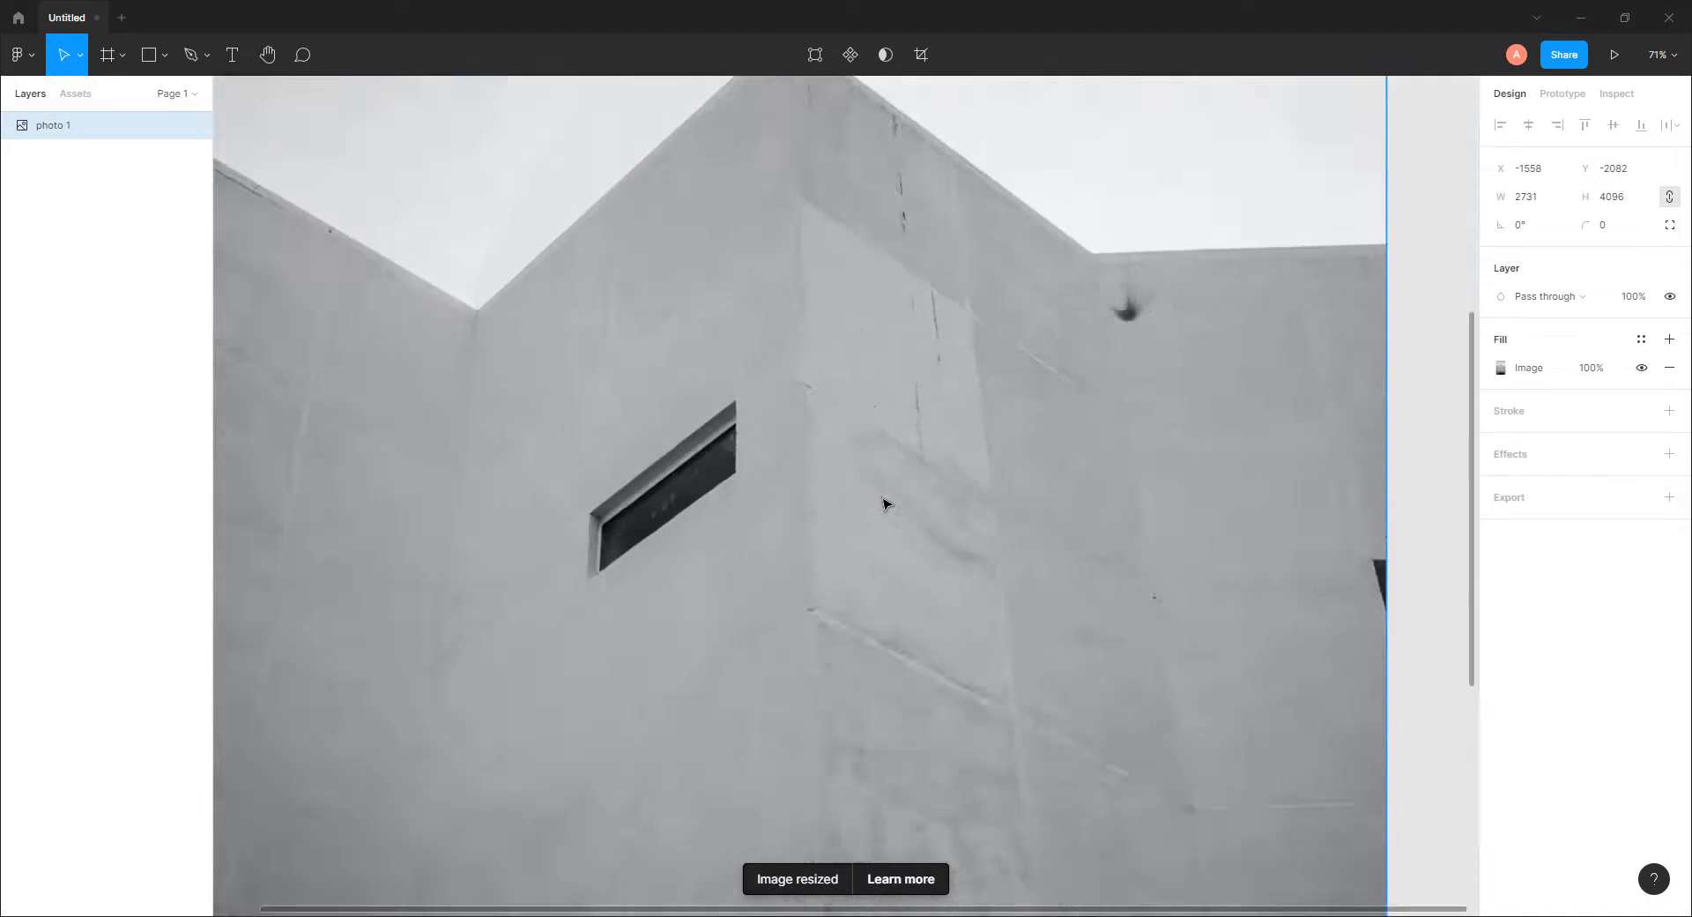
scroll(884, 504, down, 5)
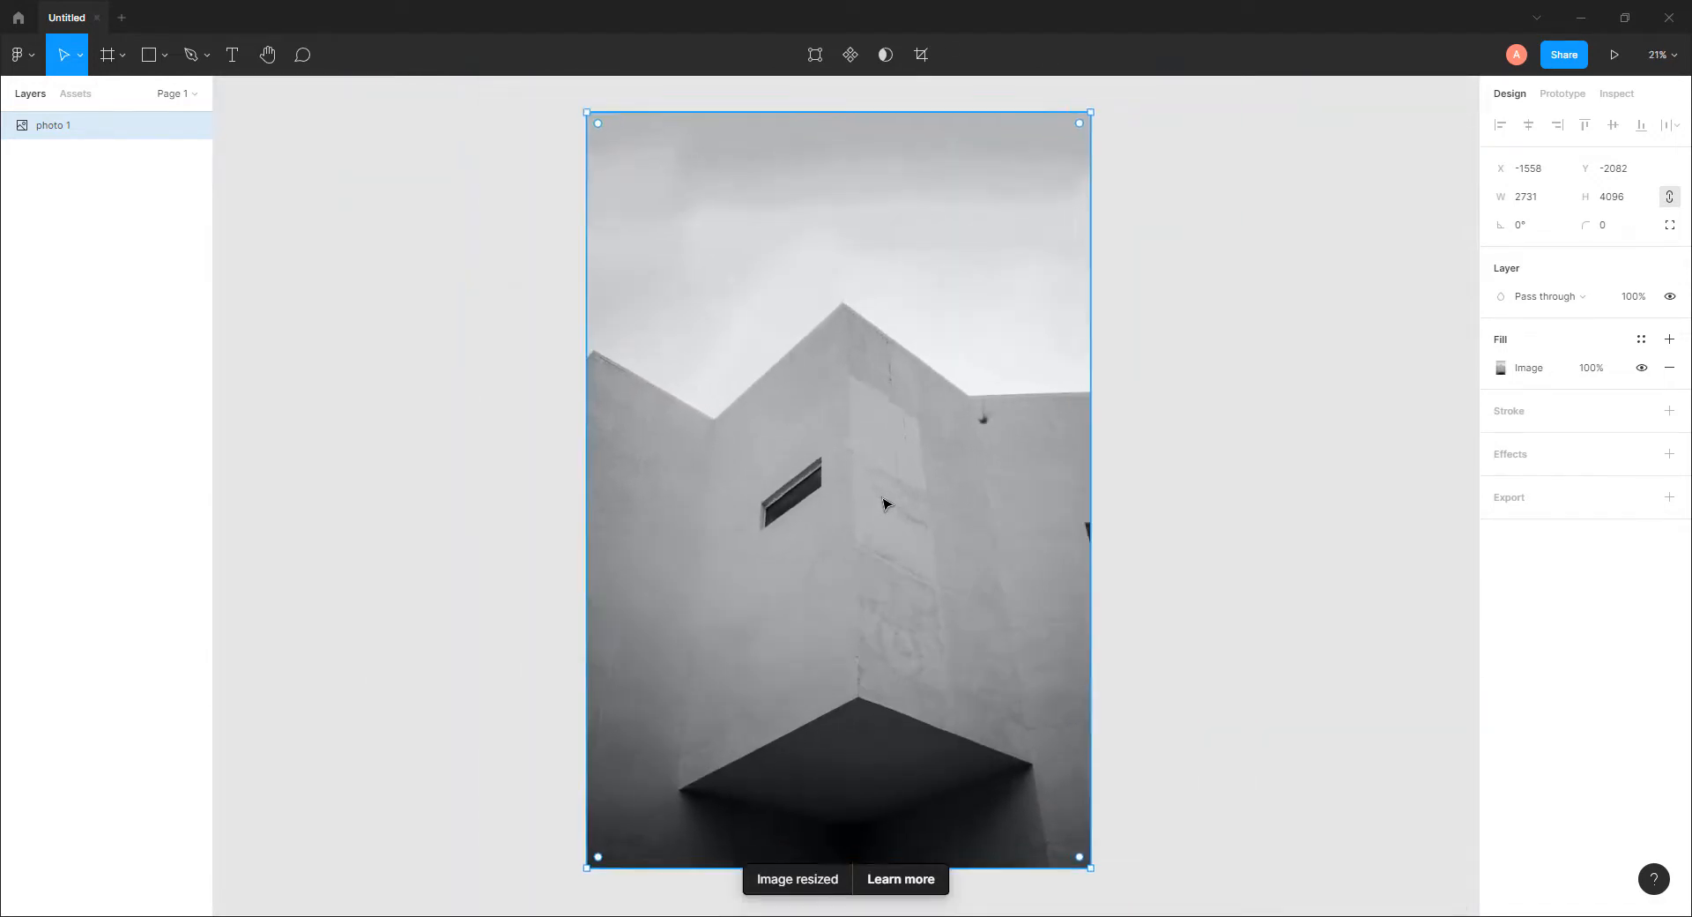
scroll(886, 503, up, 2)
scroll(904, 529, down, 3)
scroll(868, 485, up, 2)
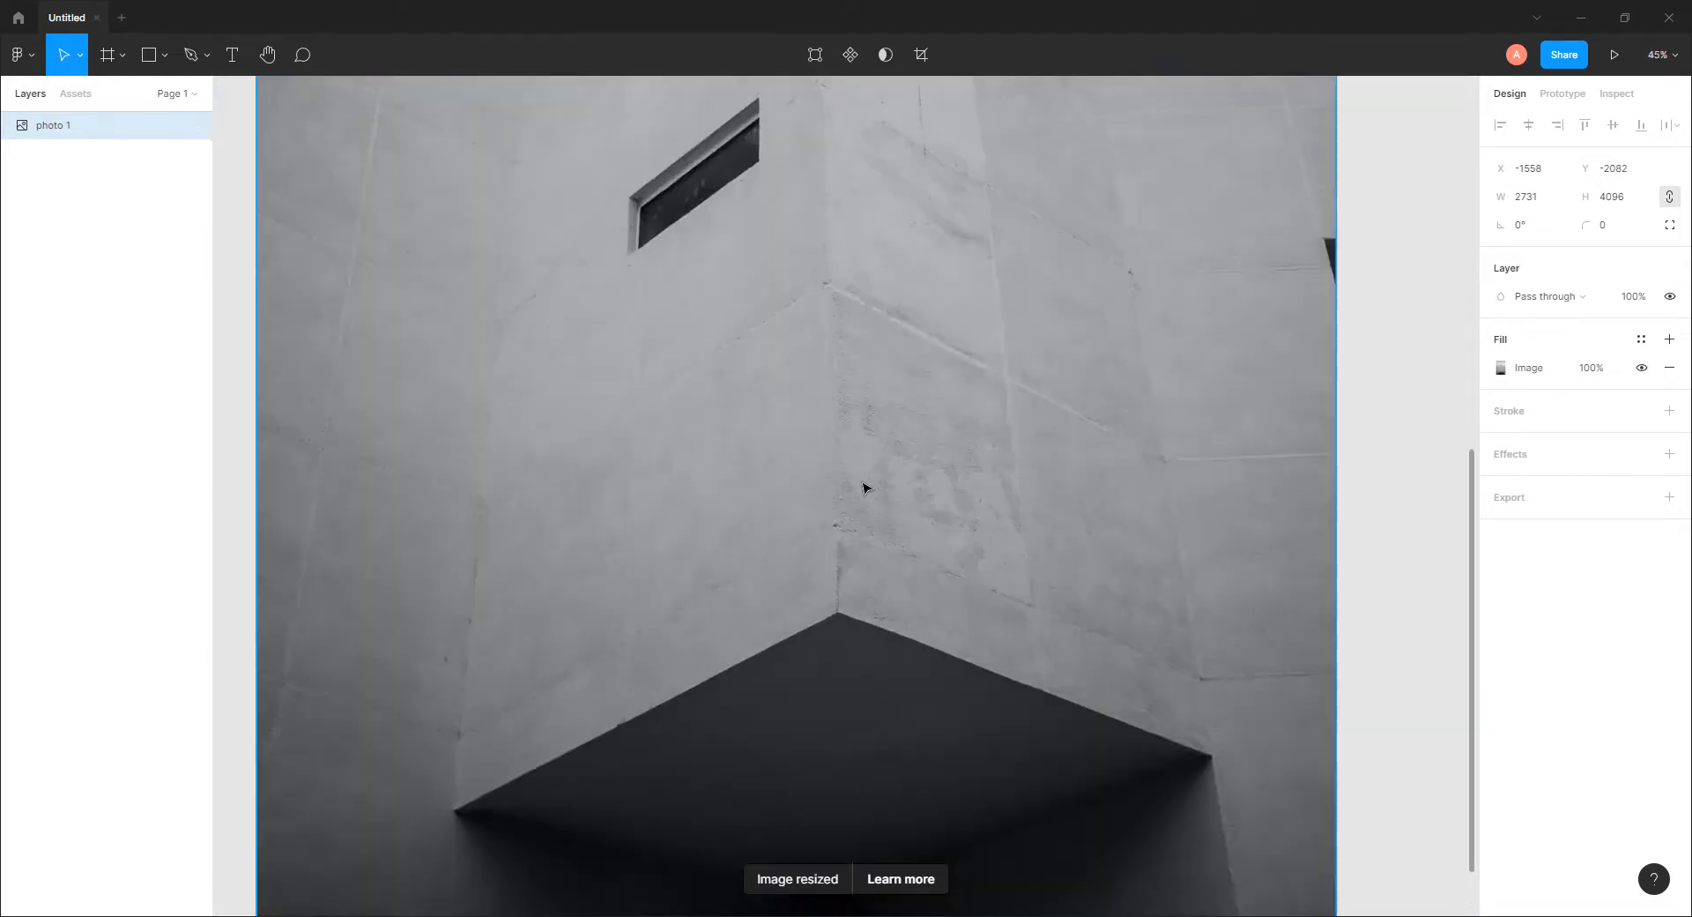
mouse_move(861, 506)
mouse_down()
mouse_move(850, 559)
mouse_move(869, 483)
mouse_up()
scroll(885, 529, down, 1)
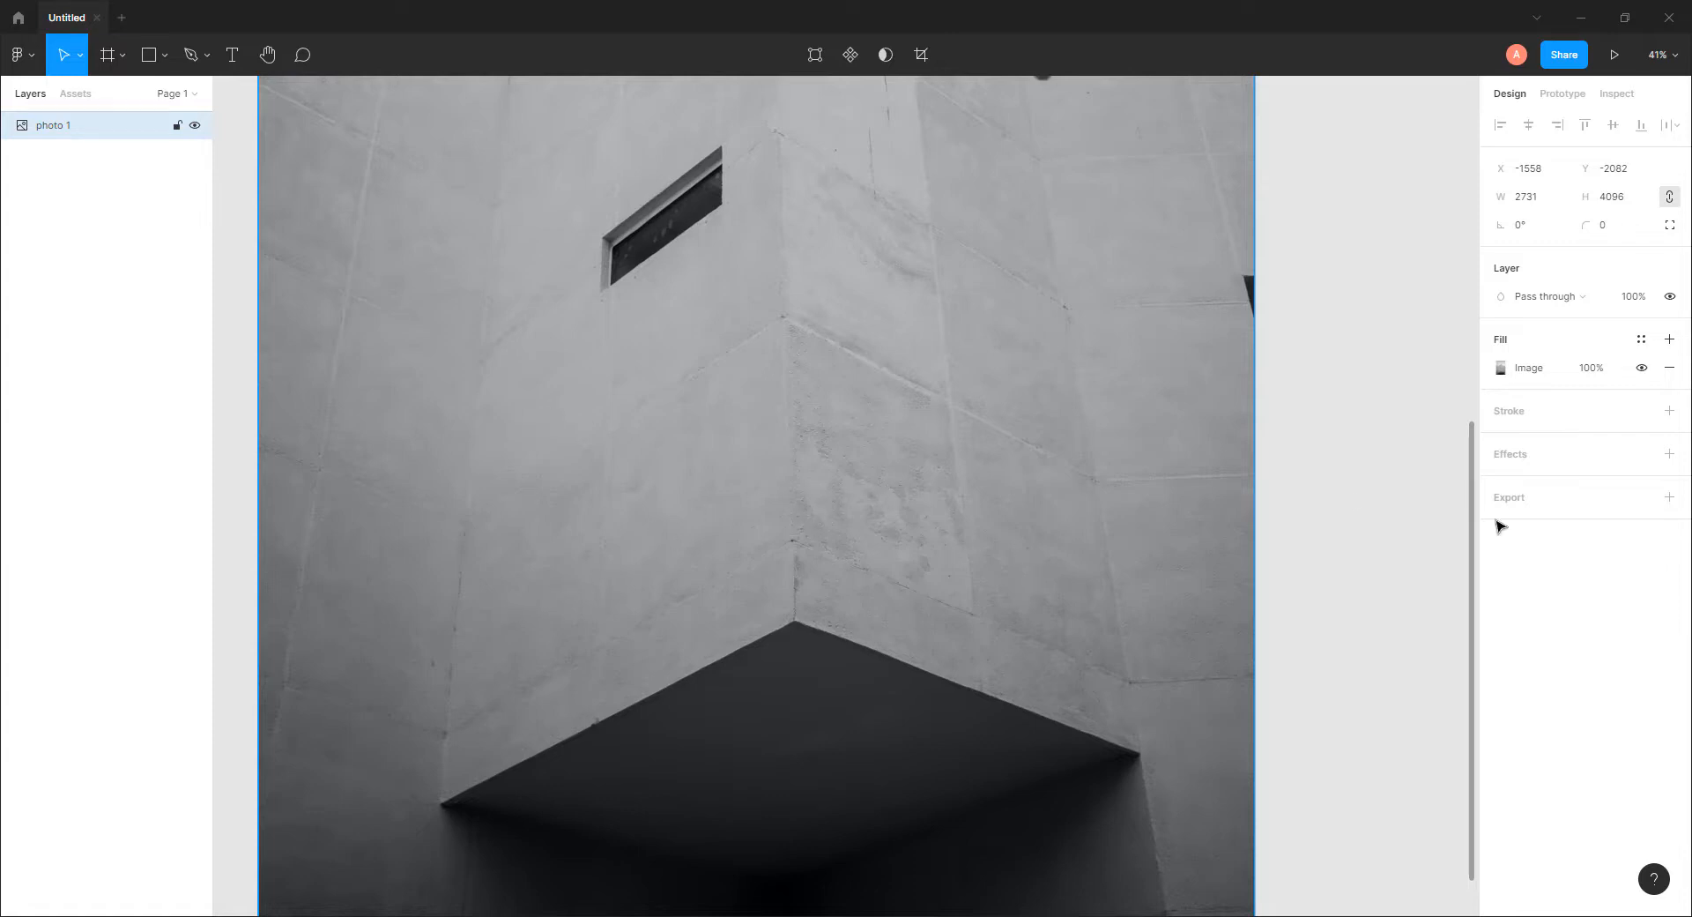
Add a text layer reading "HELLO" on the building wall in the photo
click(233, 58)
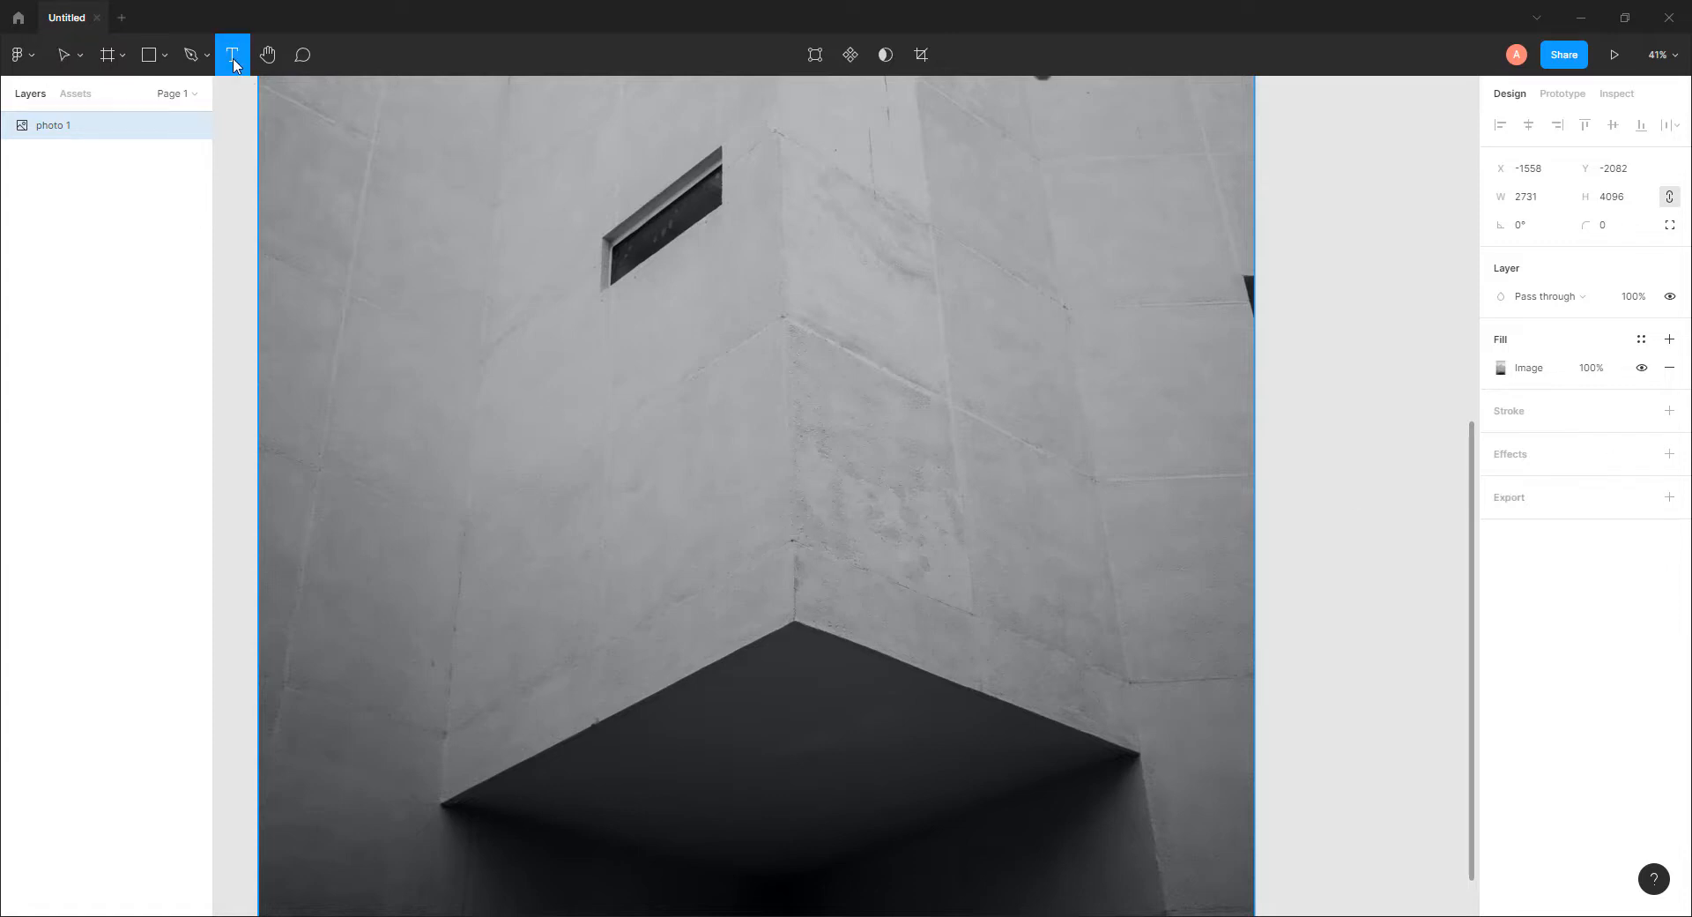
click(730, 456)
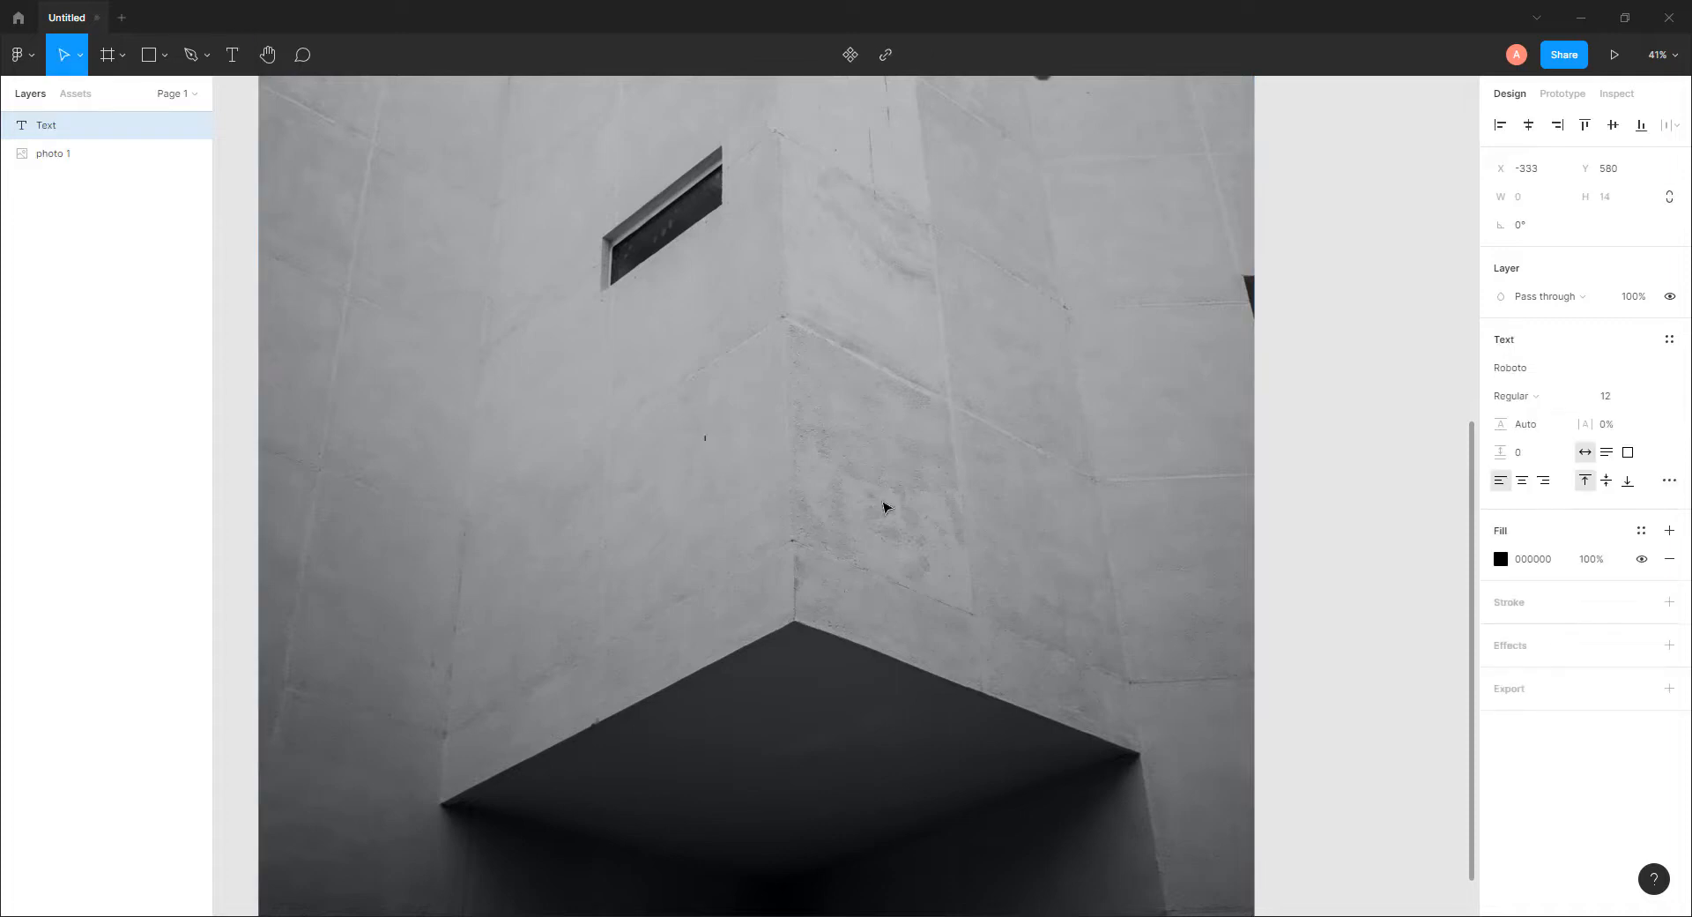
text(HELLO)
key(Escape)
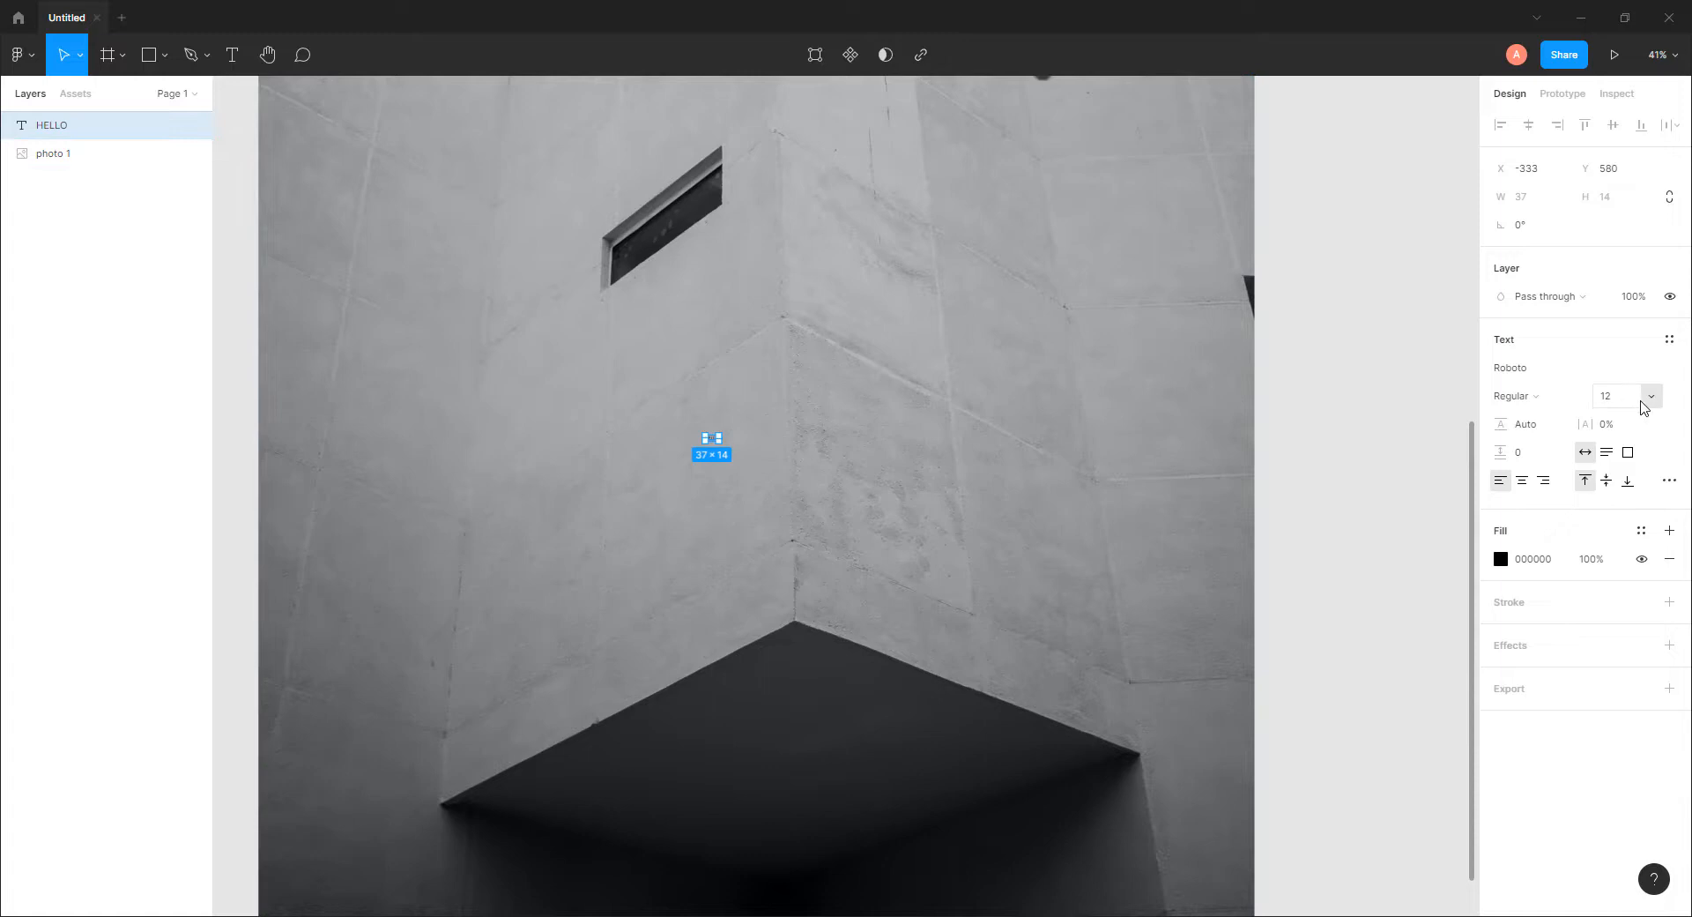
Format the HELLO text at size 140 in Montserrat ExtraBold
click(1629, 398)
text(140)
key(Return)
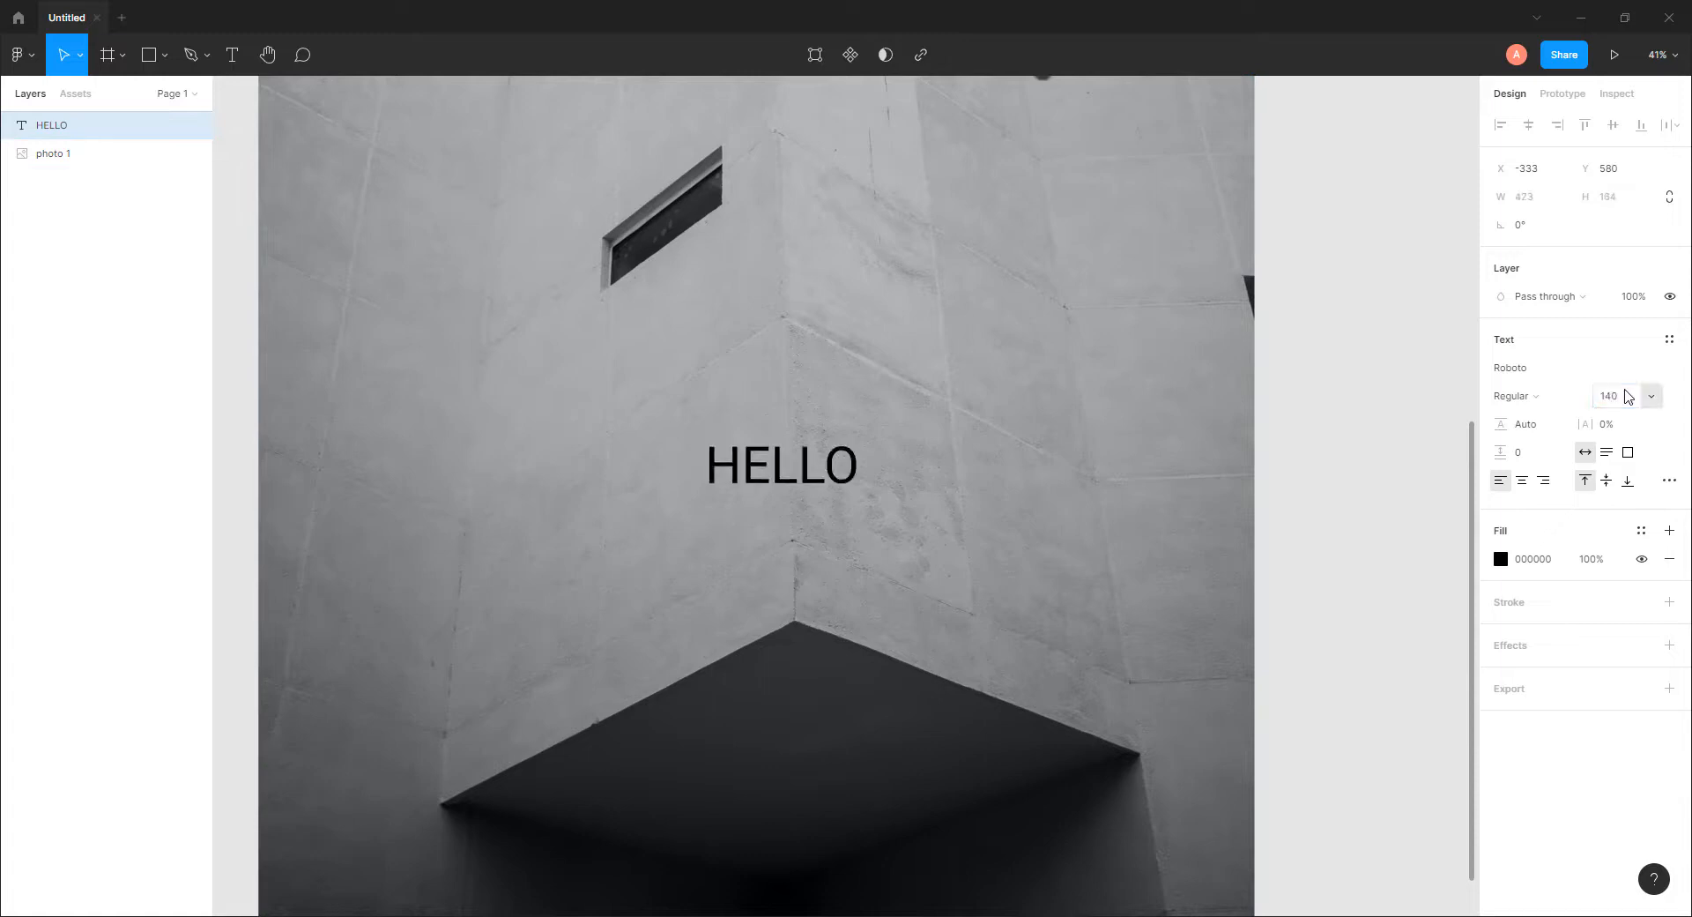
click(1547, 377)
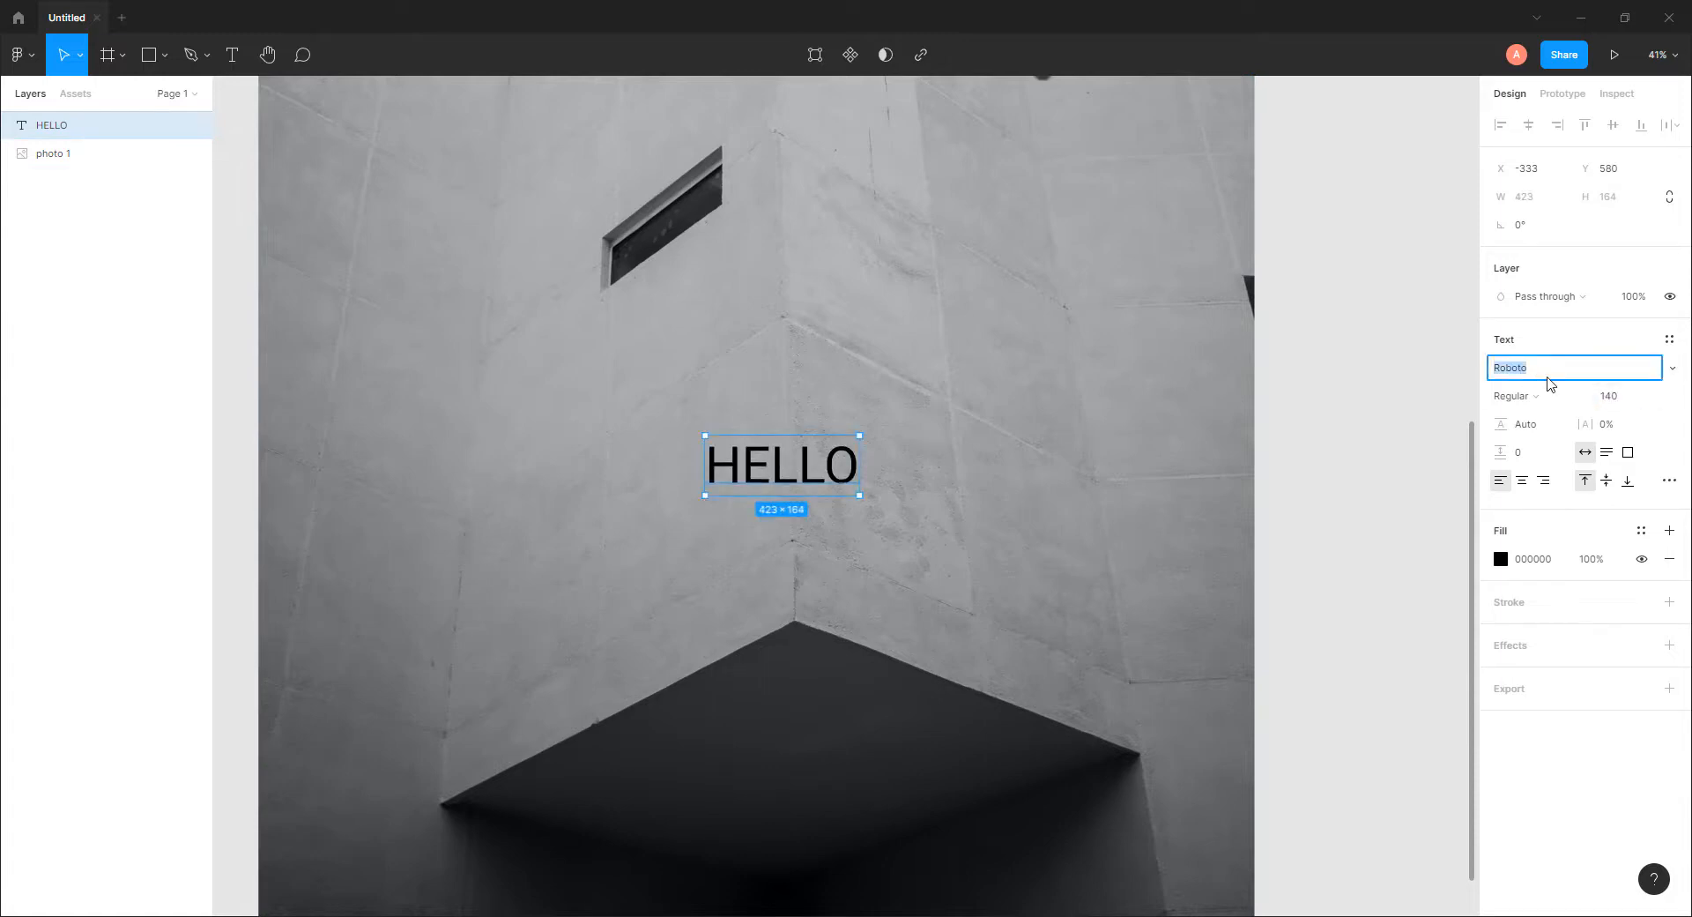
text(Montse)
key(Return)
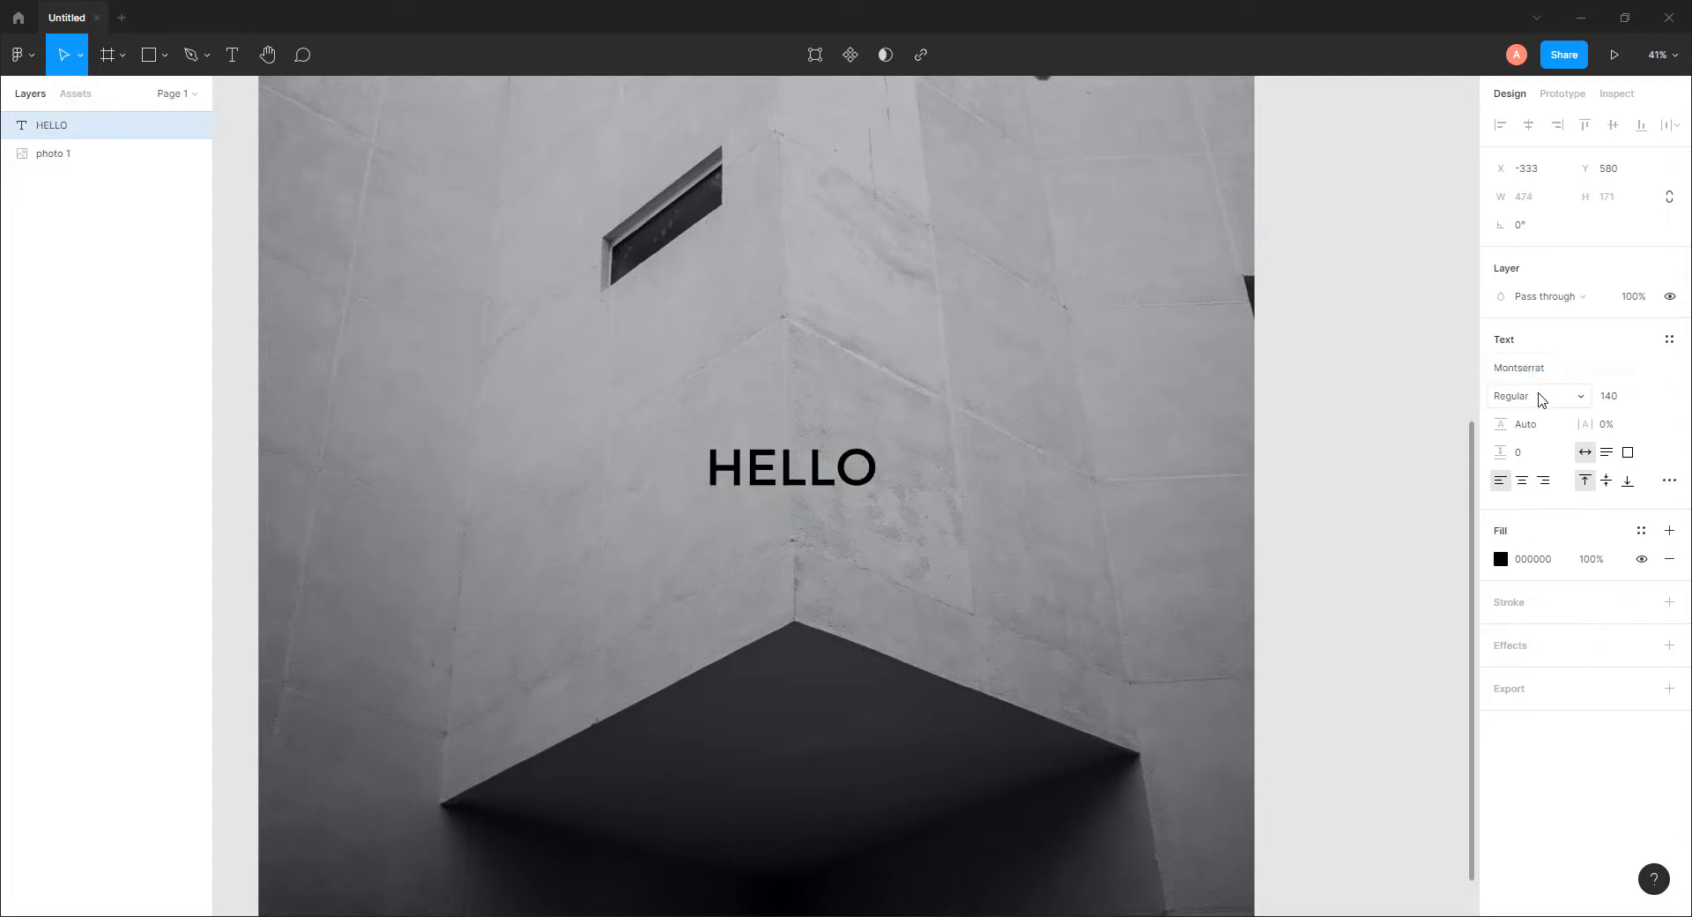
click(1538, 396)
click(1538, 481)
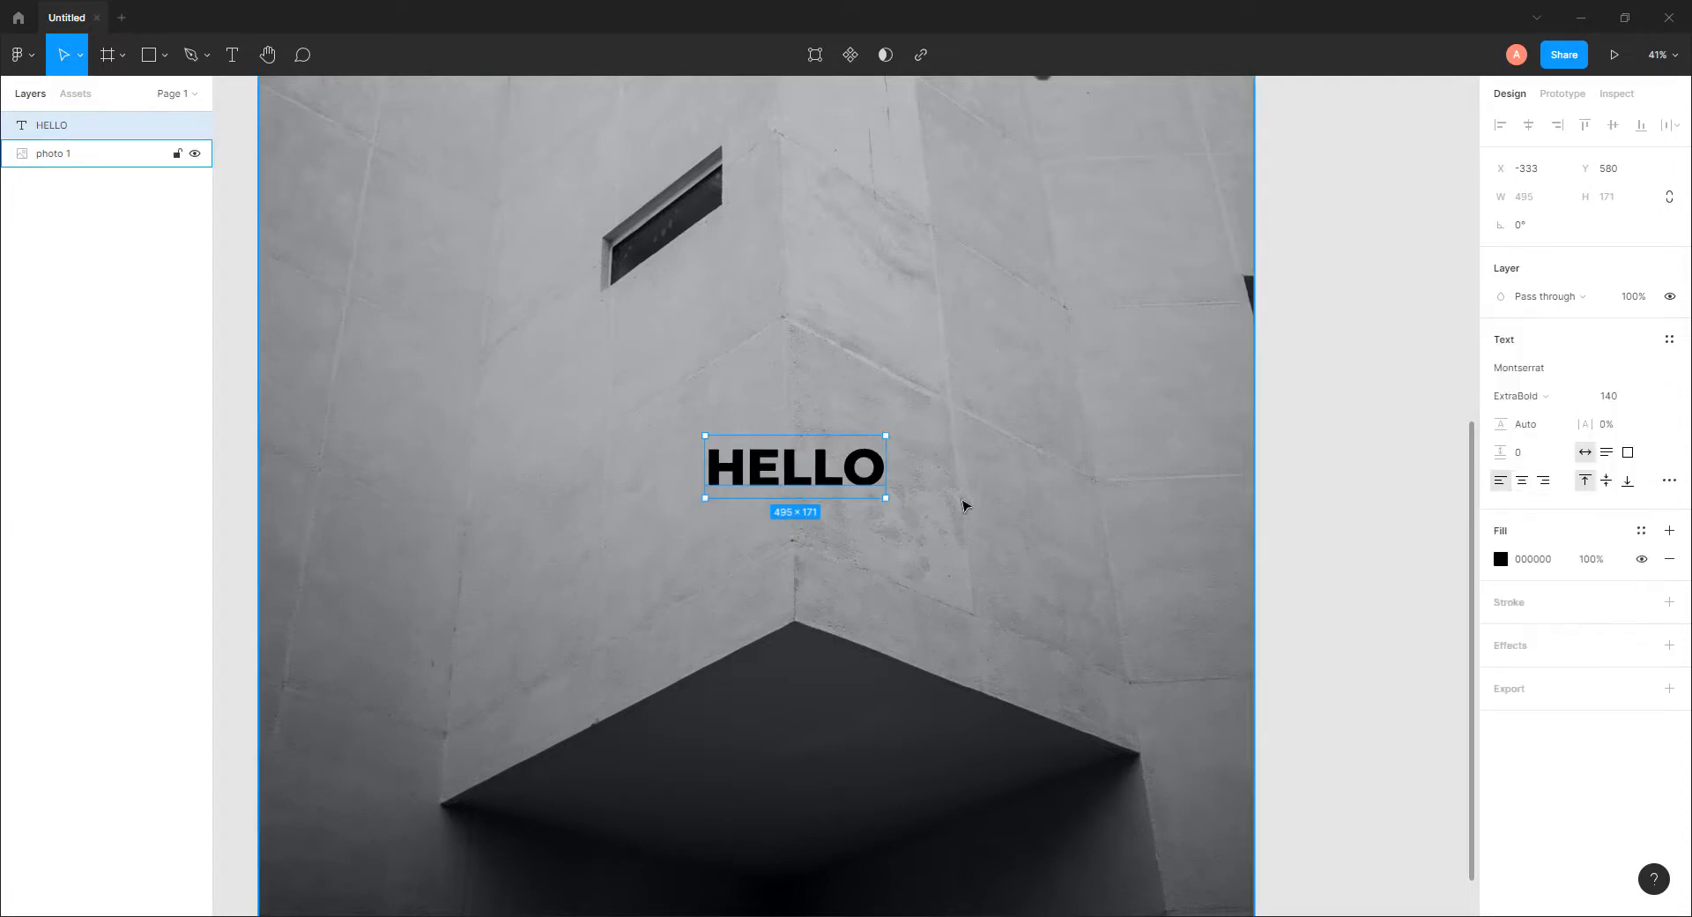
Move the HELLO text onto the left wall, beside the building's vertical corner edge
drag(831, 479, 739, 460)
scroll(781, 538, up, 3)
scroll(781, 537, up, 1)
Try rotating the HELLO text about 26° to follow the left wall, and undo the rotation
click(860, 496)
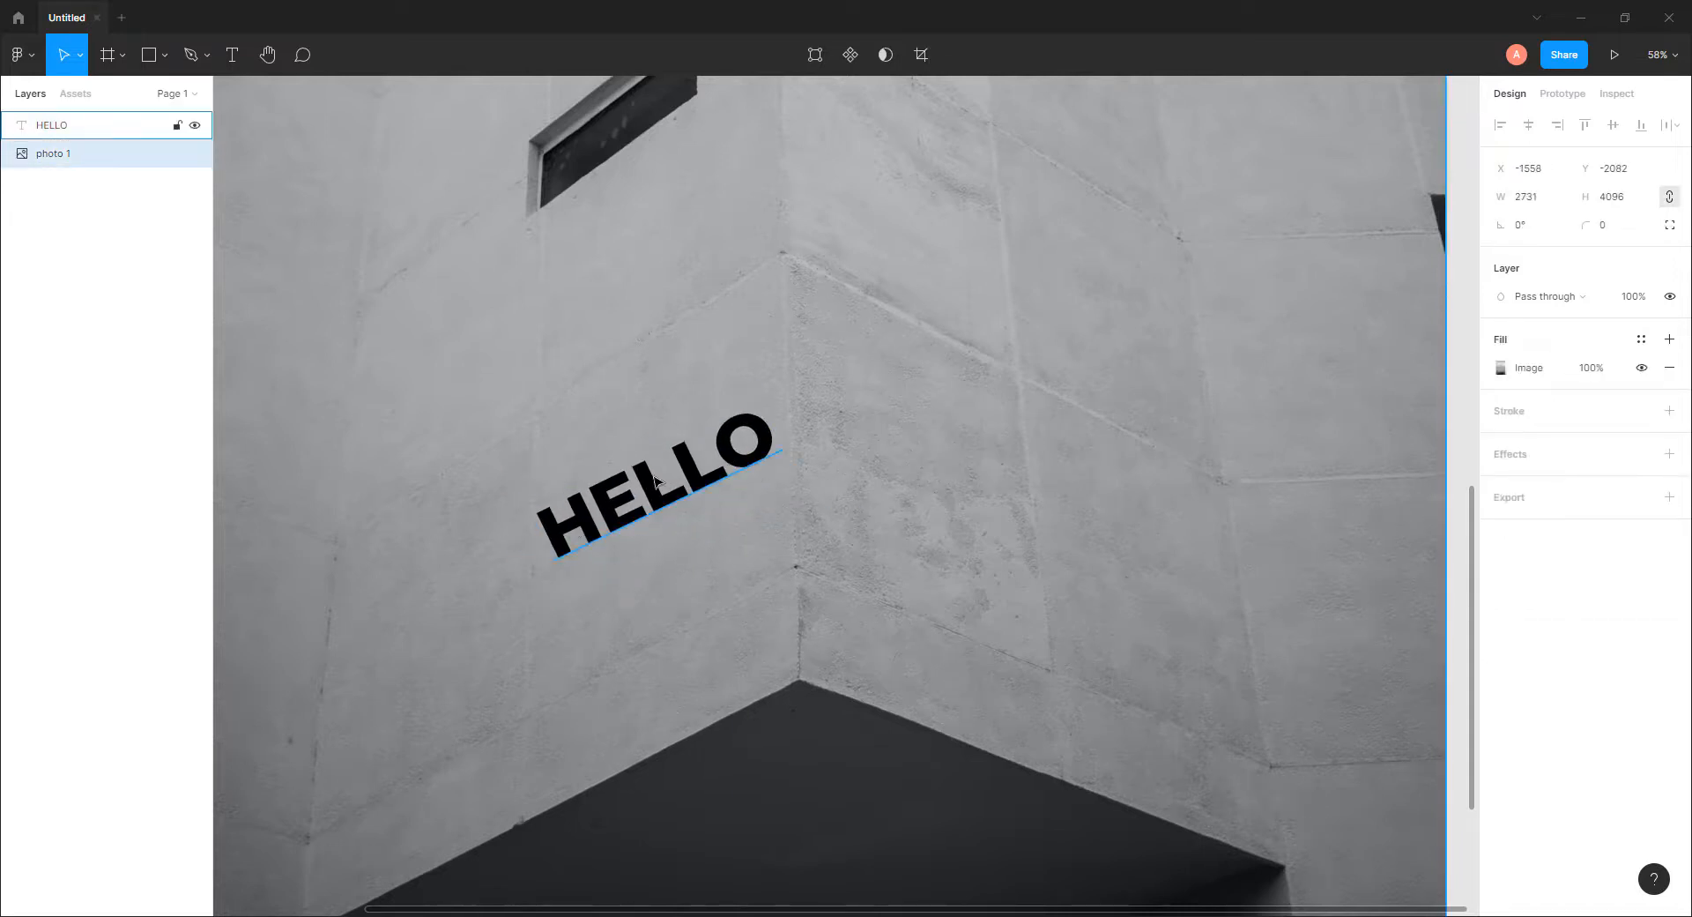
click(760, 486)
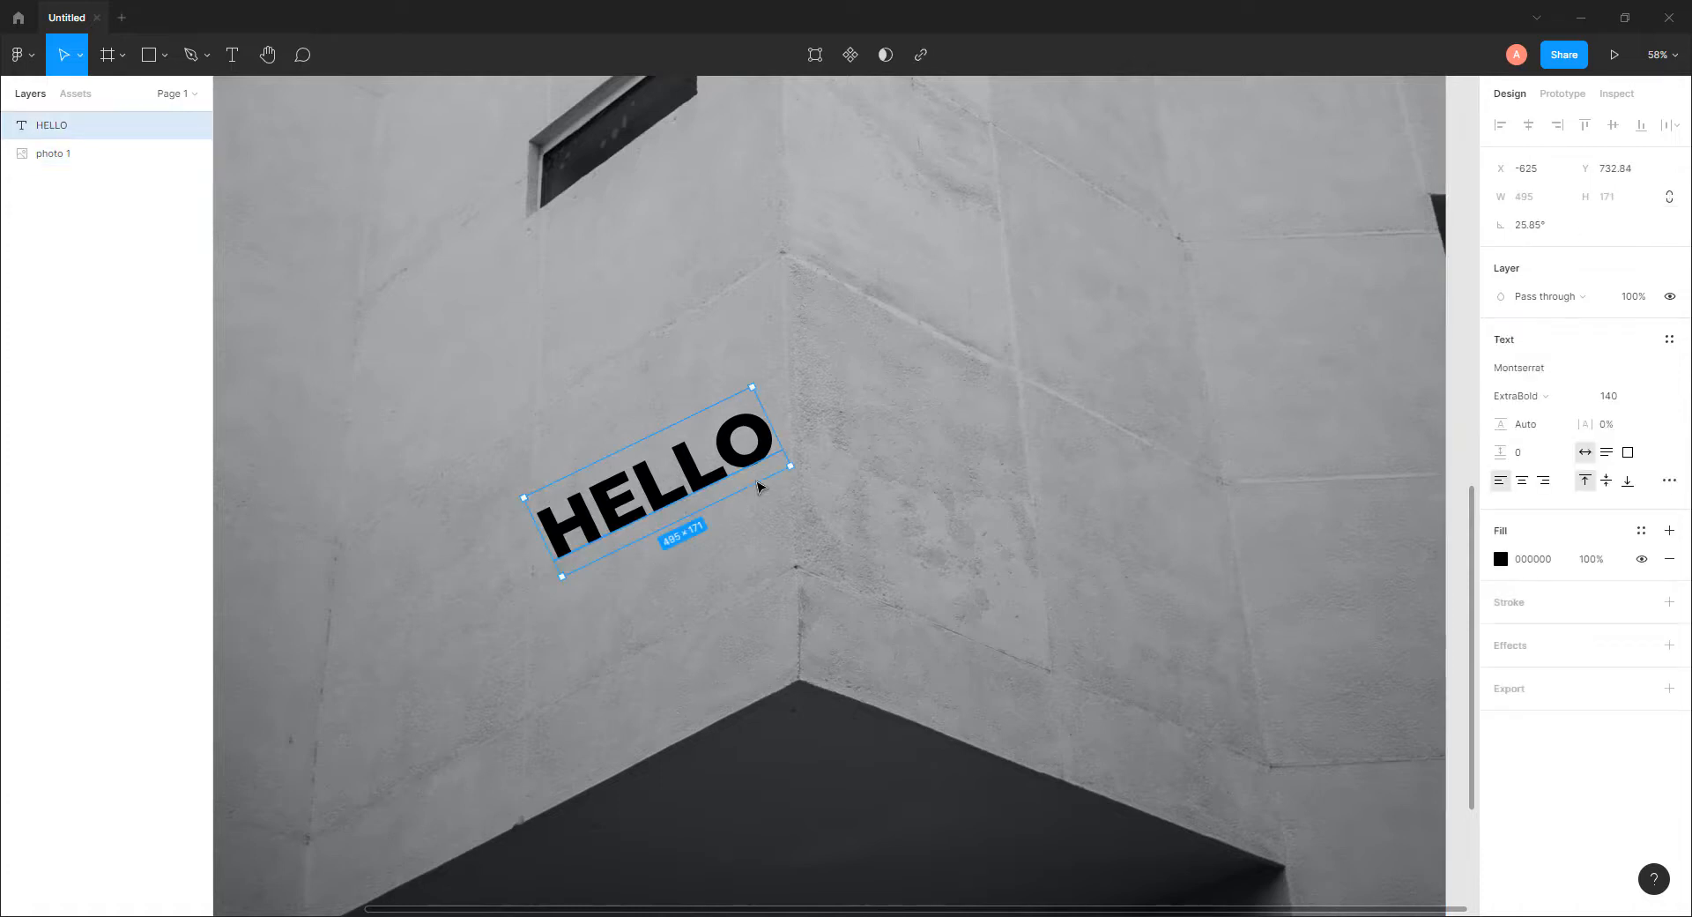
key(ctrl+z)
key(ctrl+z)
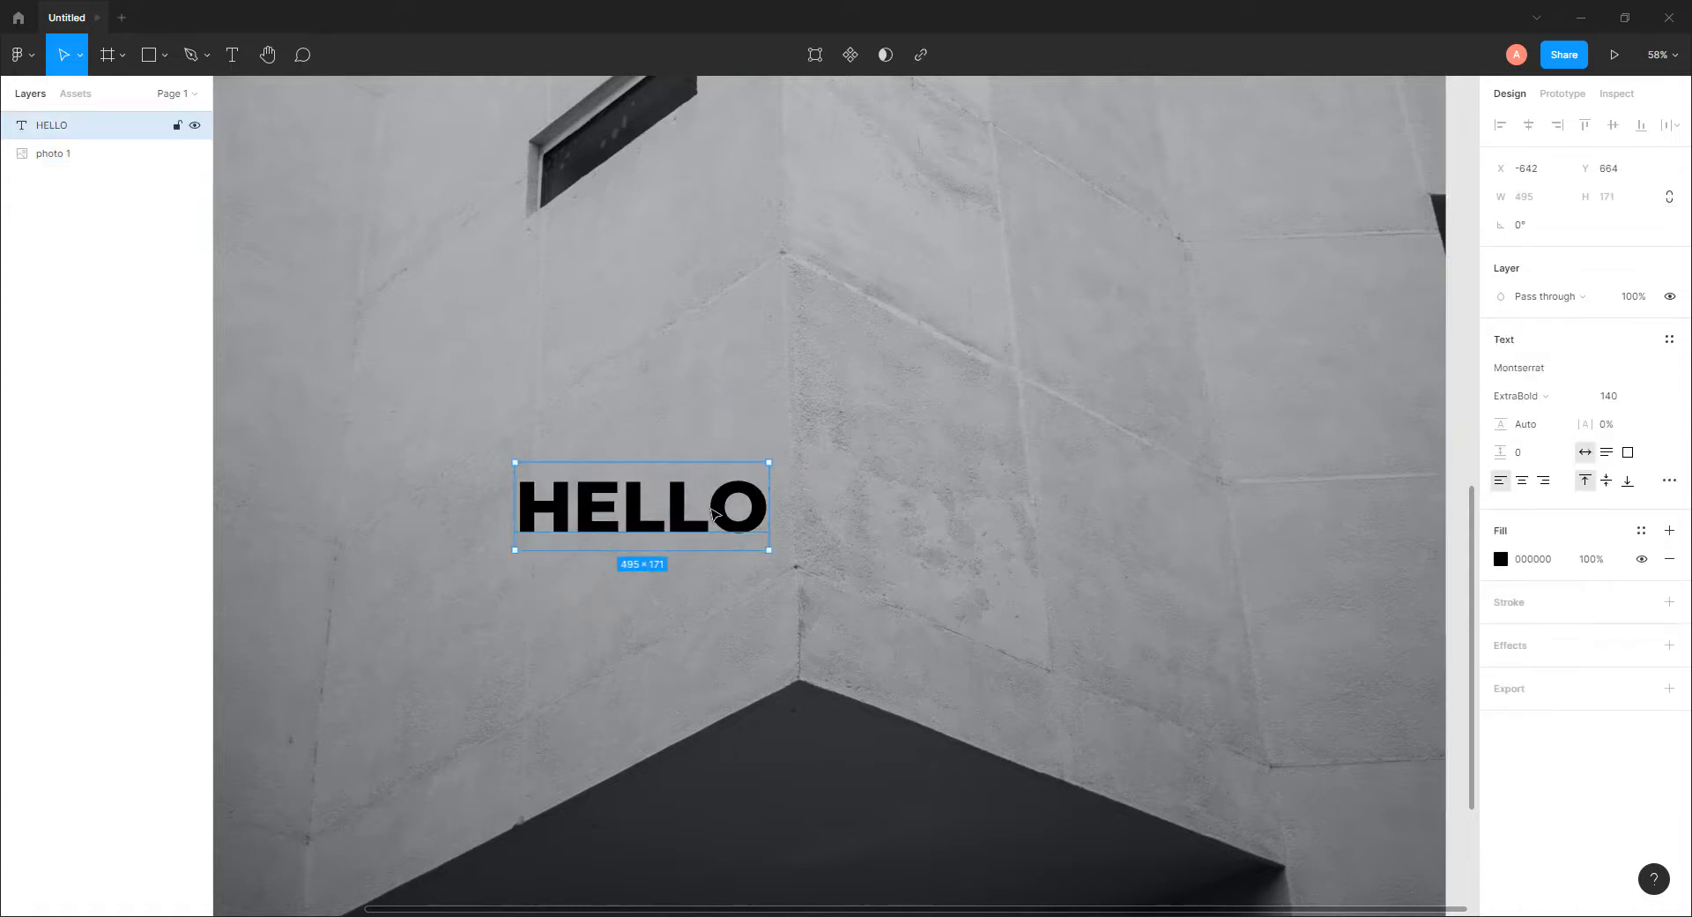
Nudge the HELLO text toward the corner edge, run the SkewDat plugin on it and place the plugin window clear of the text
mouse_move(714, 513)
mouse_down()
mouse_move(726, 474)
mouse_move(726, 524)
mouse_move(721, 508)
mouse_up()
right_click(739, 497)
mouse_move(738, 498)
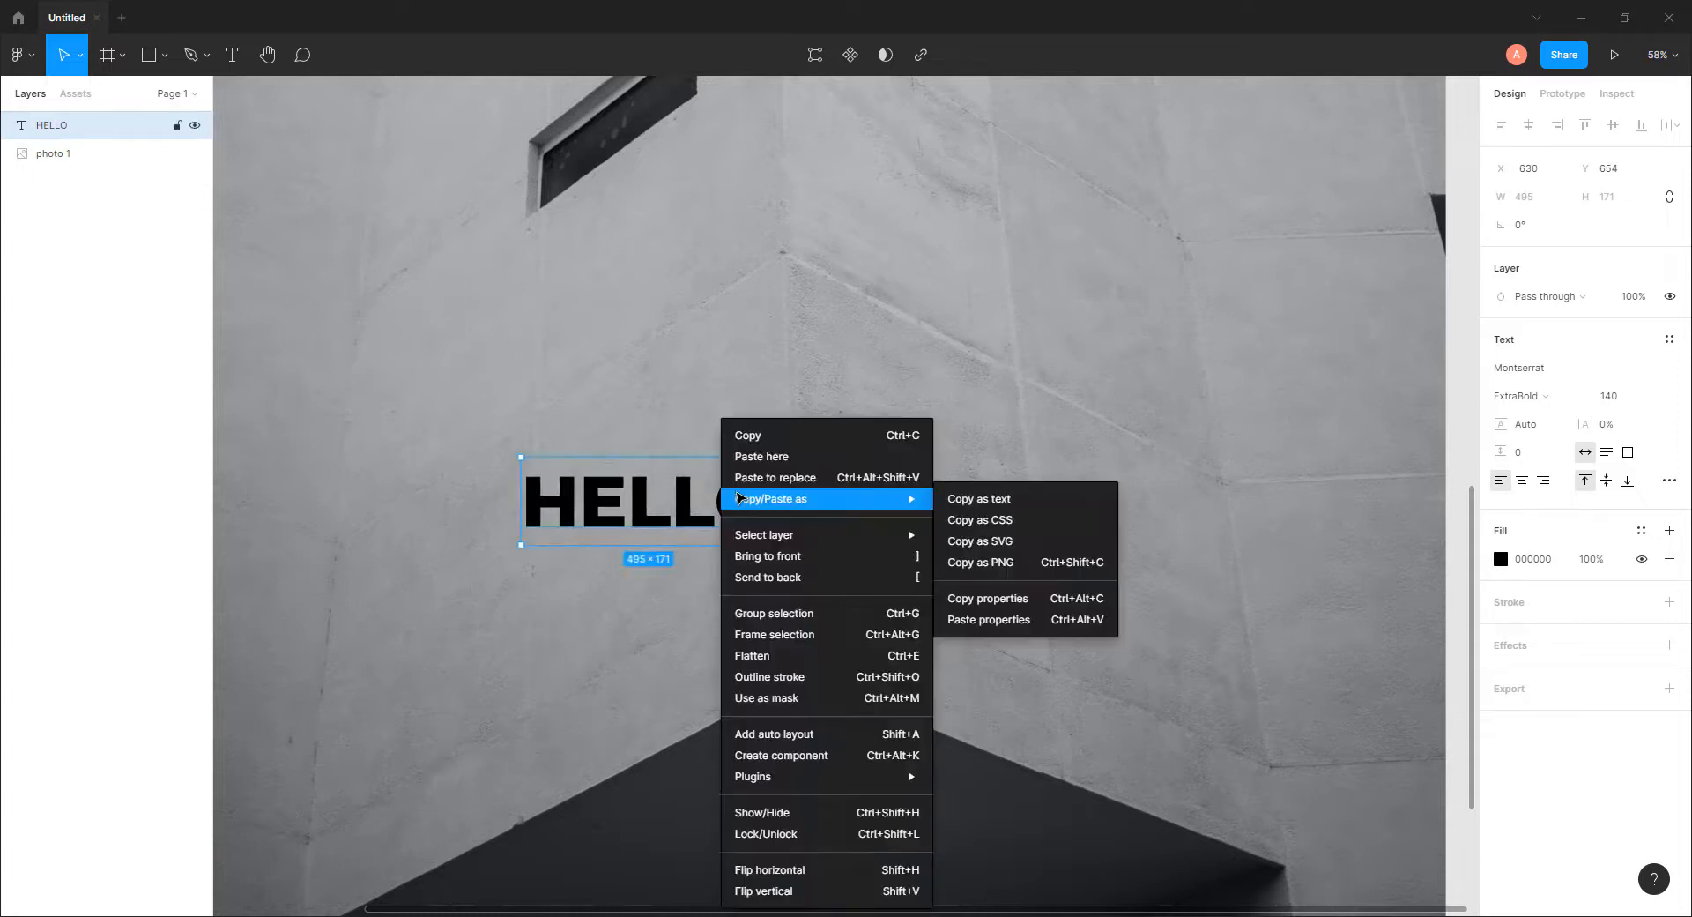
mouse_move(809, 782)
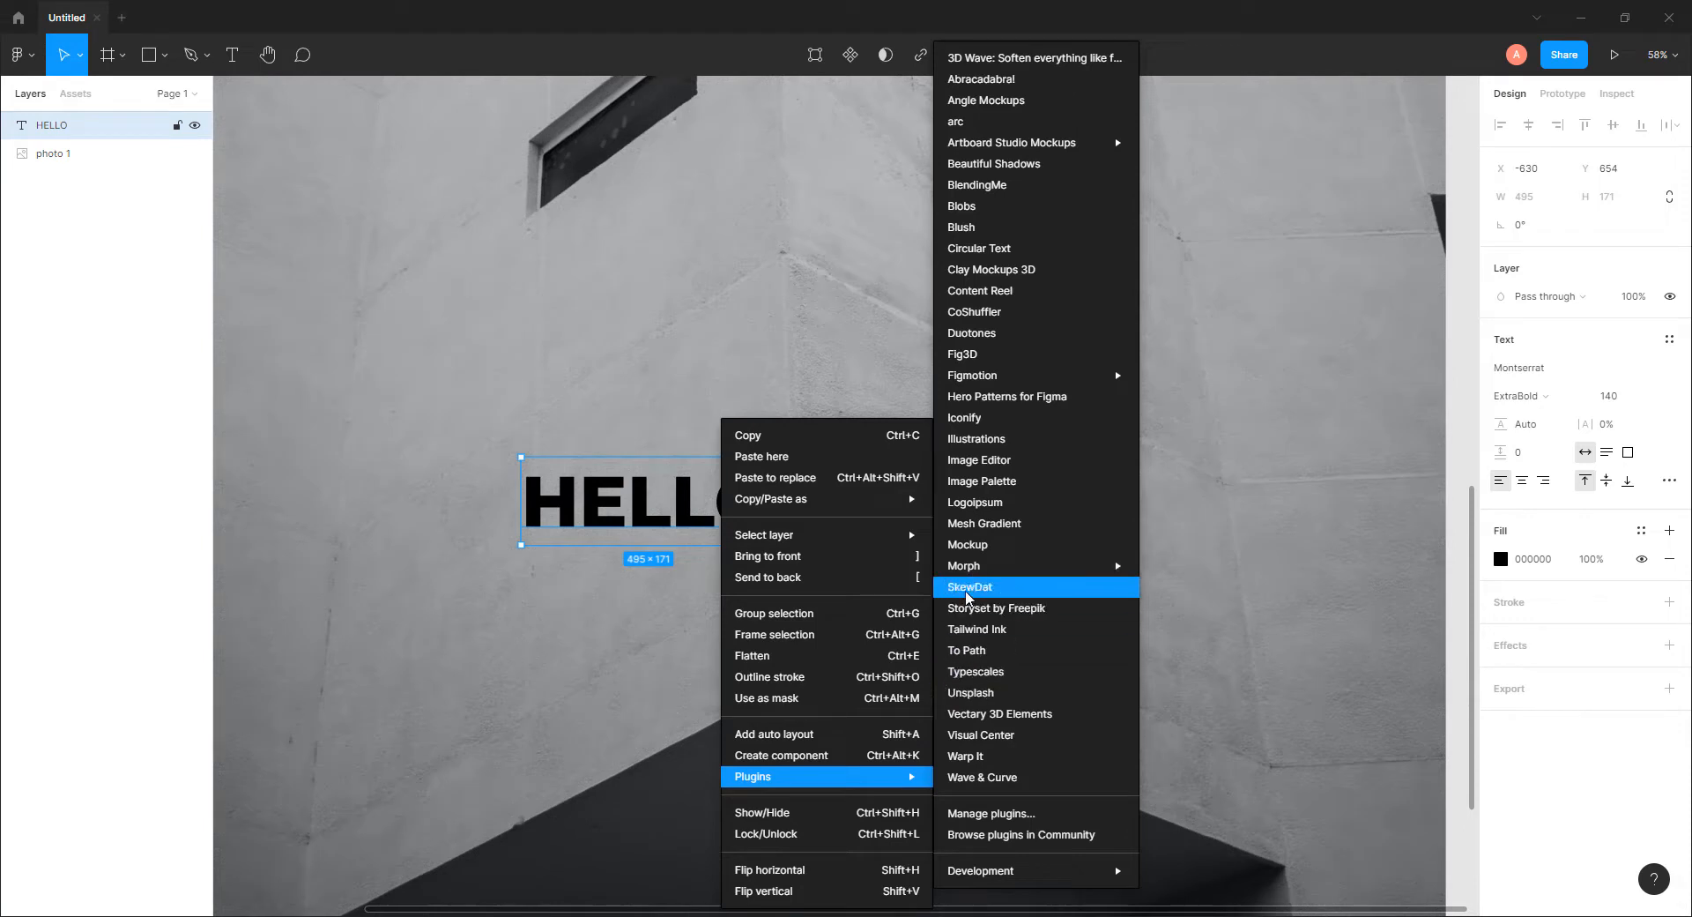
click(997, 597)
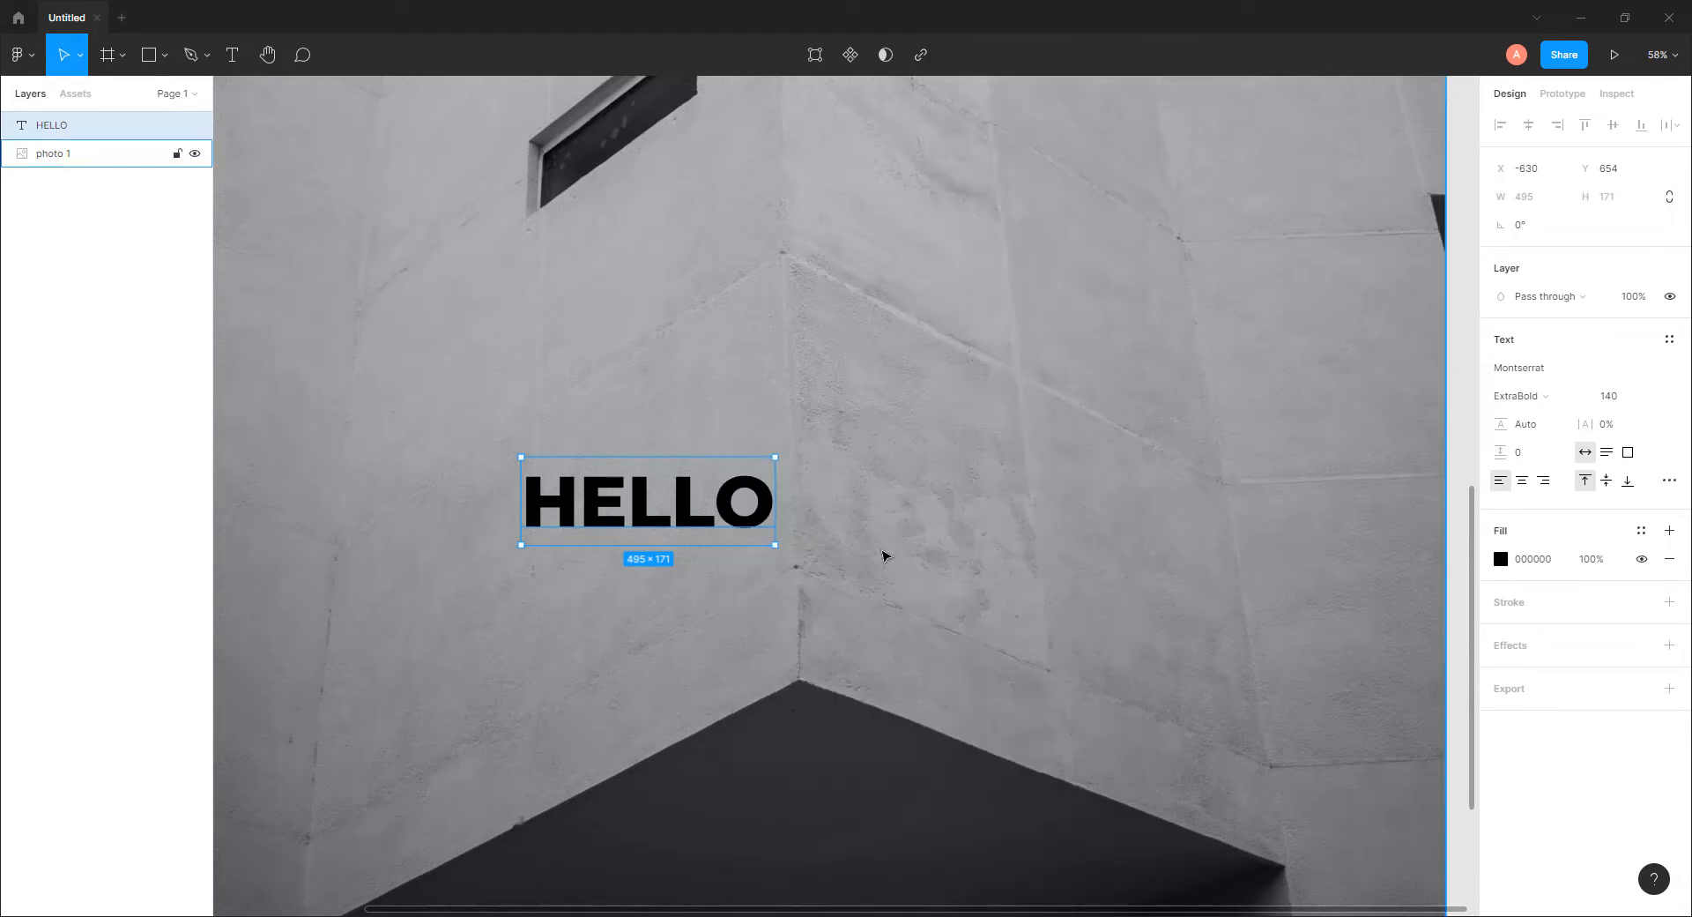
drag(1273, 283, 946, 331)
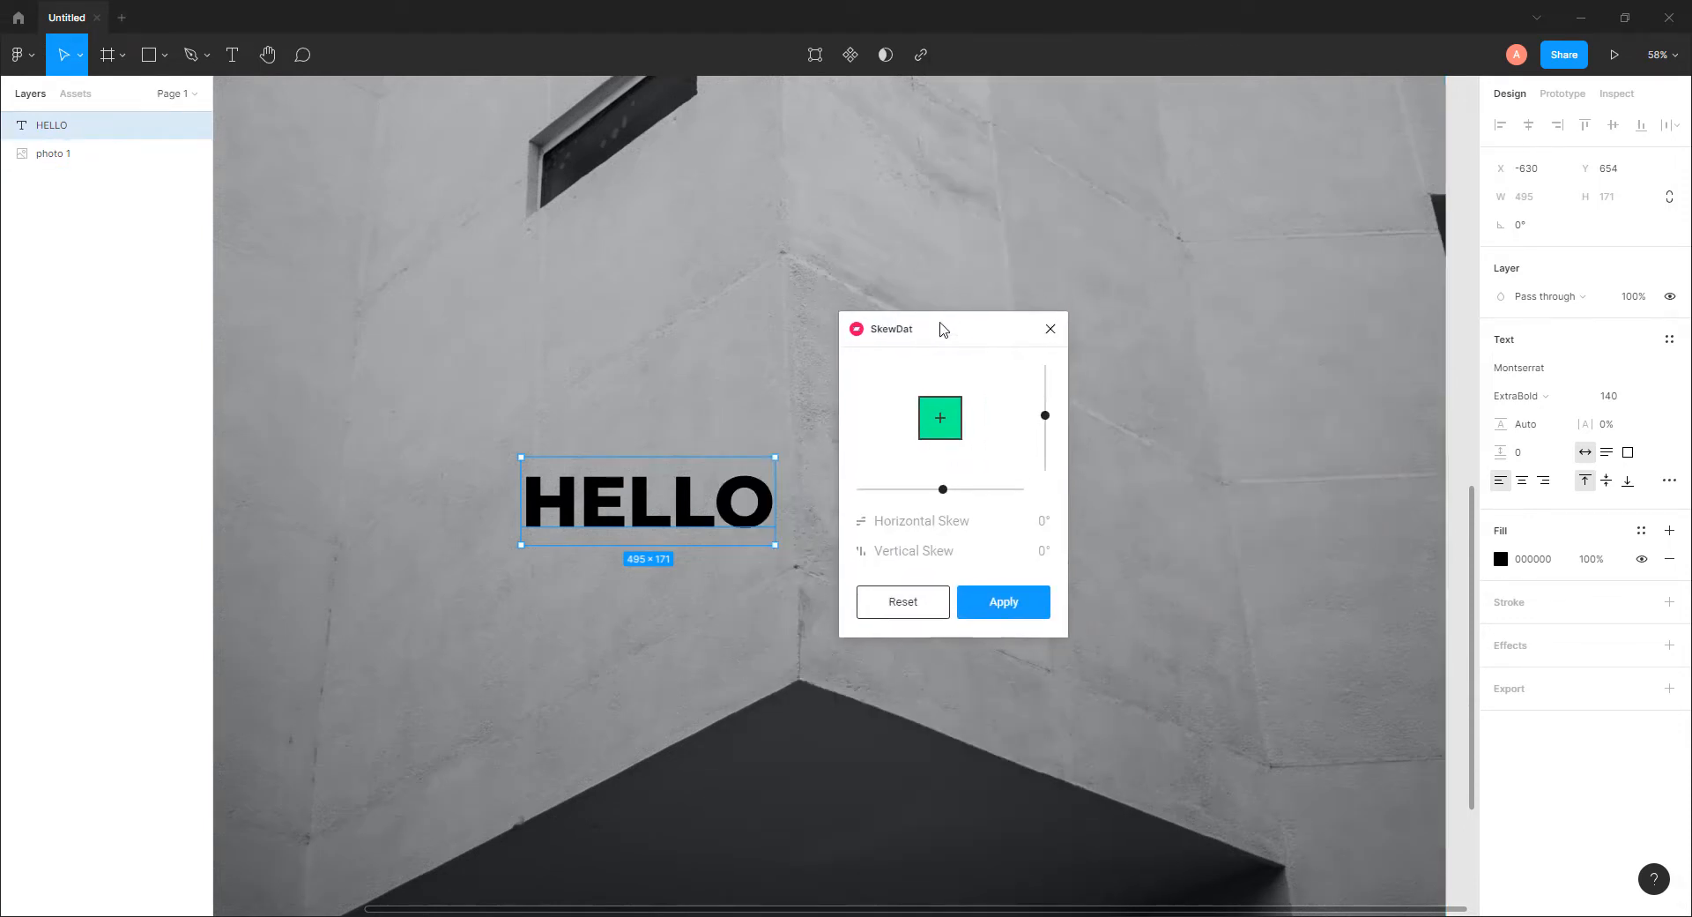
scroll(709, 573, up, 3)
scroll(710, 573, up, 3)
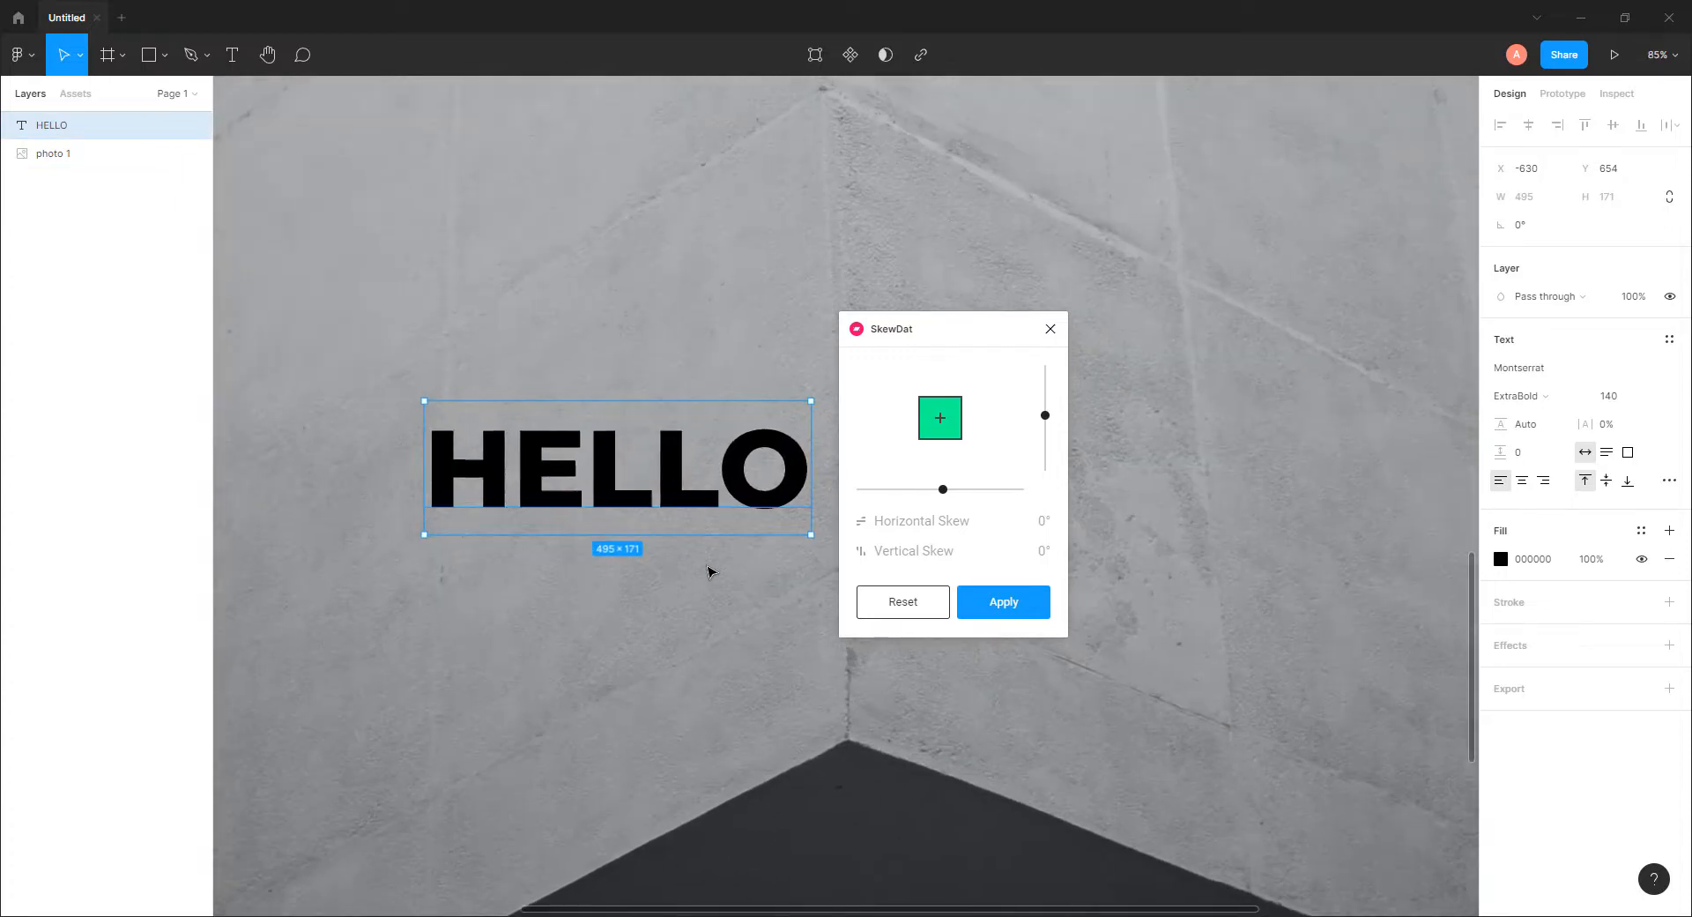
drag(967, 339, 1035, 324)
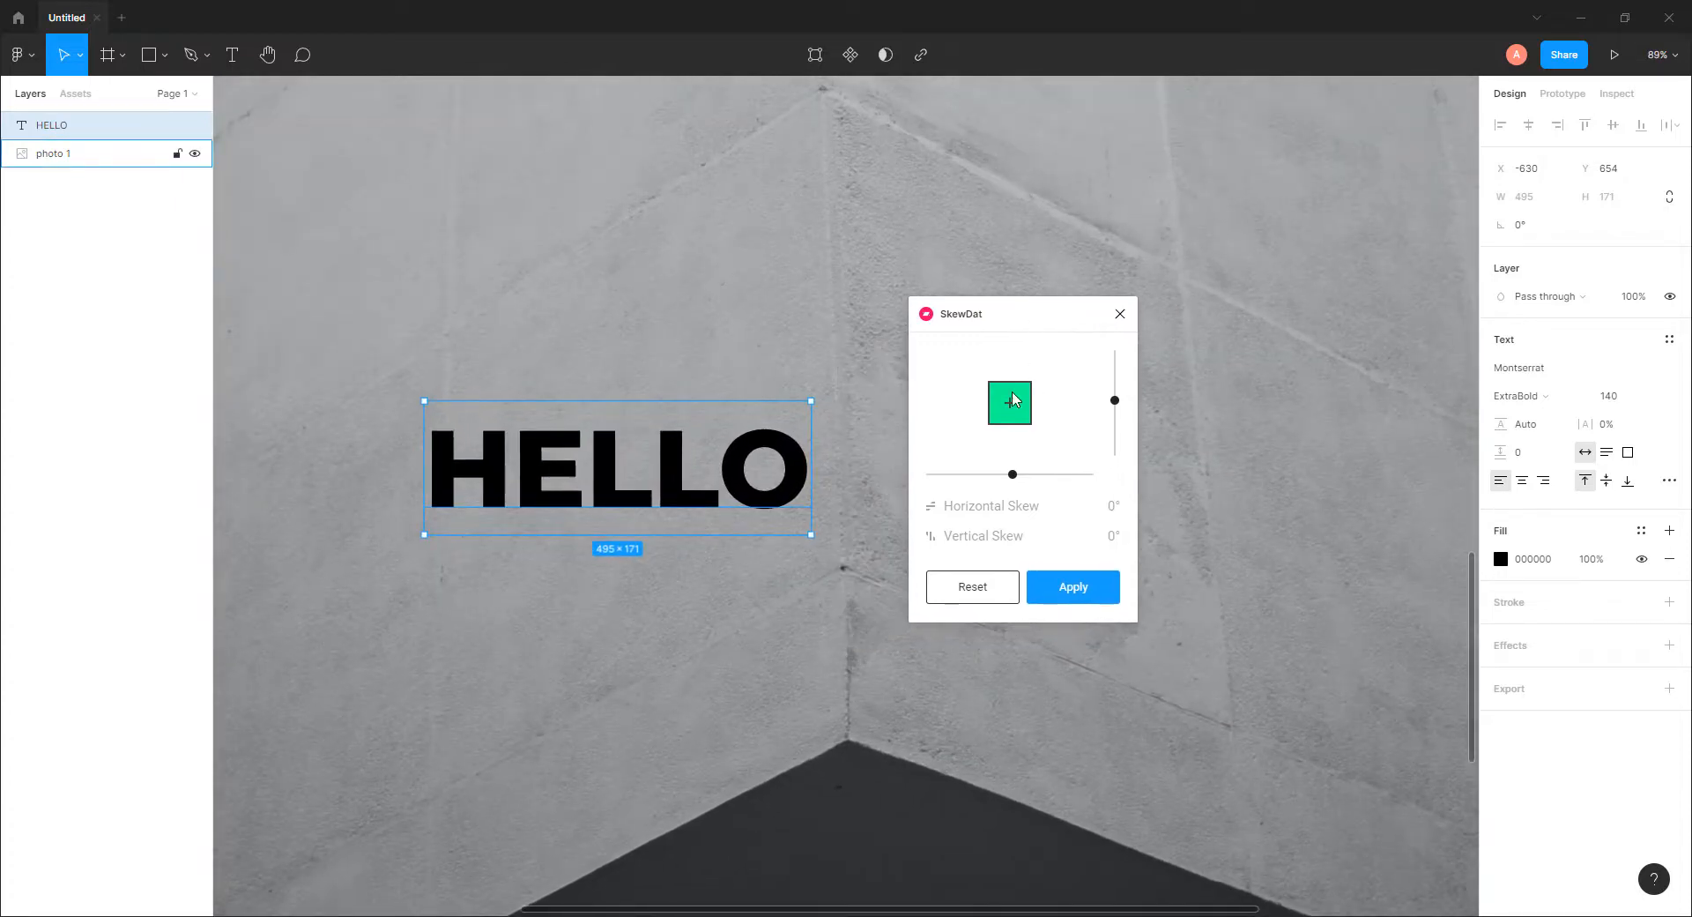
Skew the HELLO text -1° horizontally and -24° vertically, and move it closer to the building's corner edge
mouse_move(1013, 474)
mouse_down()
mouse_move(1072, 475)
mouse_move(944, 473)
mouse_move(1076, 468)
mouse_move(991, 474)
mouse_up()
mouse_move(1115, 401)
mouse_down()
mouse_move(1120, 355)
mouse_move(1121, 454)
mouse_move(1115, 376)
mouse_move(1115, 429)
mouse_up()
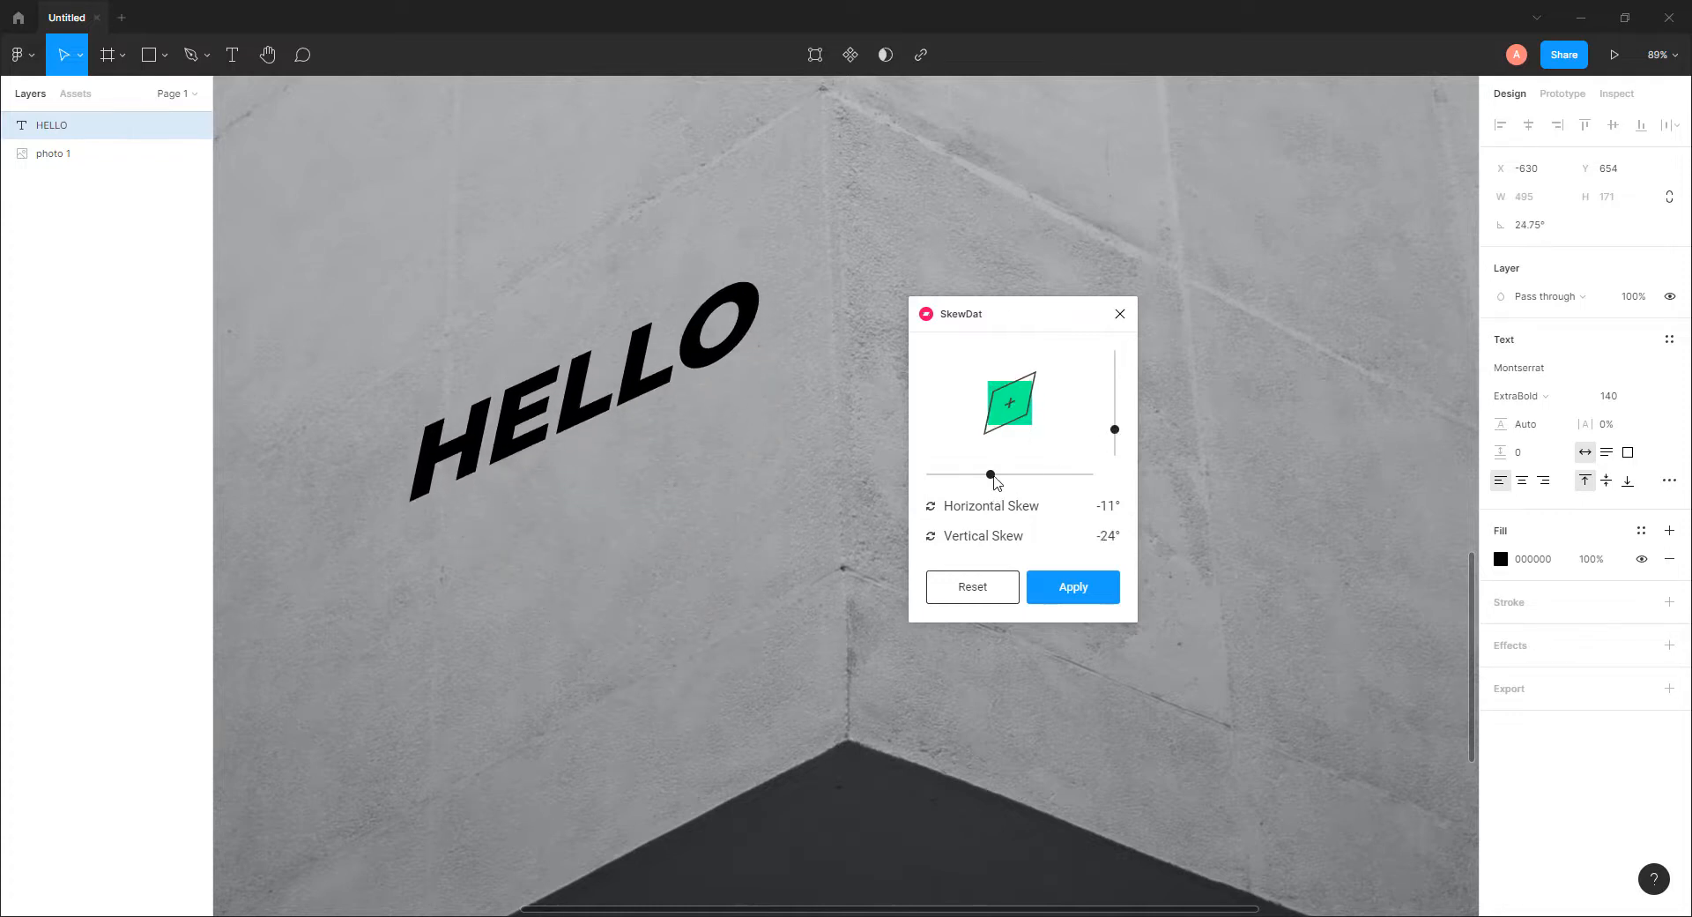
drag(991, 474, 1011, 498)
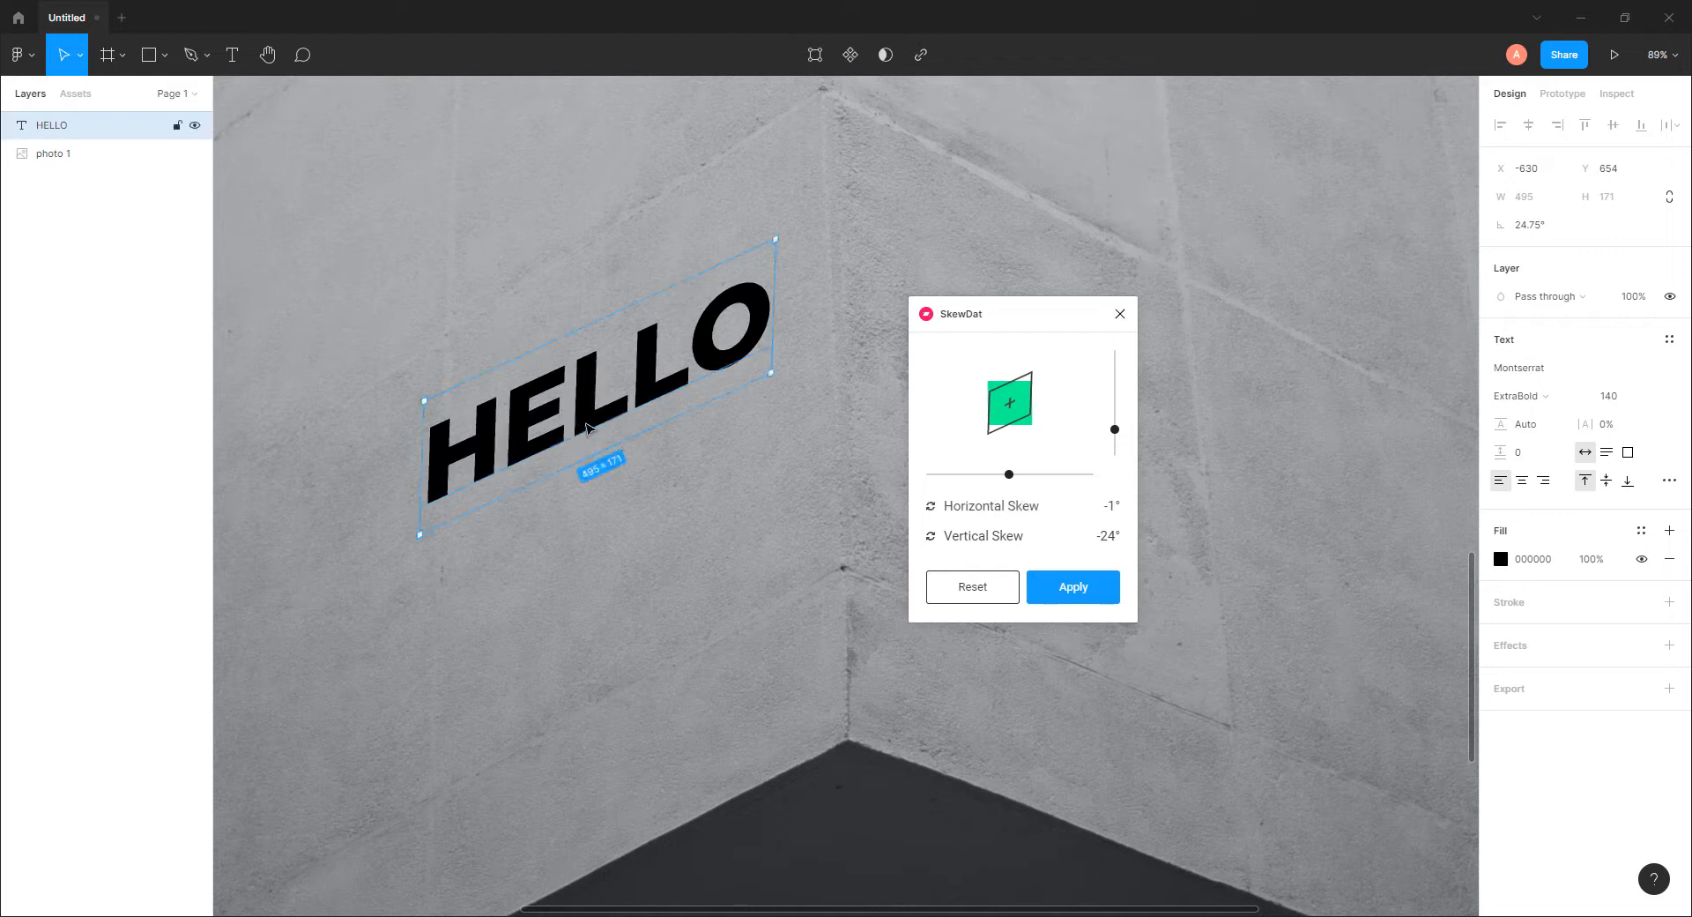
drag(599, 420, 664, 520)
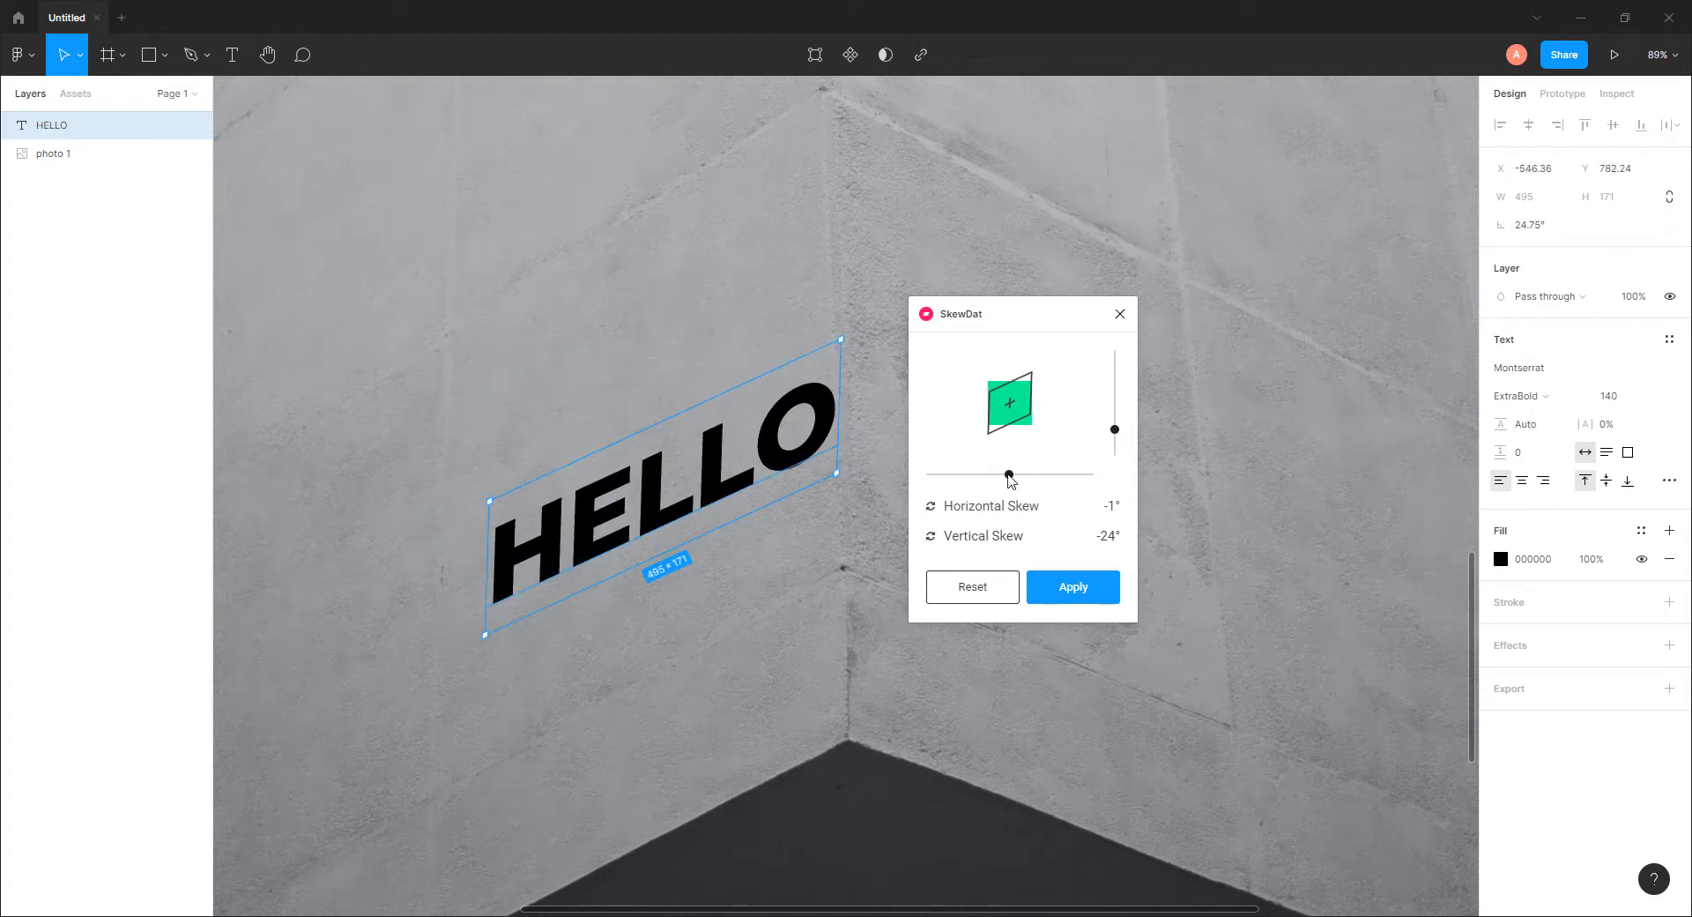
Set the text's horizontal skew to 0° and vertical skew to -29°, moving it down near the dark overhang to match its slope
drag(1011, 478, 1012, 479)
drag(1116, 430, 1118, 439)
drag(748, 490, 754, 621)
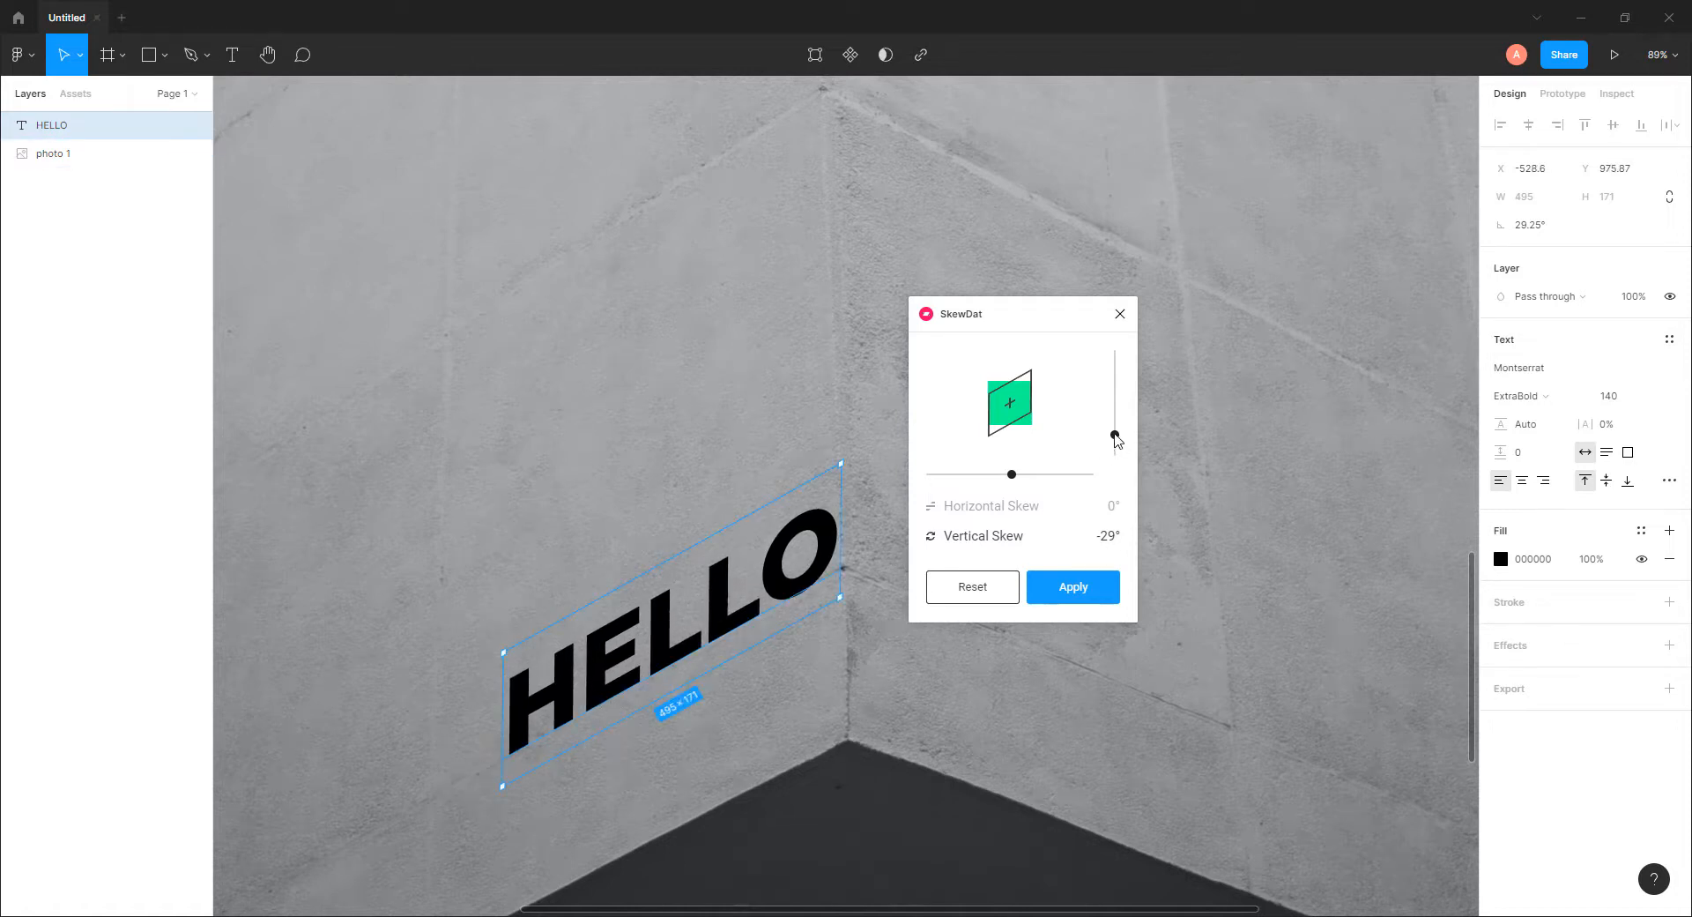
drag(1117, 439, 1117, 441)
Move the skewed HELLO text back up to the middle of the left wall and deselect it
drag(737, 606, 710, 424)
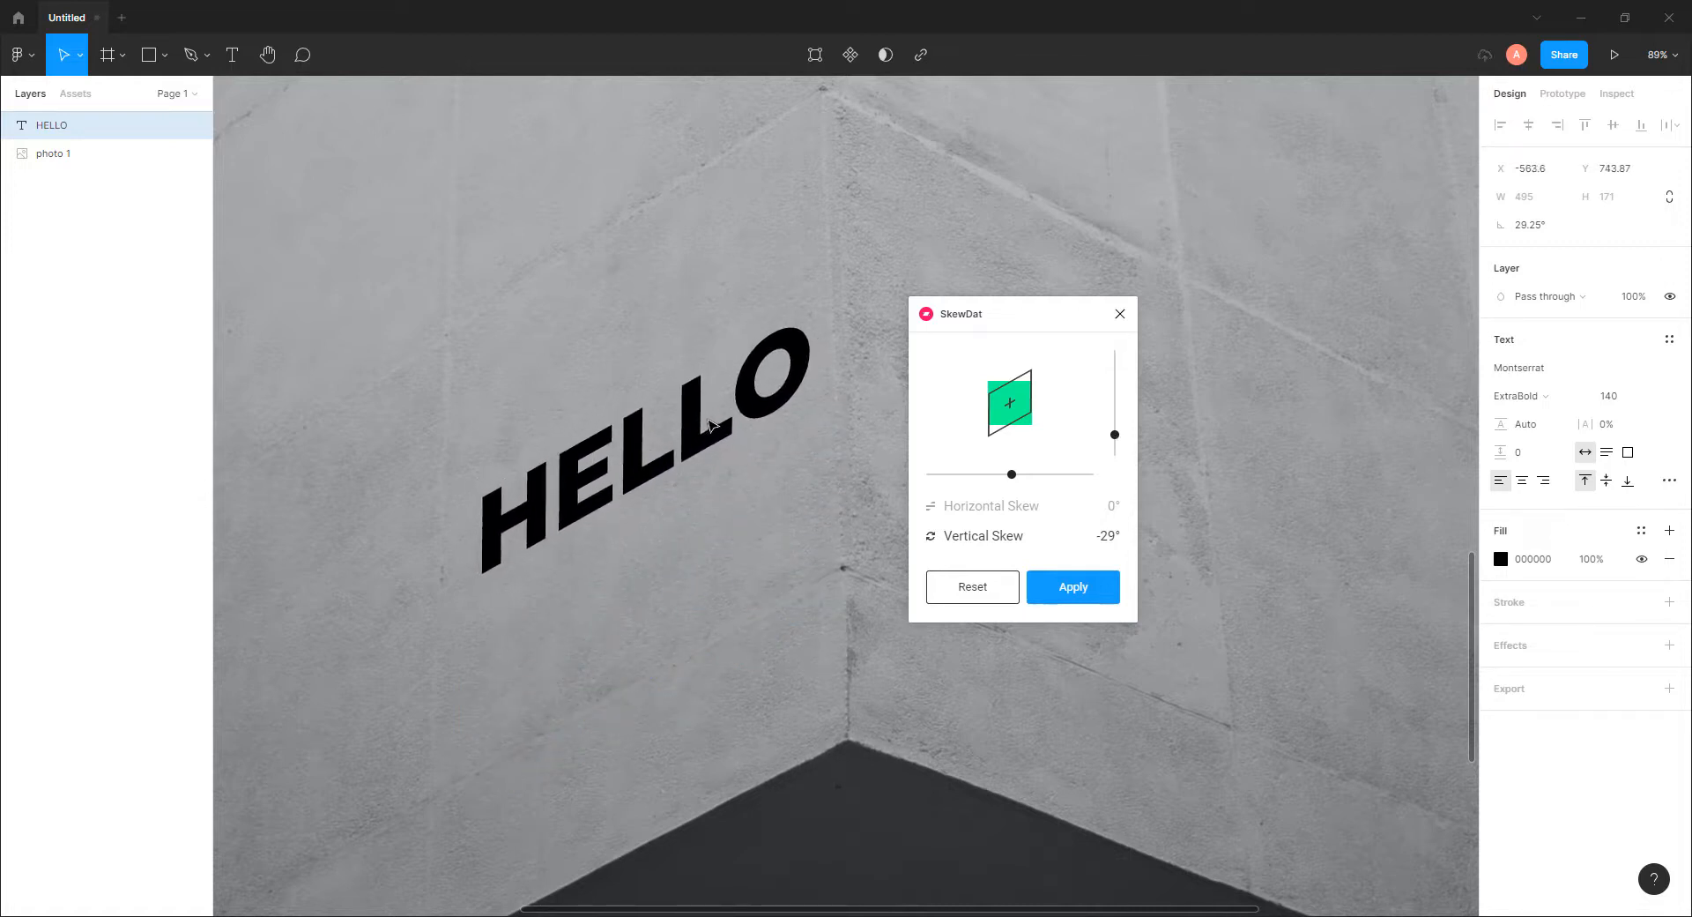
scroll(827, 434, down, 5)
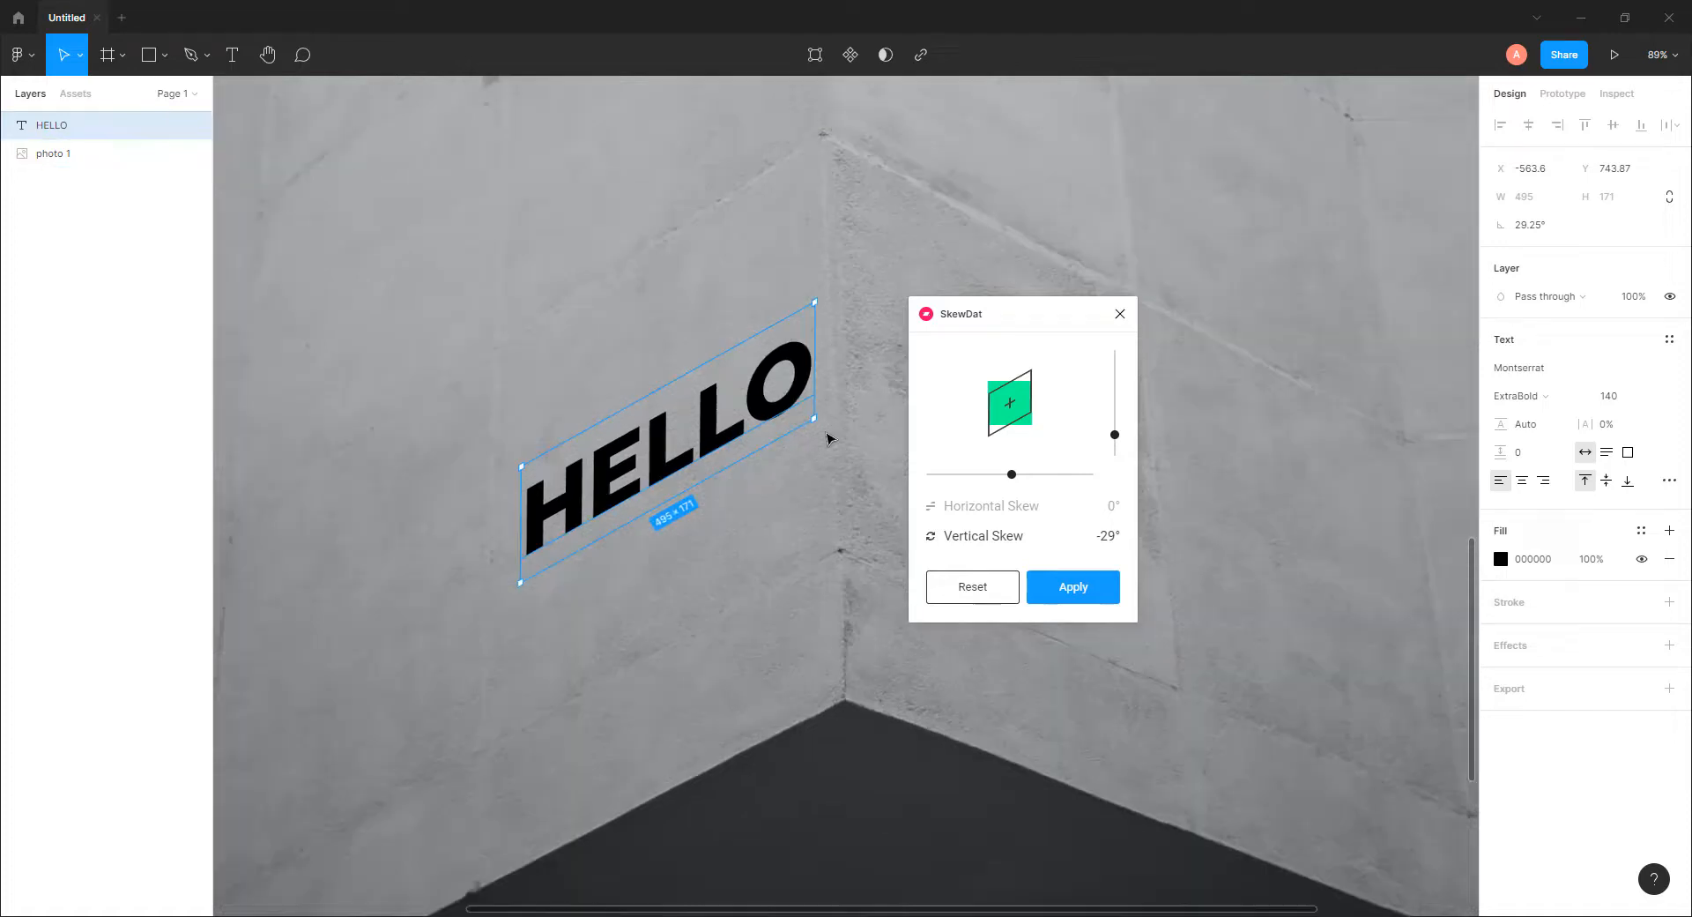
click(826, 504)
scroll(797, 461, up, 5)
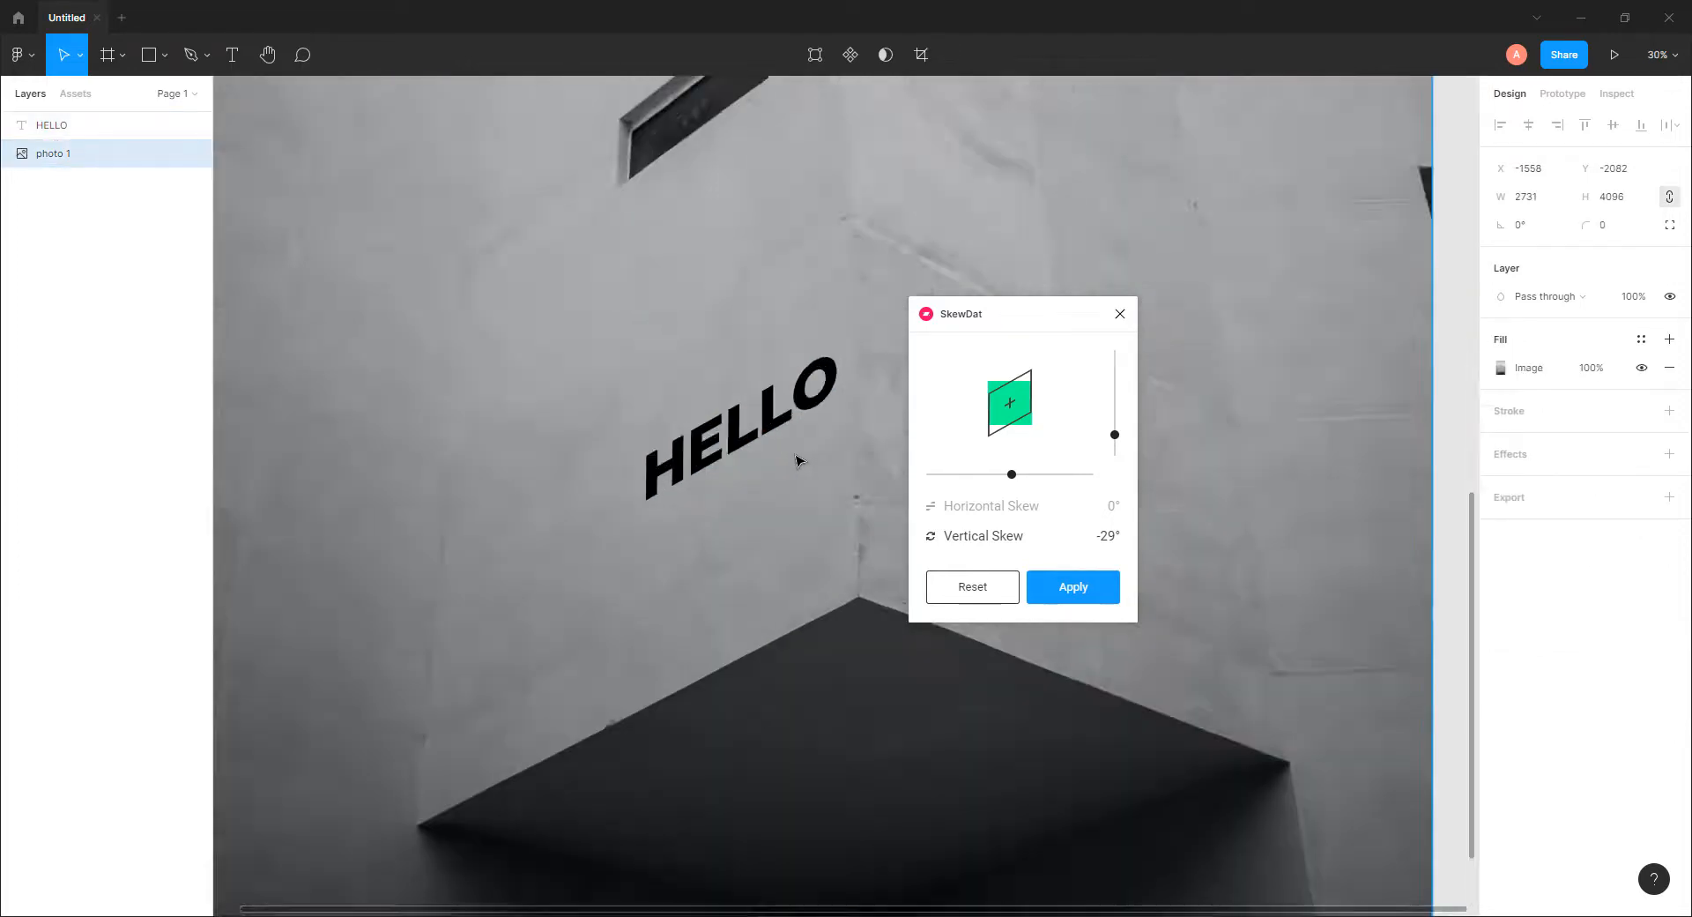
Select the HELLO text, place the SkewDat window clear of it and set the text's fill colour to 3B3C3E
scroll(767, 494, right, 1)
drag(751, 386, 768, 401)
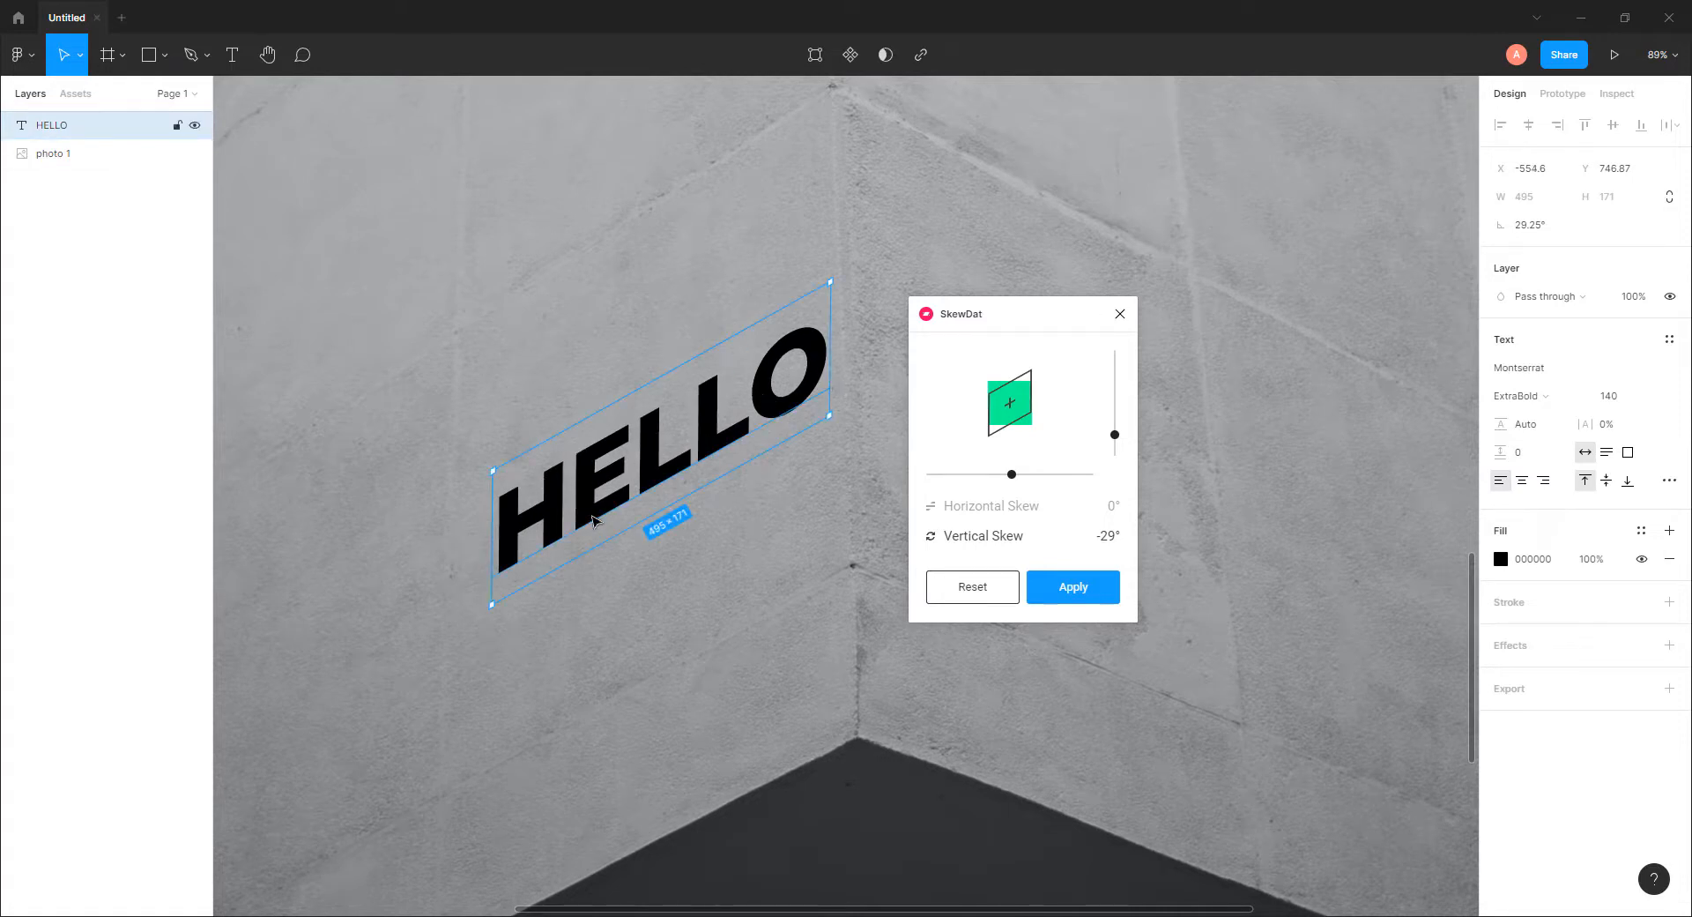
drag(1029, 319, 1082, 311)
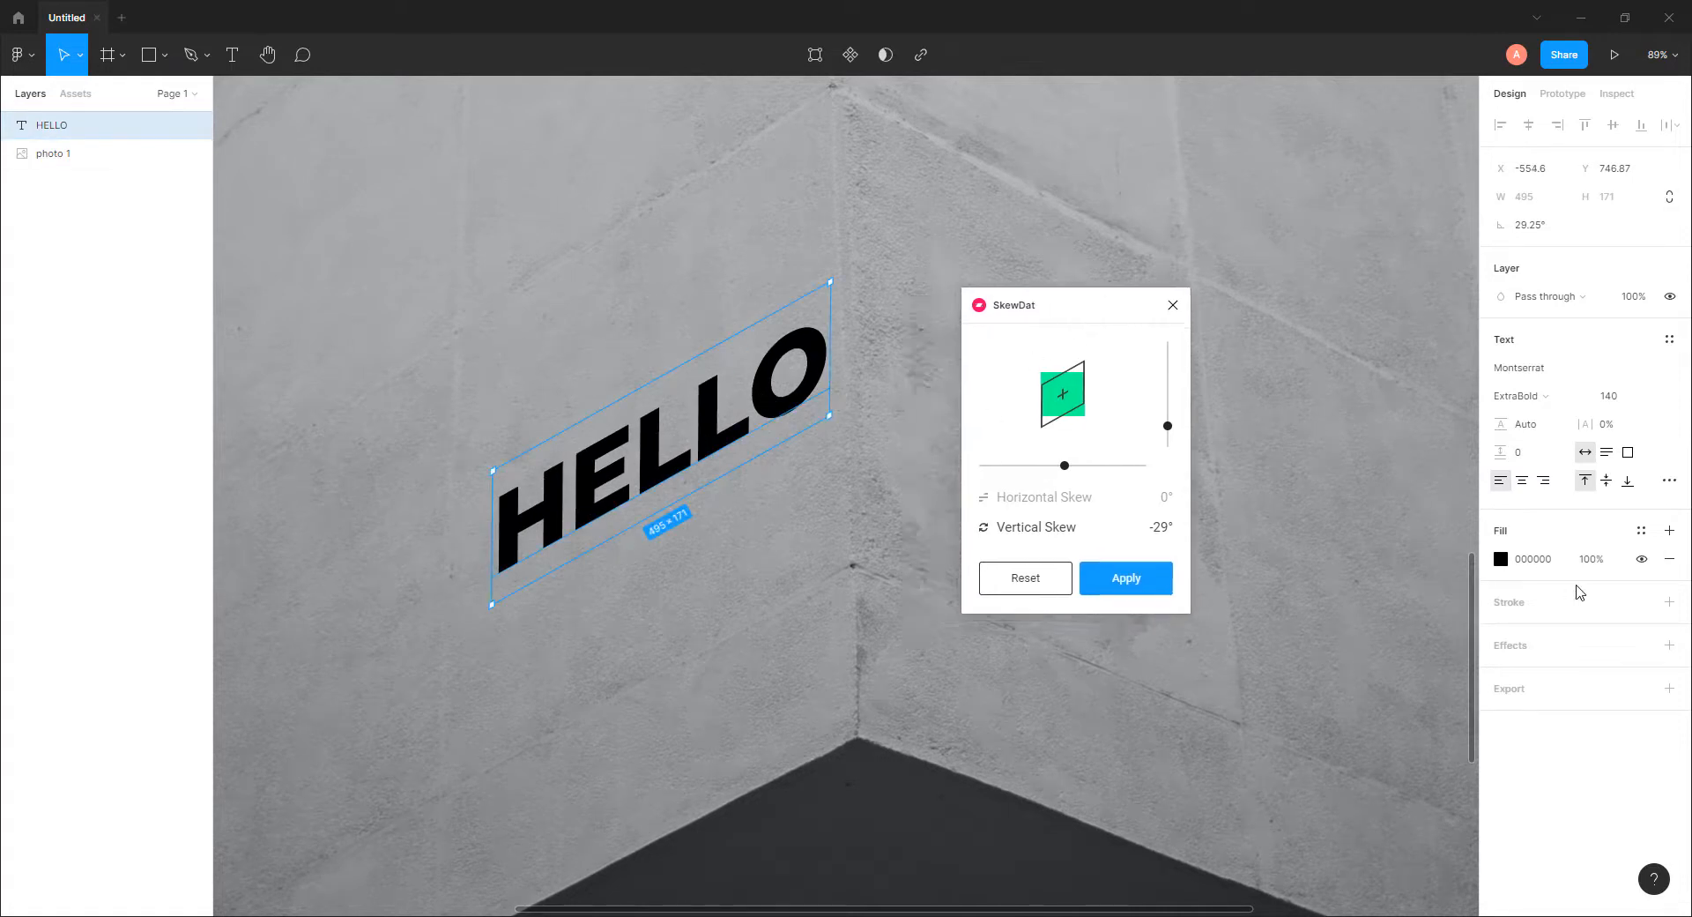
click(1501, 559)
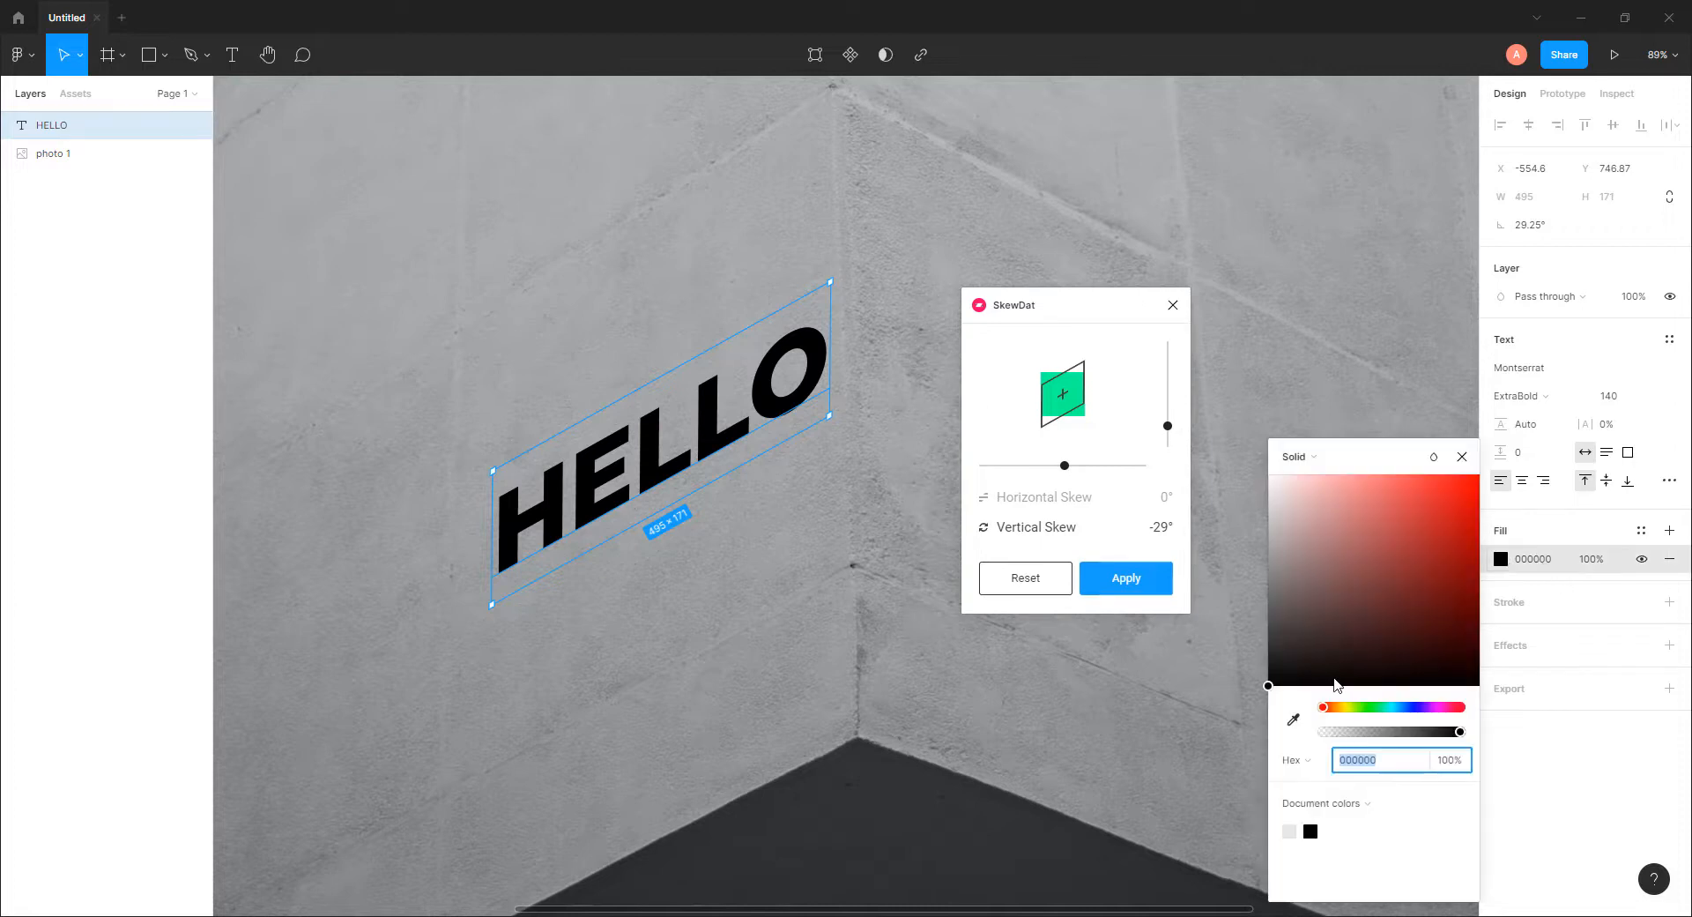
drag(1315, 591, 1243, 608)
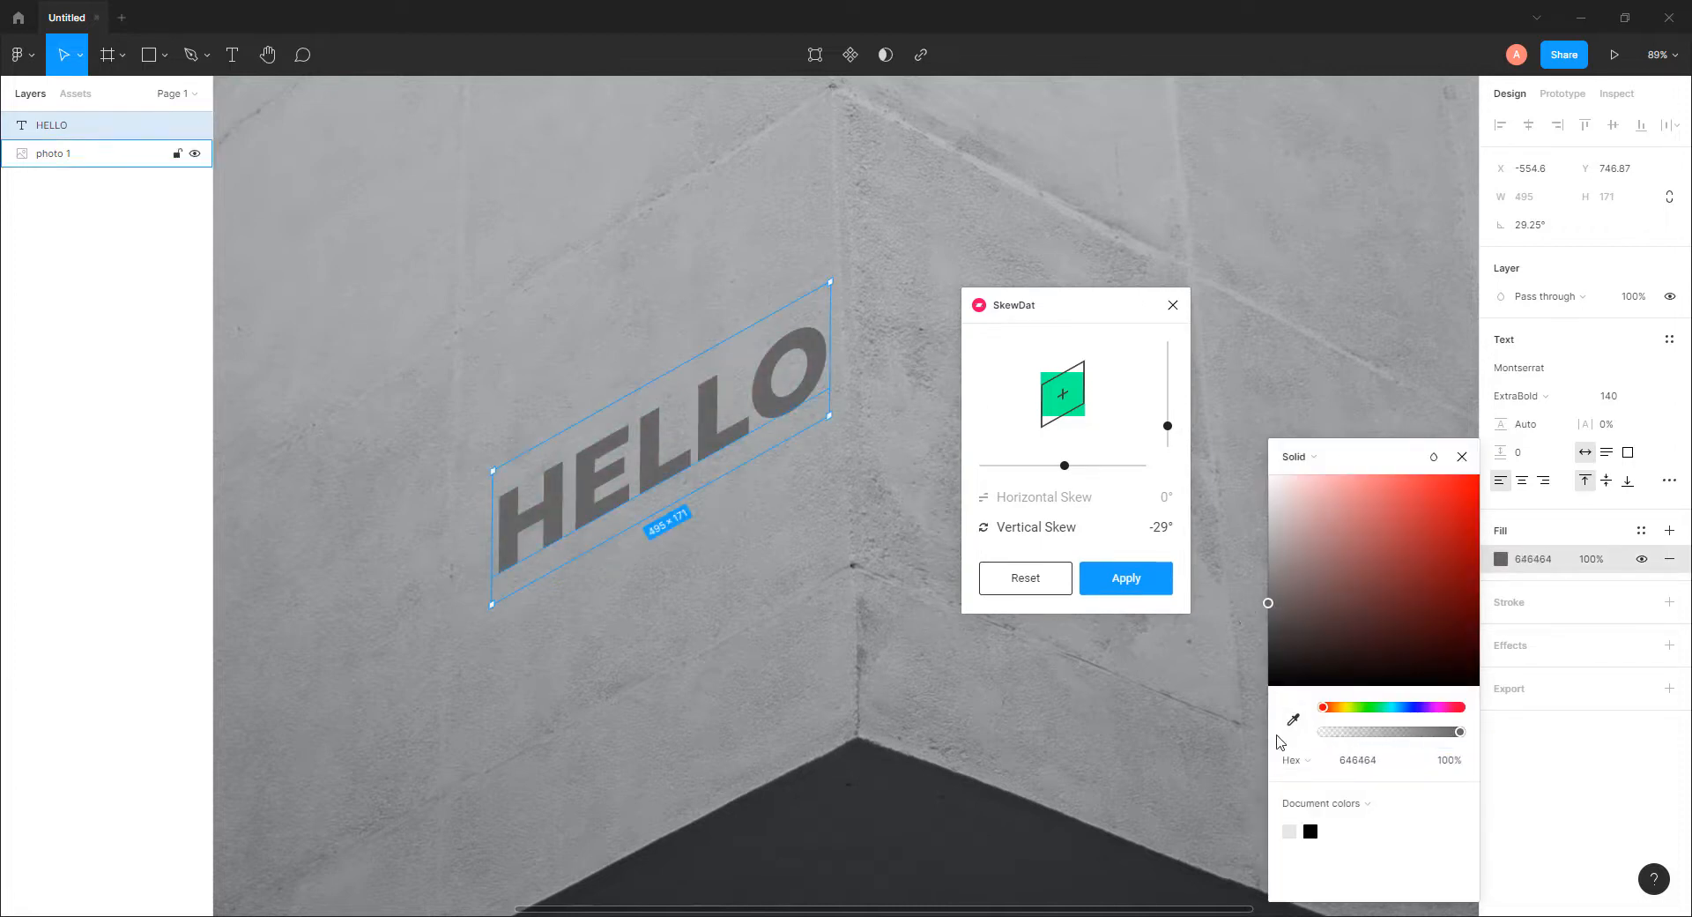
click(1388, 763)
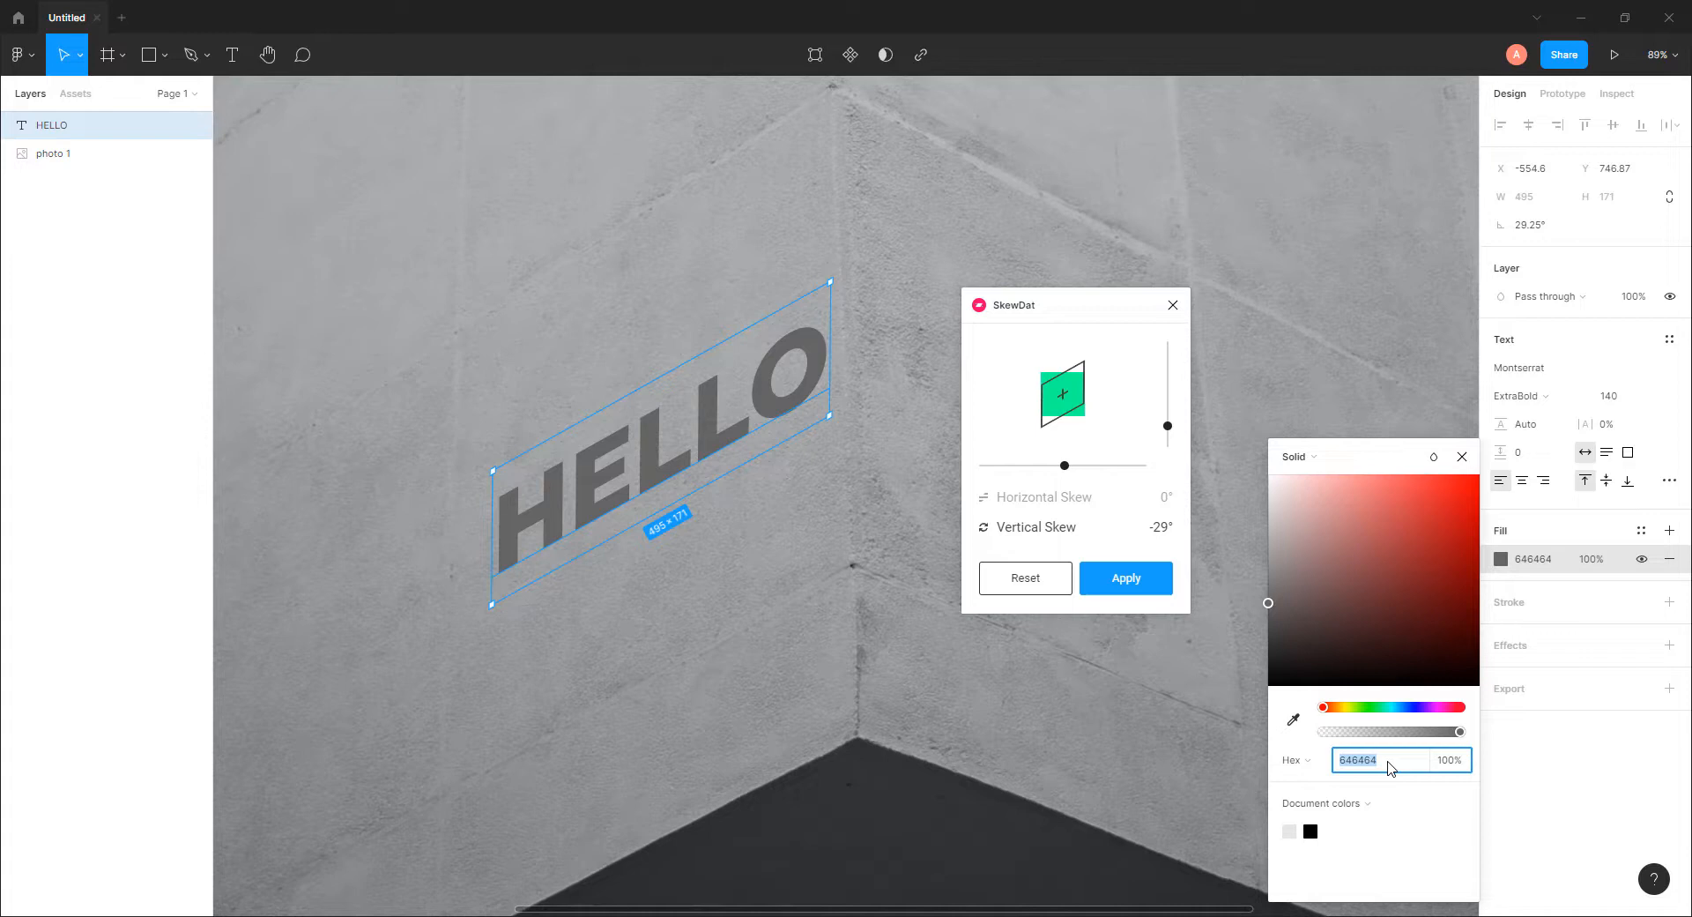
text(3B3C3E)
key(Return)
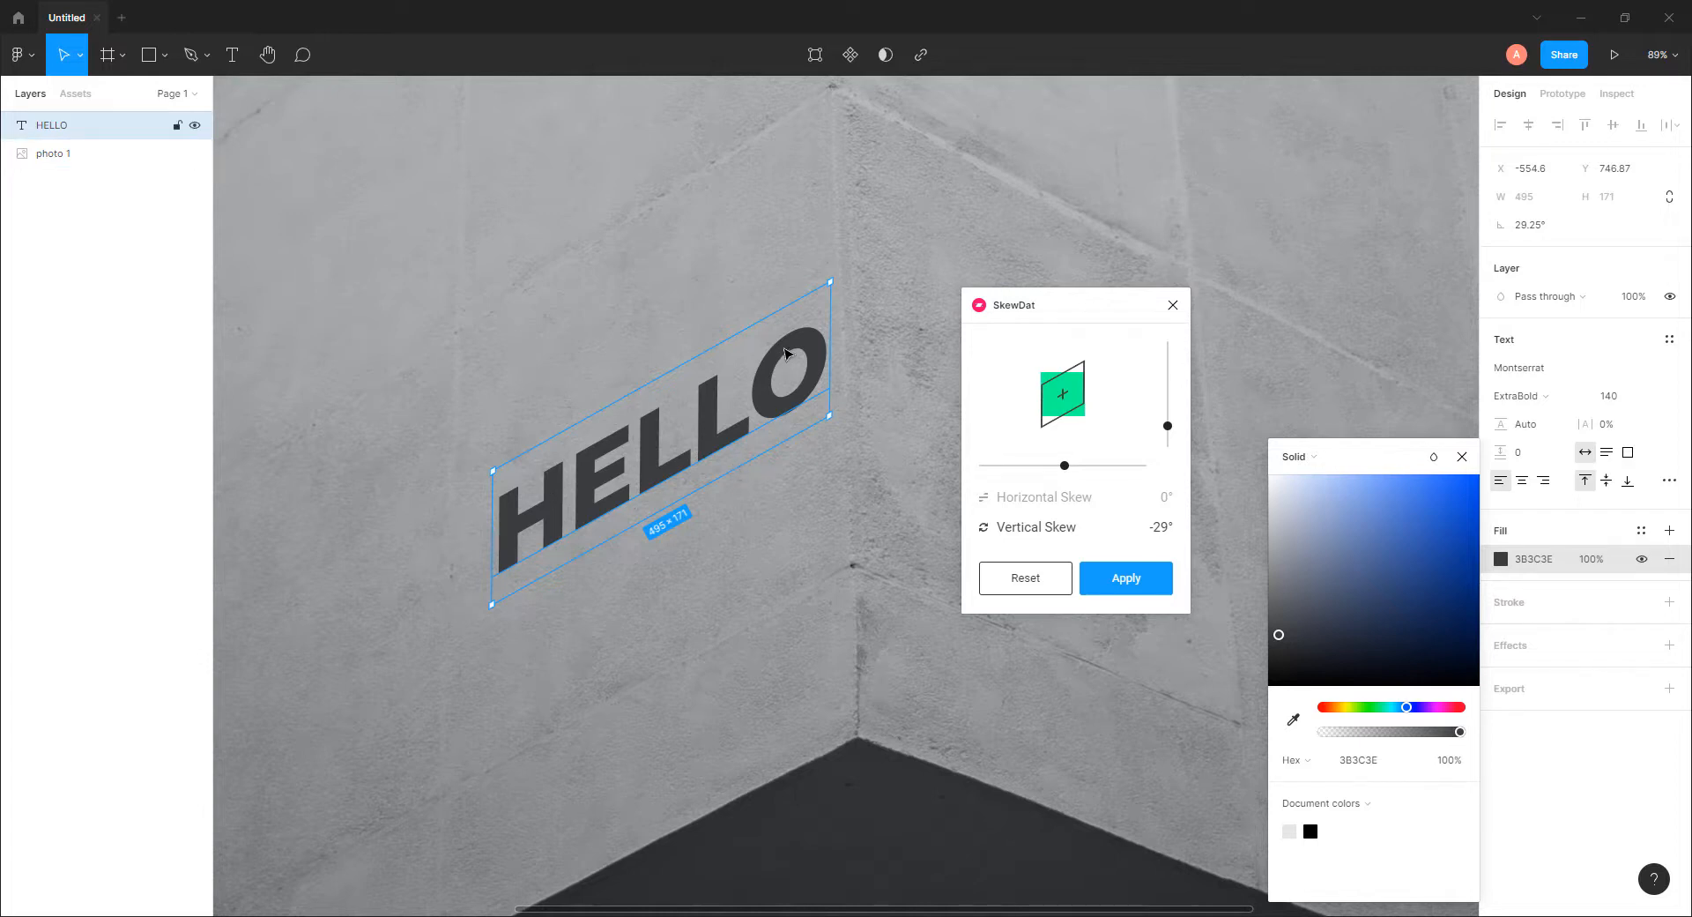
Close the SkewDat plugin, set the HELLO text fill's blend mode to Soft light and deselect the text
scroll(774, 388, up, 5)
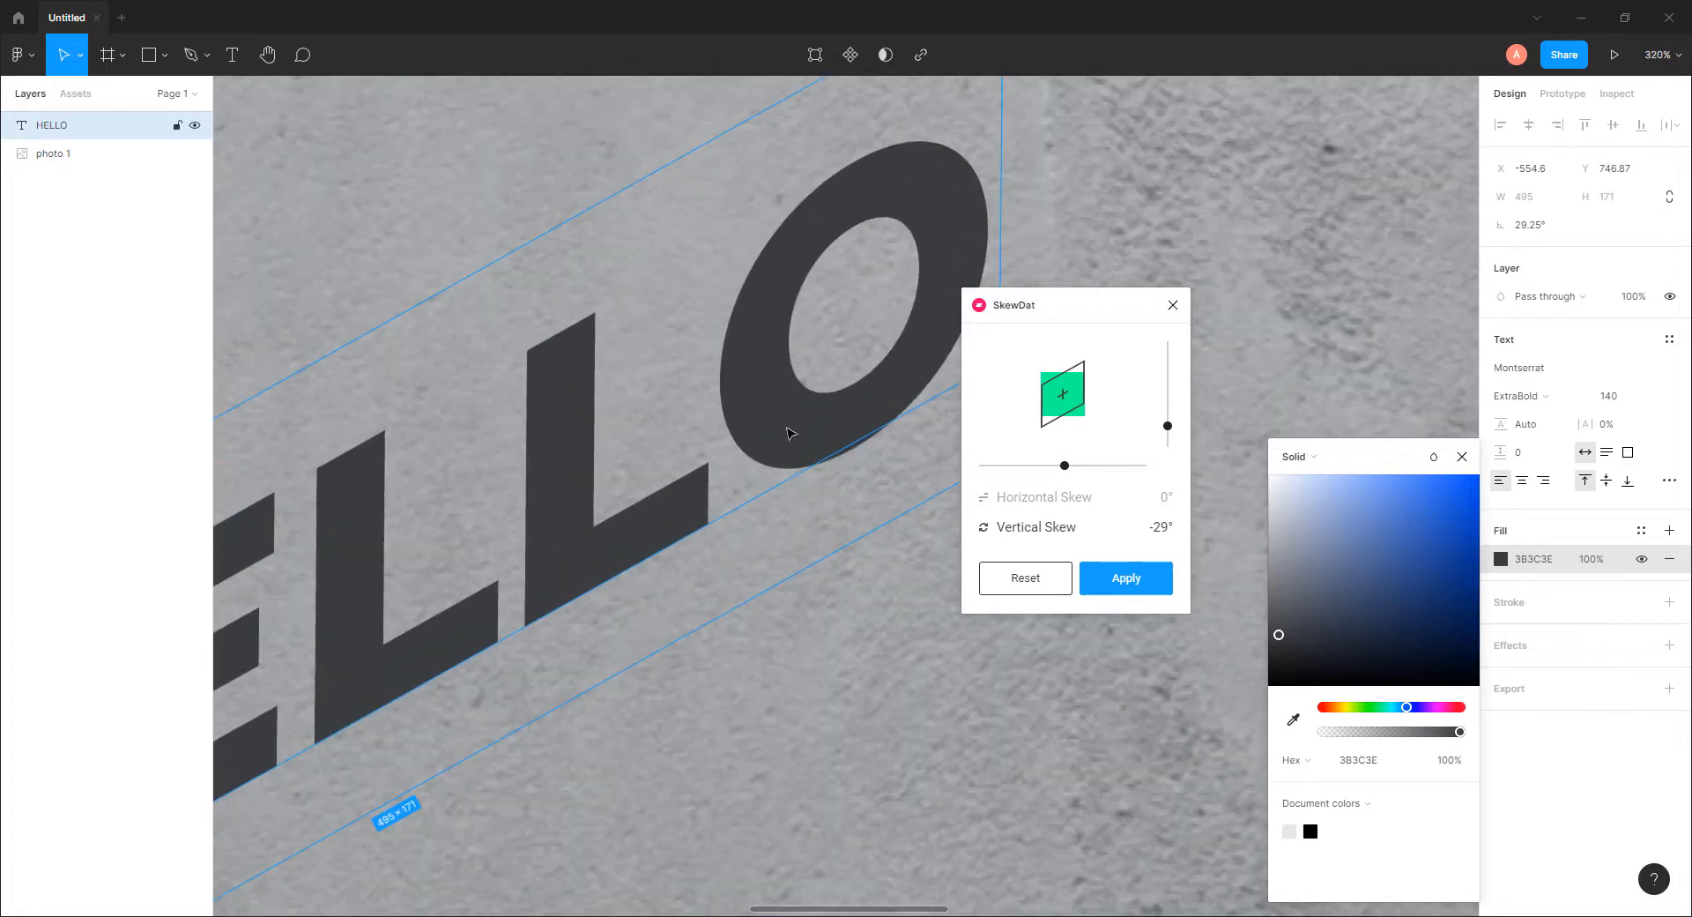
scroll(787, 432, down, 10)
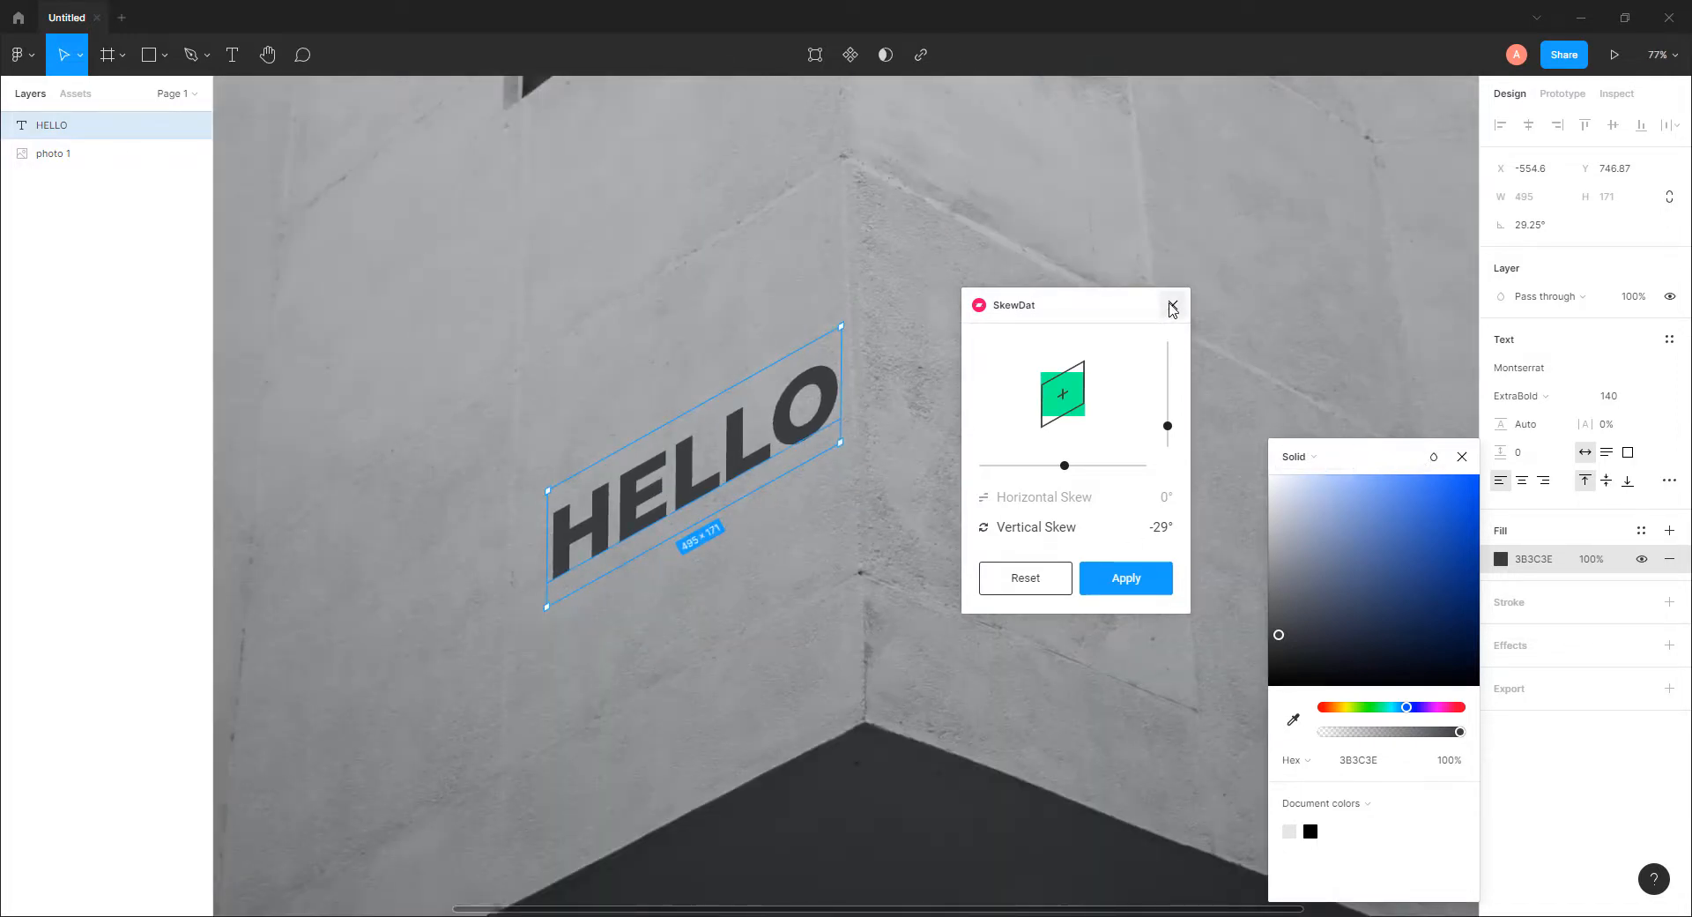
click(1172, 305)
click(1294, 457)
drag(1341, 439, 1148, 344)
click(1182, 326)
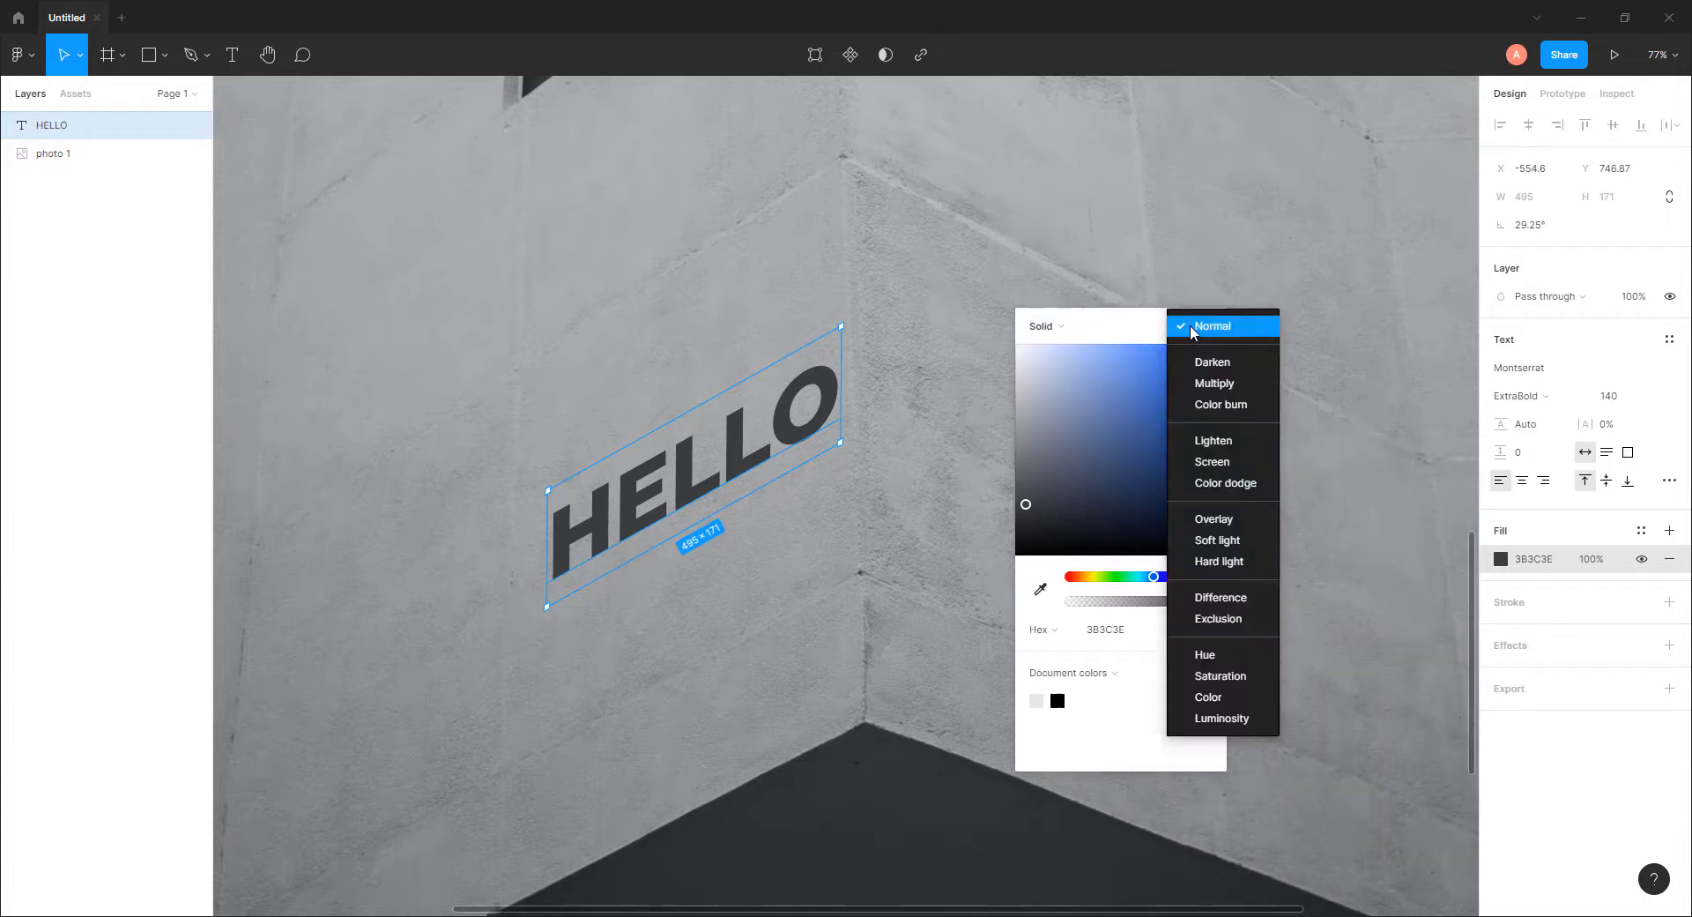
click(1221, 542)
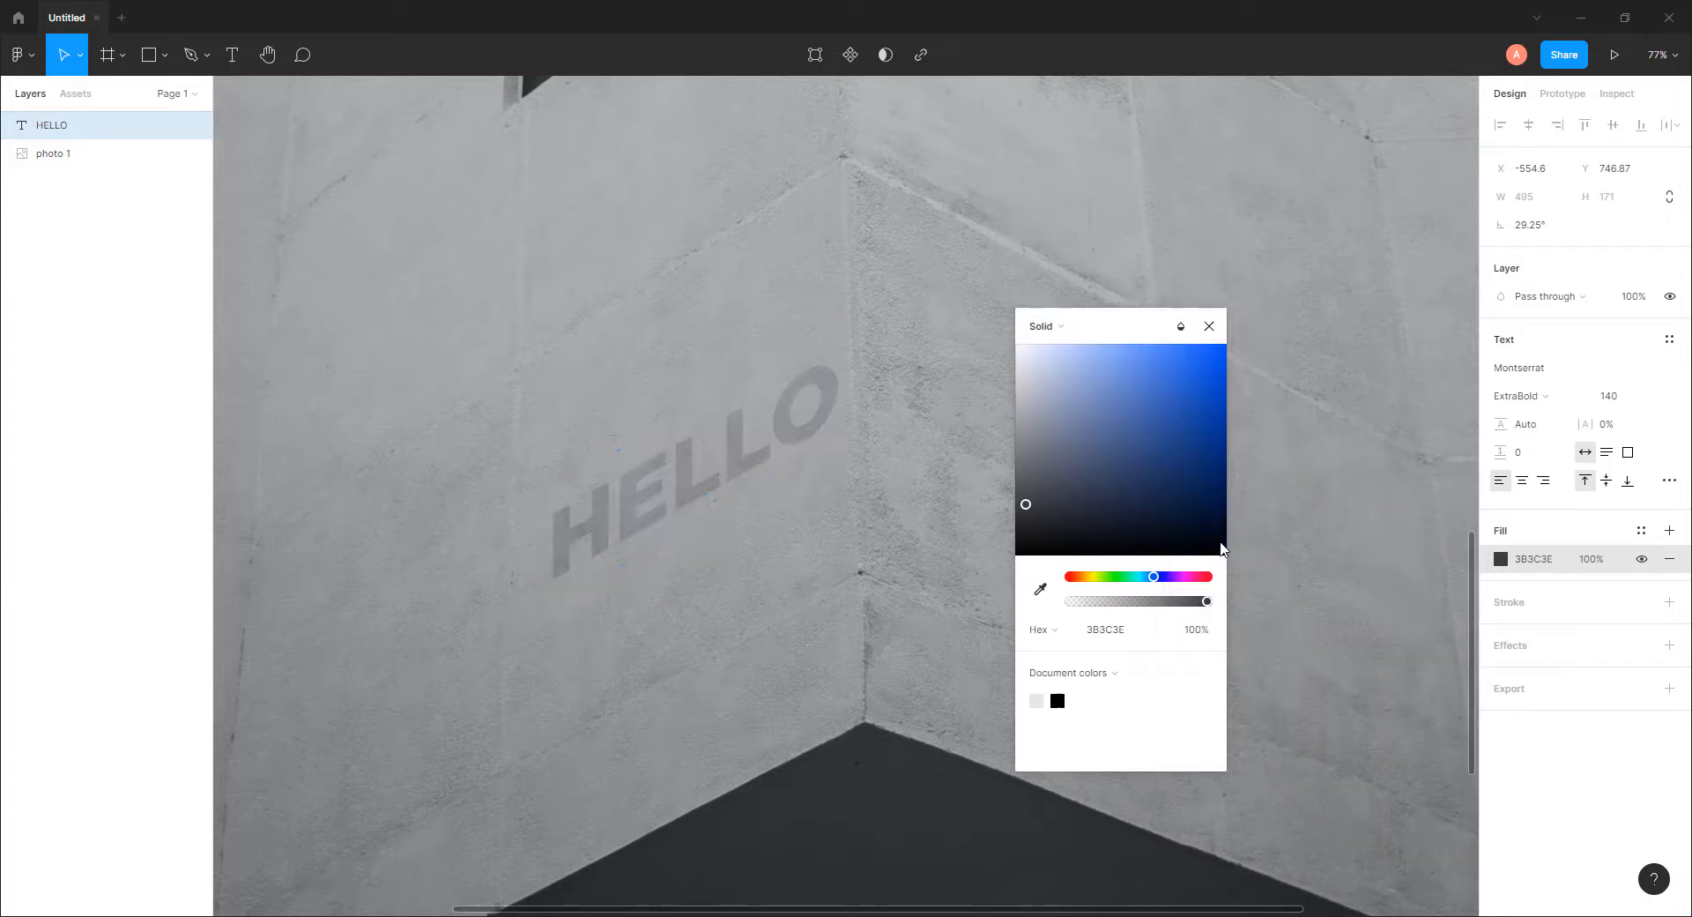
click(776, 532)
Add an effect to the HELLO text on the wall and make it an Inner shadow
scroll(743, 441, up, 10)
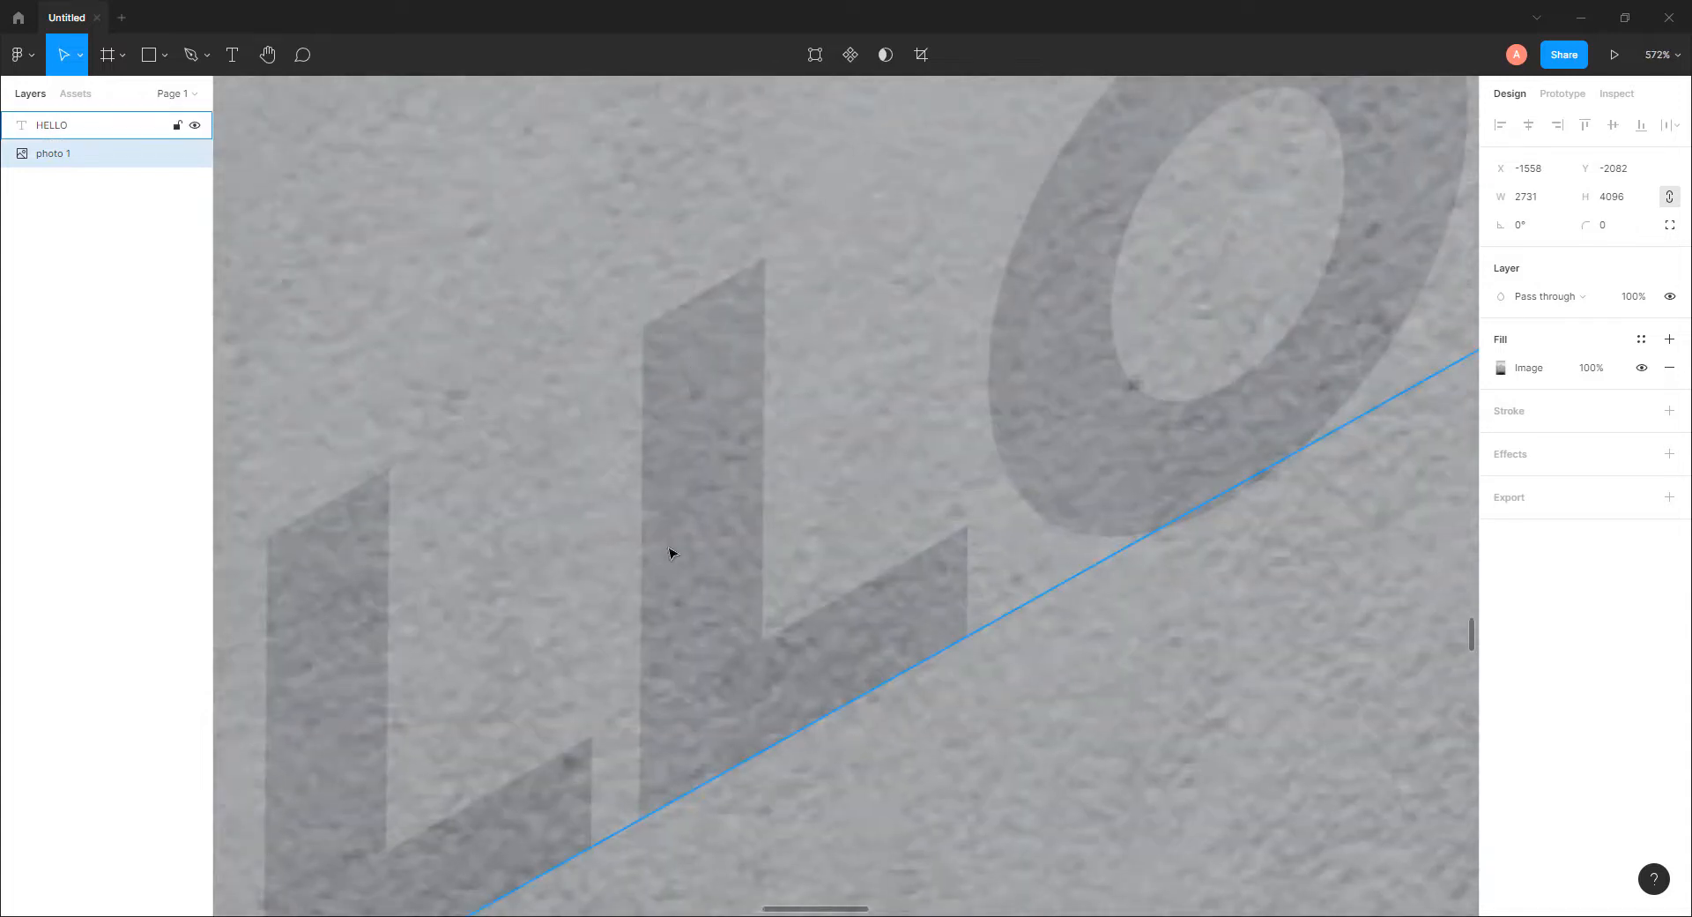
scroll(1062, 442, down, 10)
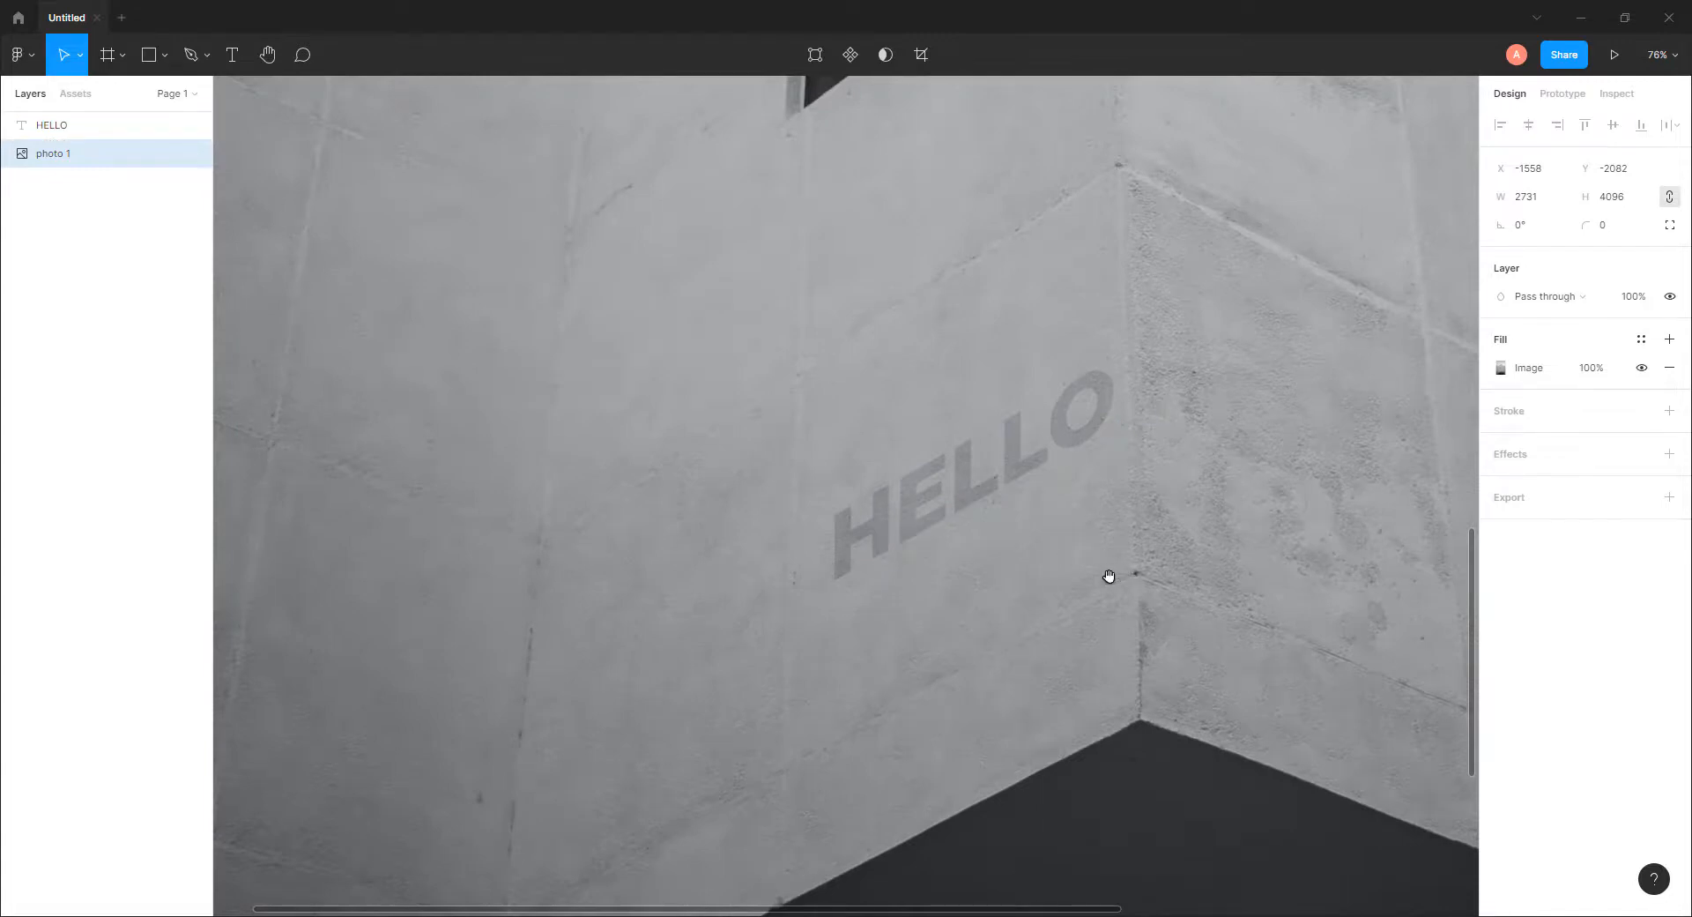
drag(1109, 575, 812, 616)
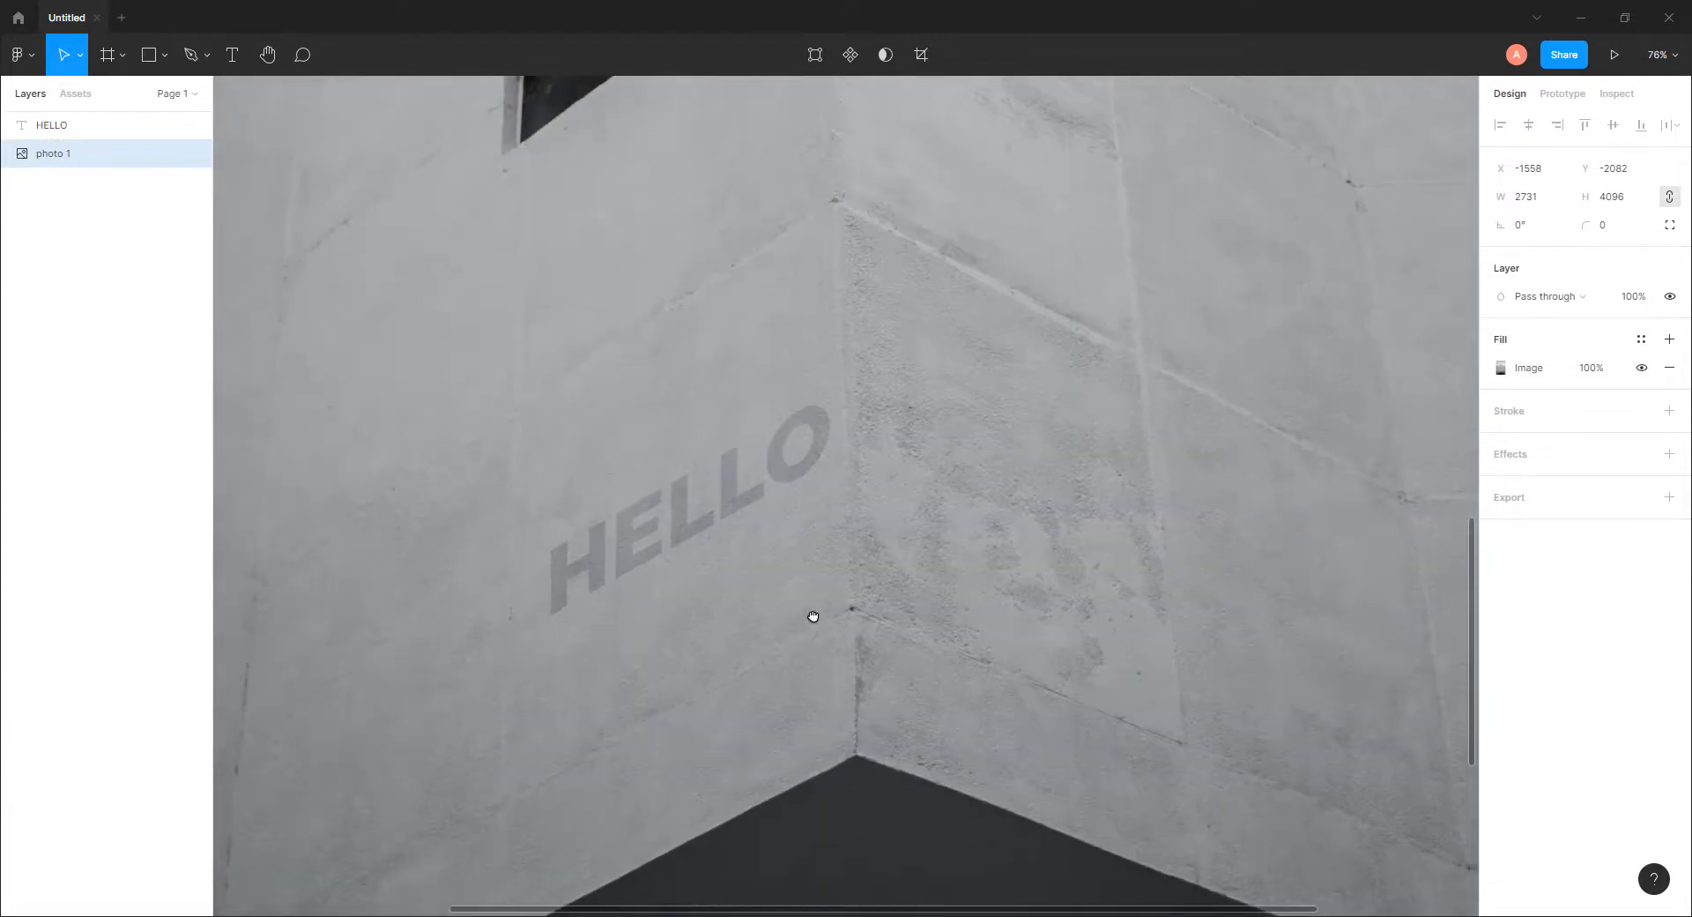
click(777, 479)
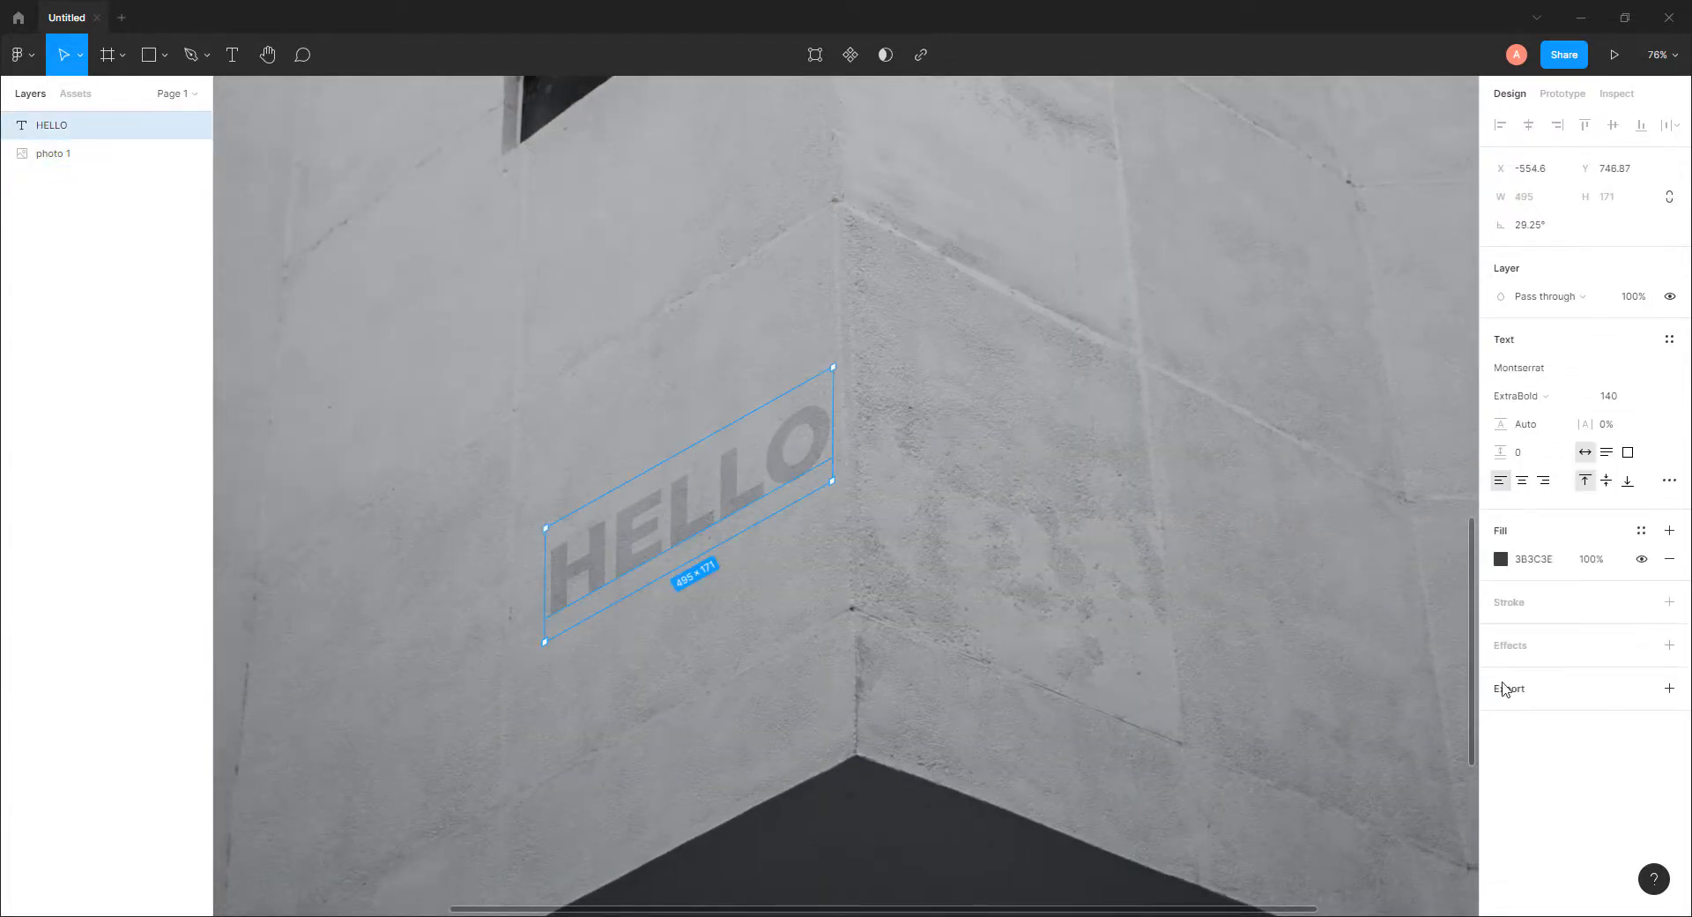
click(1509, 647)
click(1539, 673)
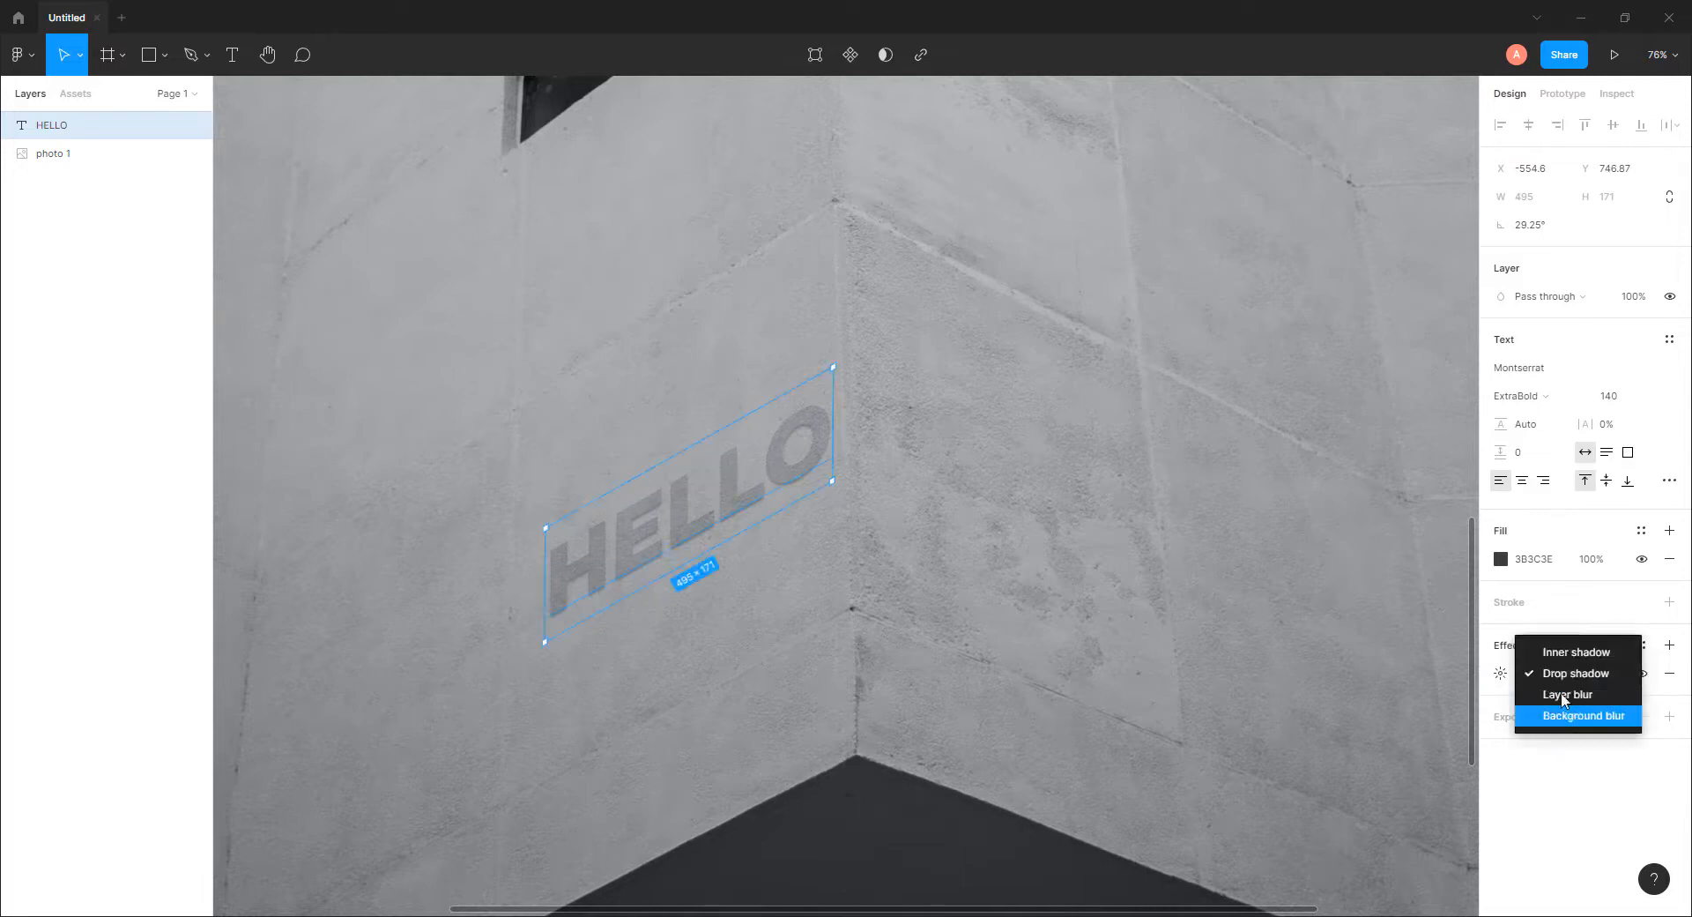
click(1570, 654)
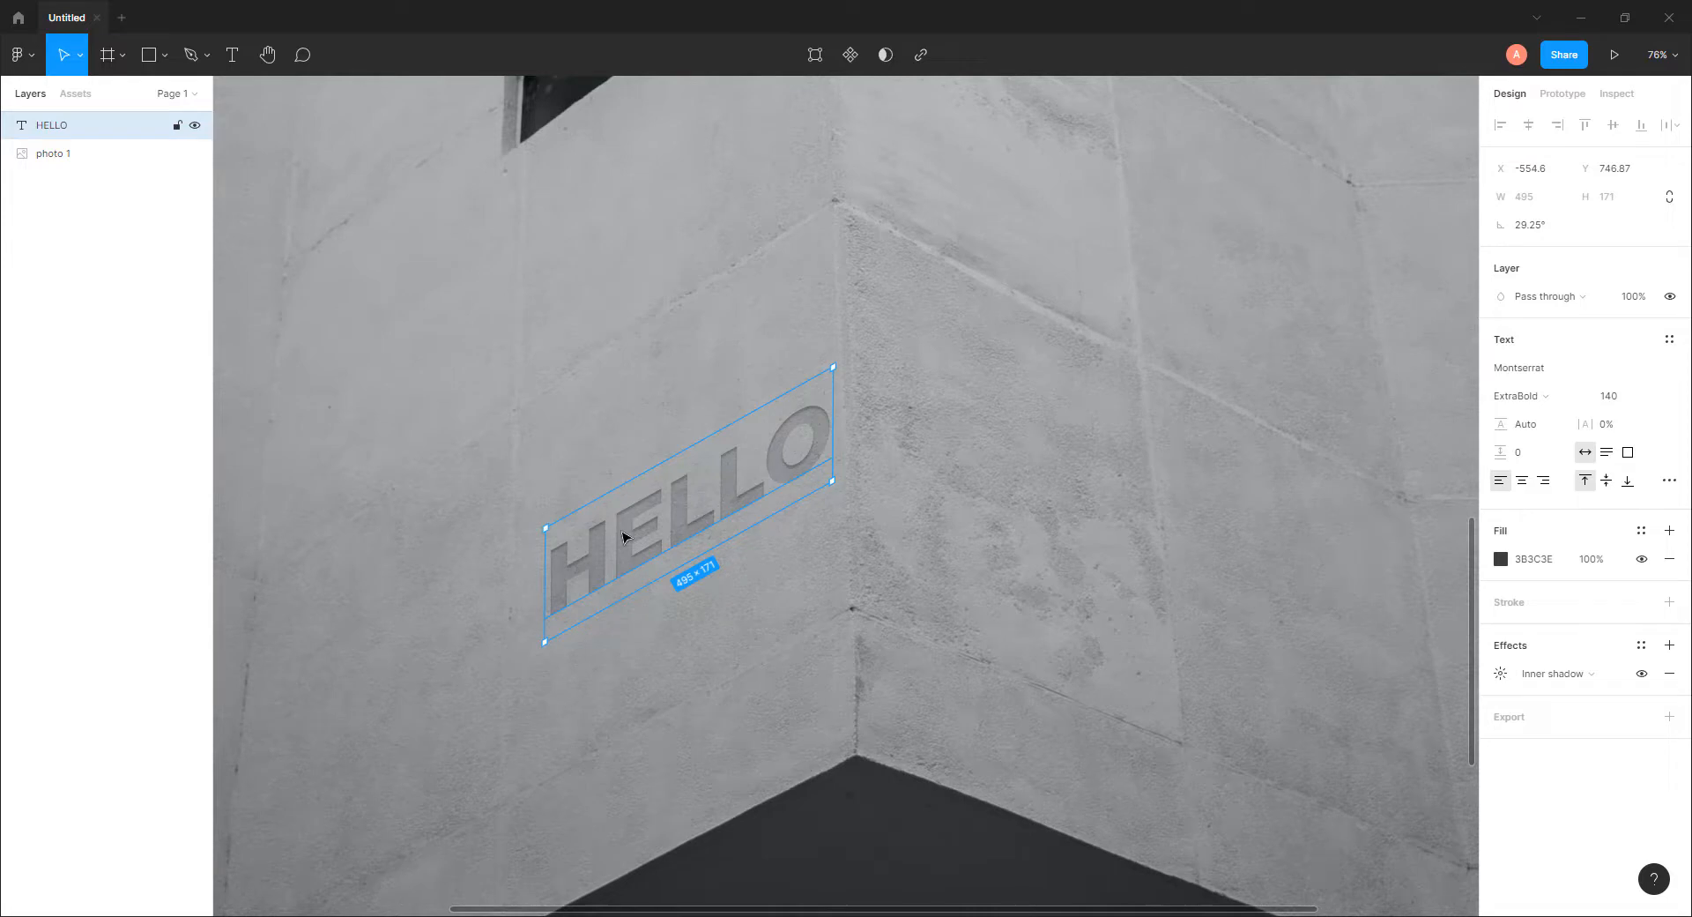
Set the HELLO text's inner shadow to a blur of 0 and a Y offset of 5
click(1501, 674)
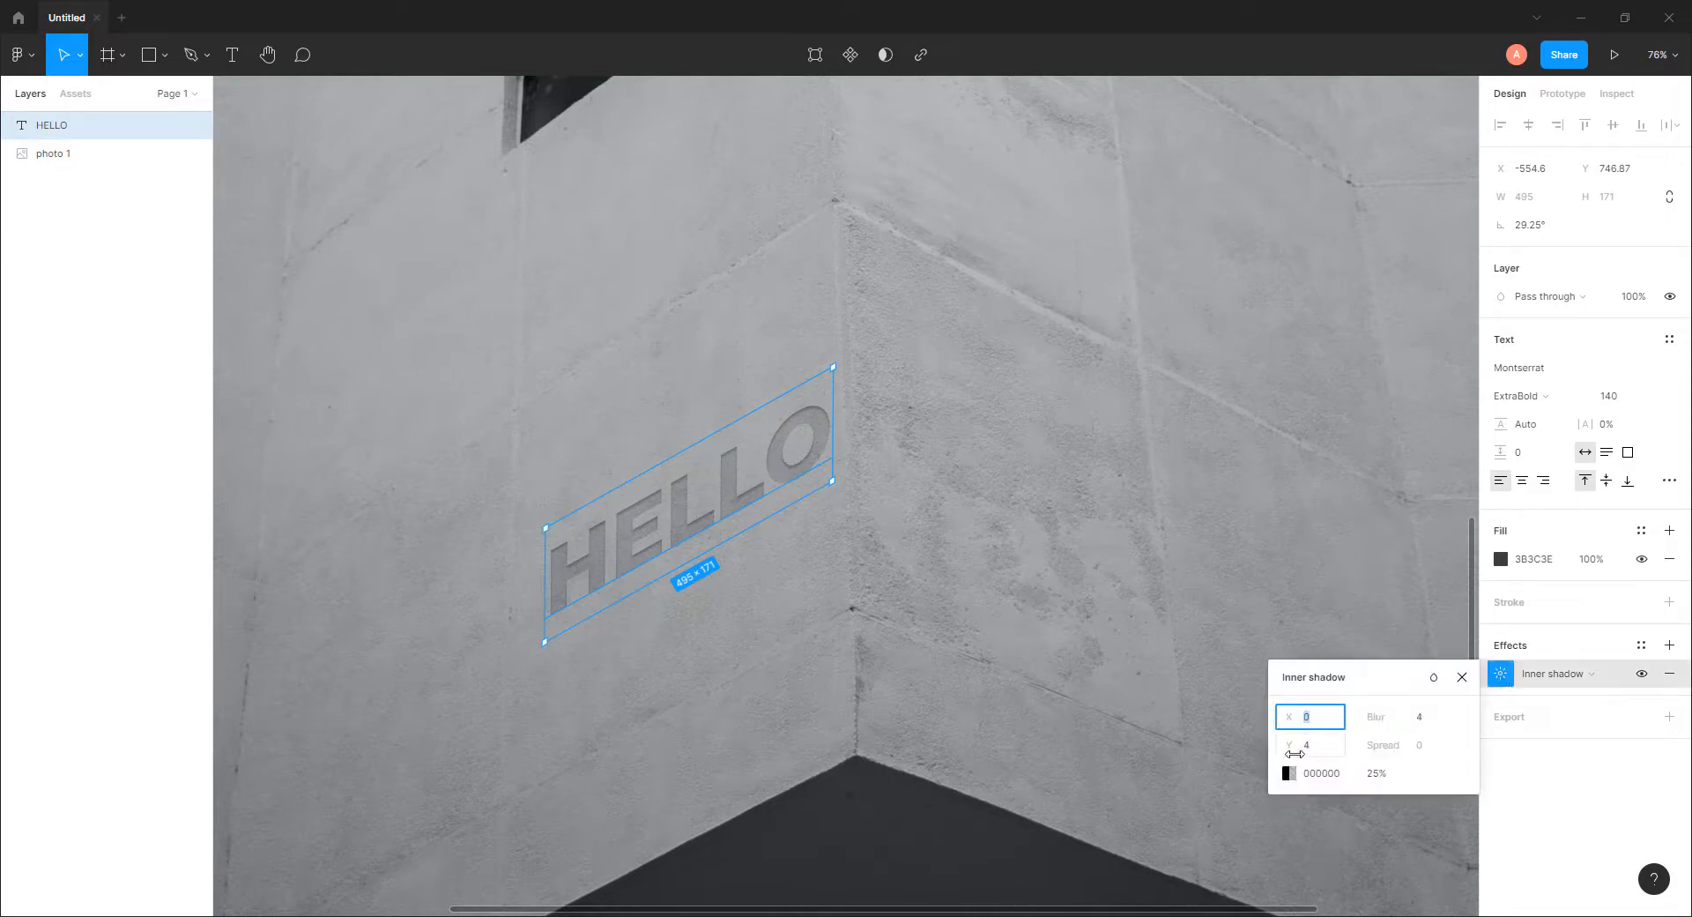
click(1368, 710)
text(0)
click(1276, 743)
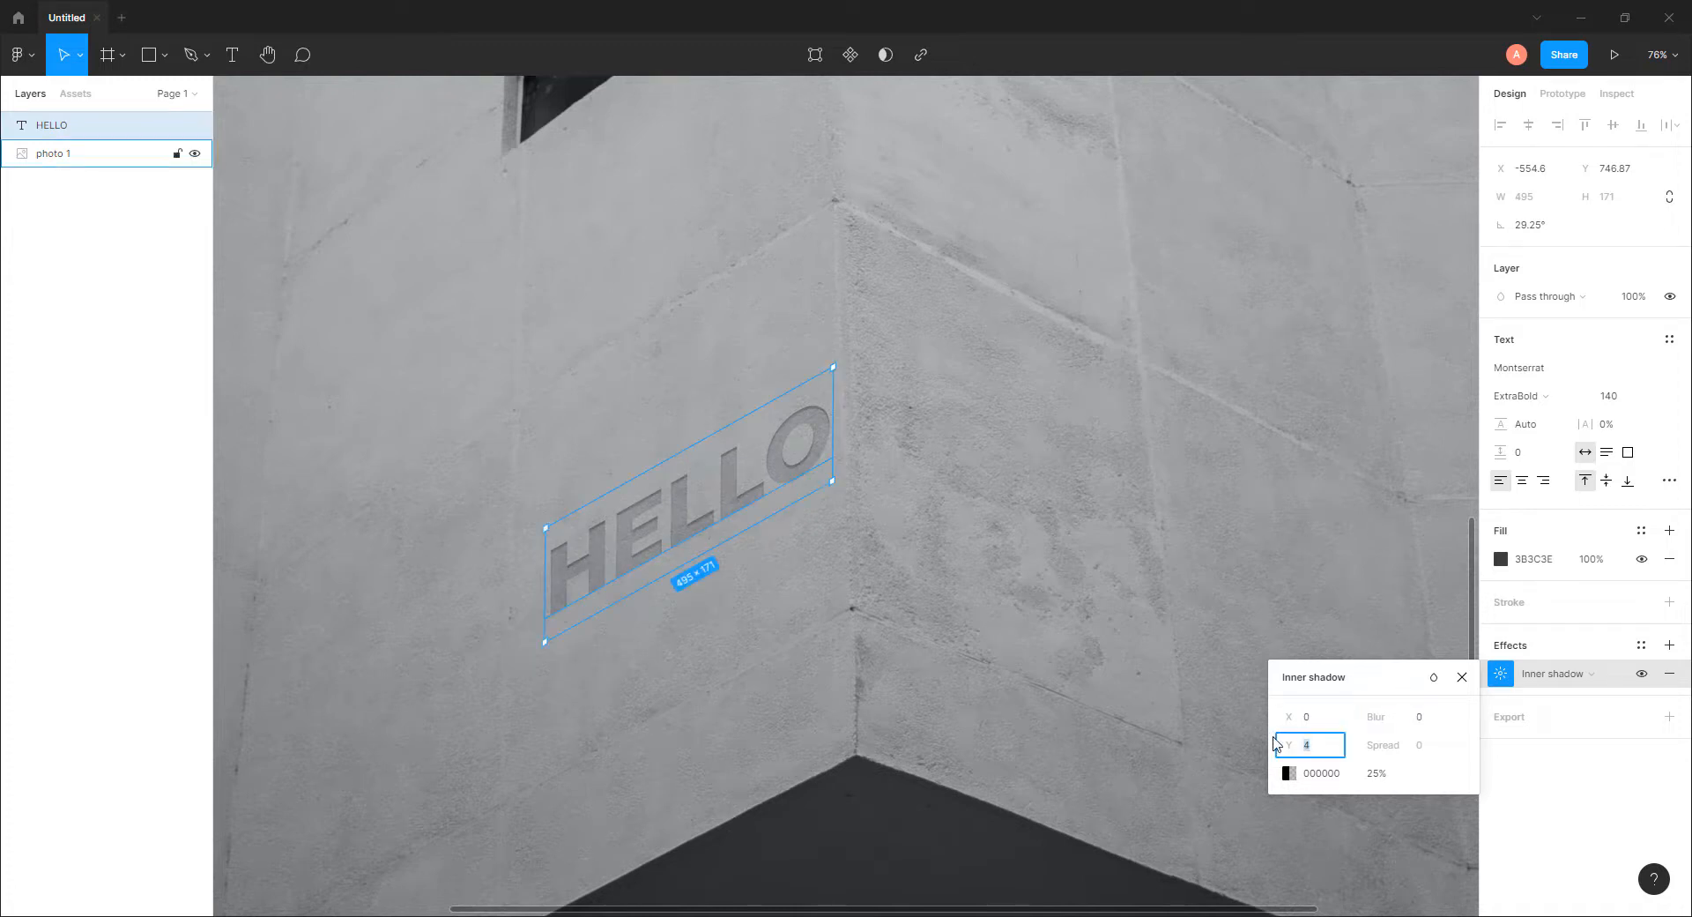
text(5)
key(Return)
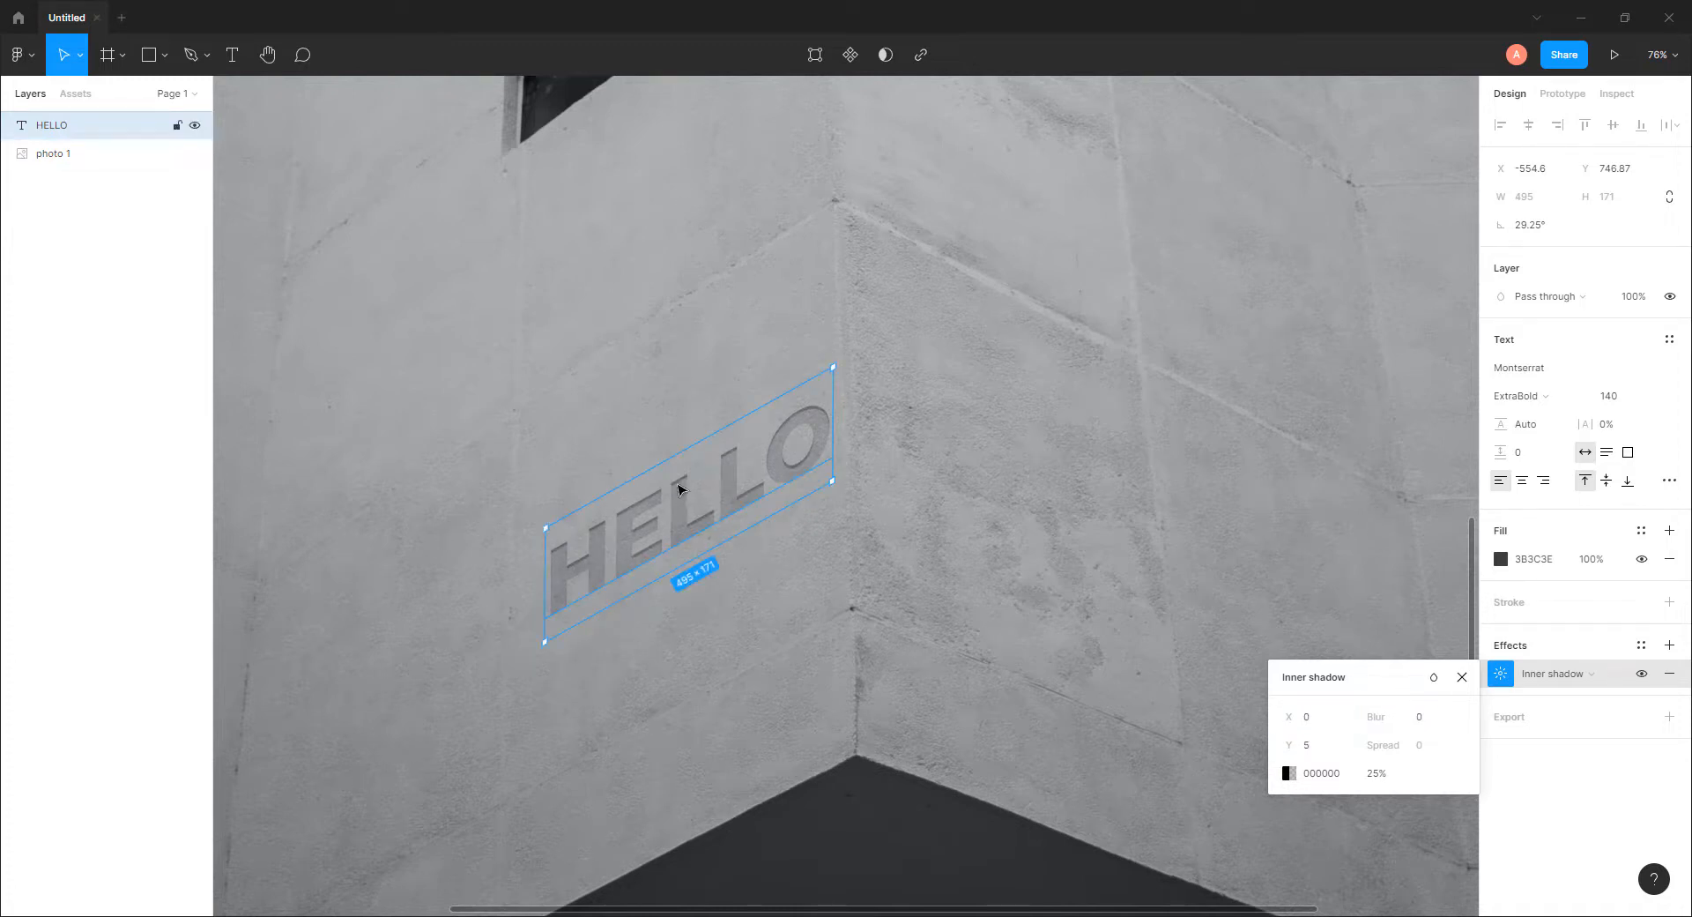
Lower the inner shadow colour's opacity to 10% and deselect the HELLO text
click(1290, 773)
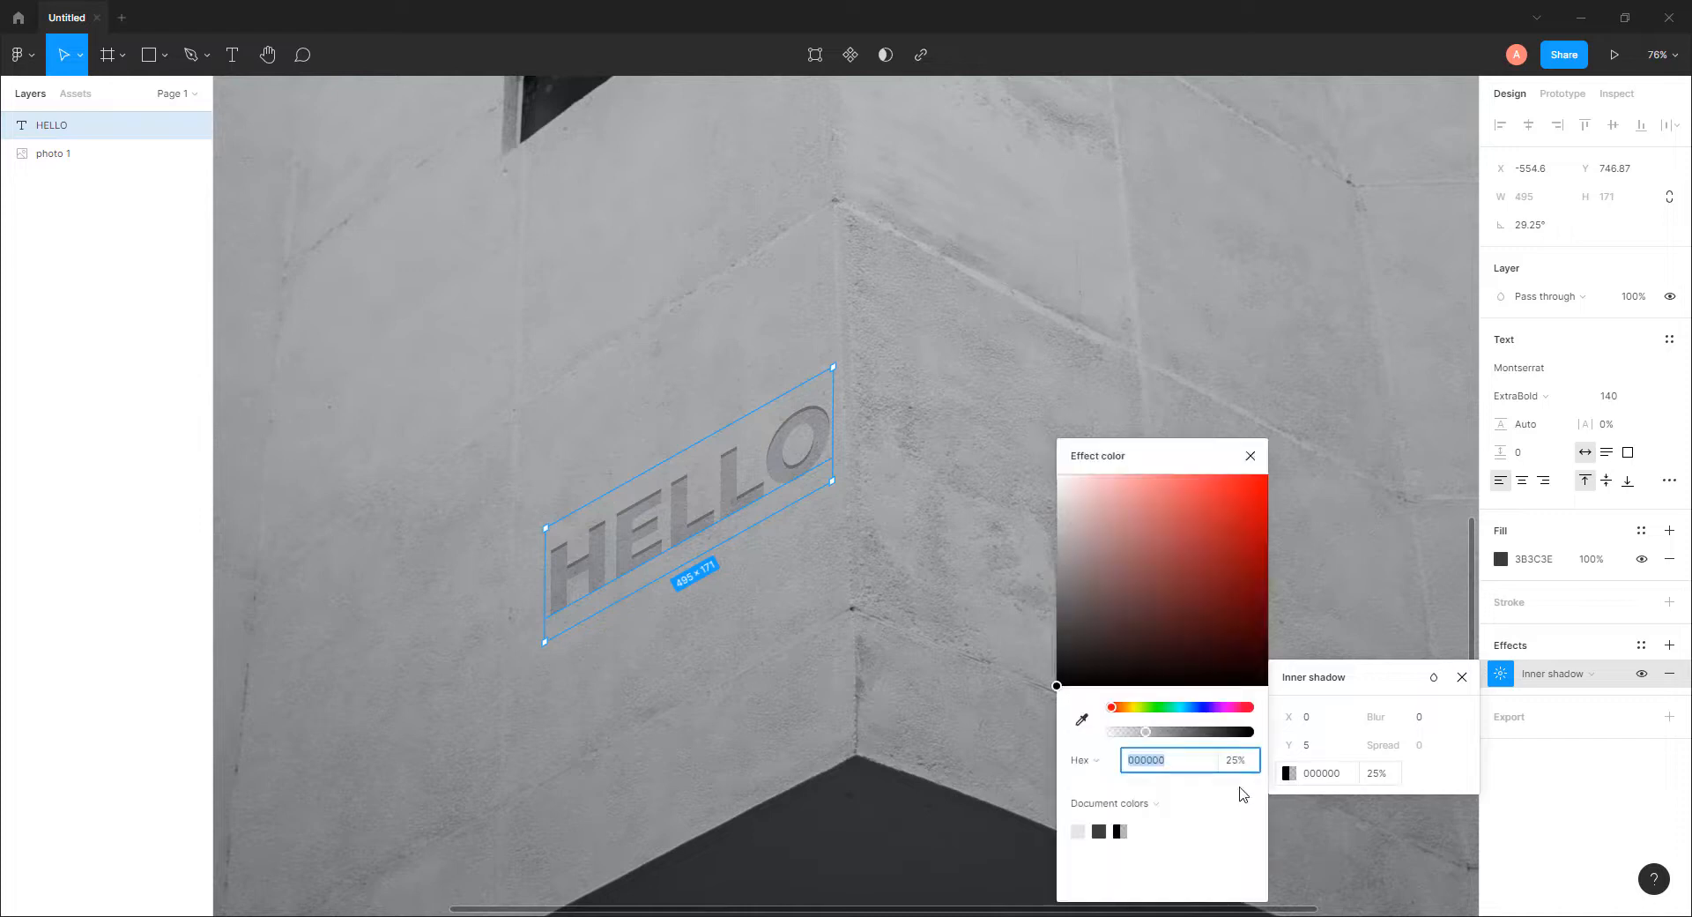
click(1142, 734)
drag(1141, 737, 1127, 741)
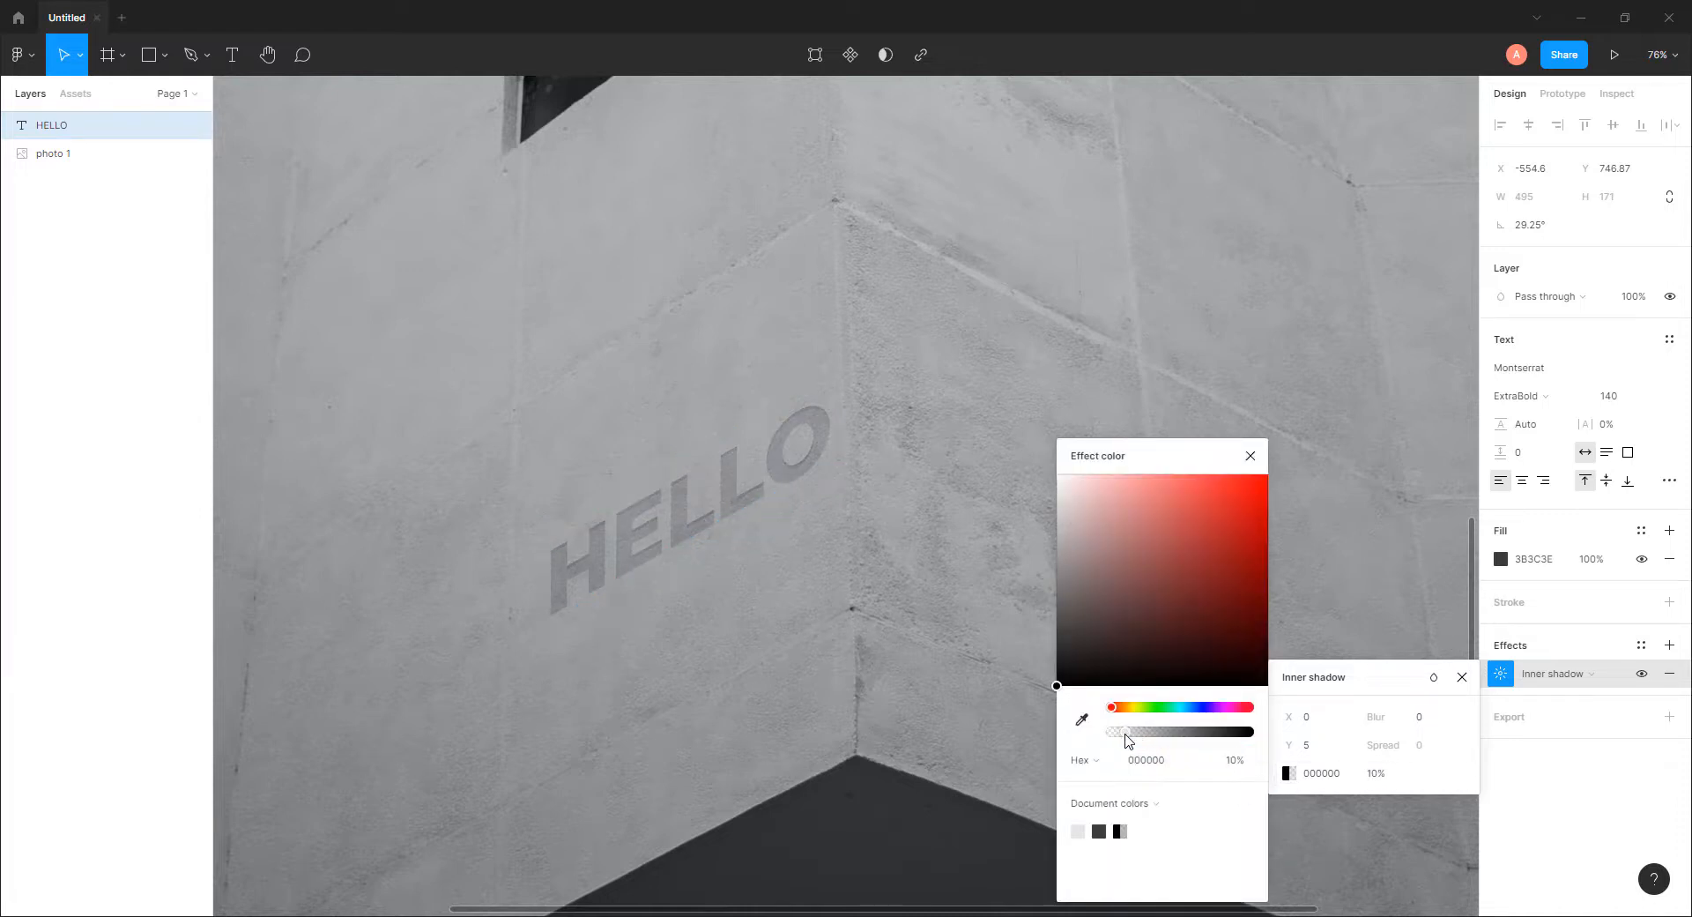
click(820, 579)
Lock the photo 1 layer so that the building picture cannot be moved by accident
scroll(824, 578, down, 5)
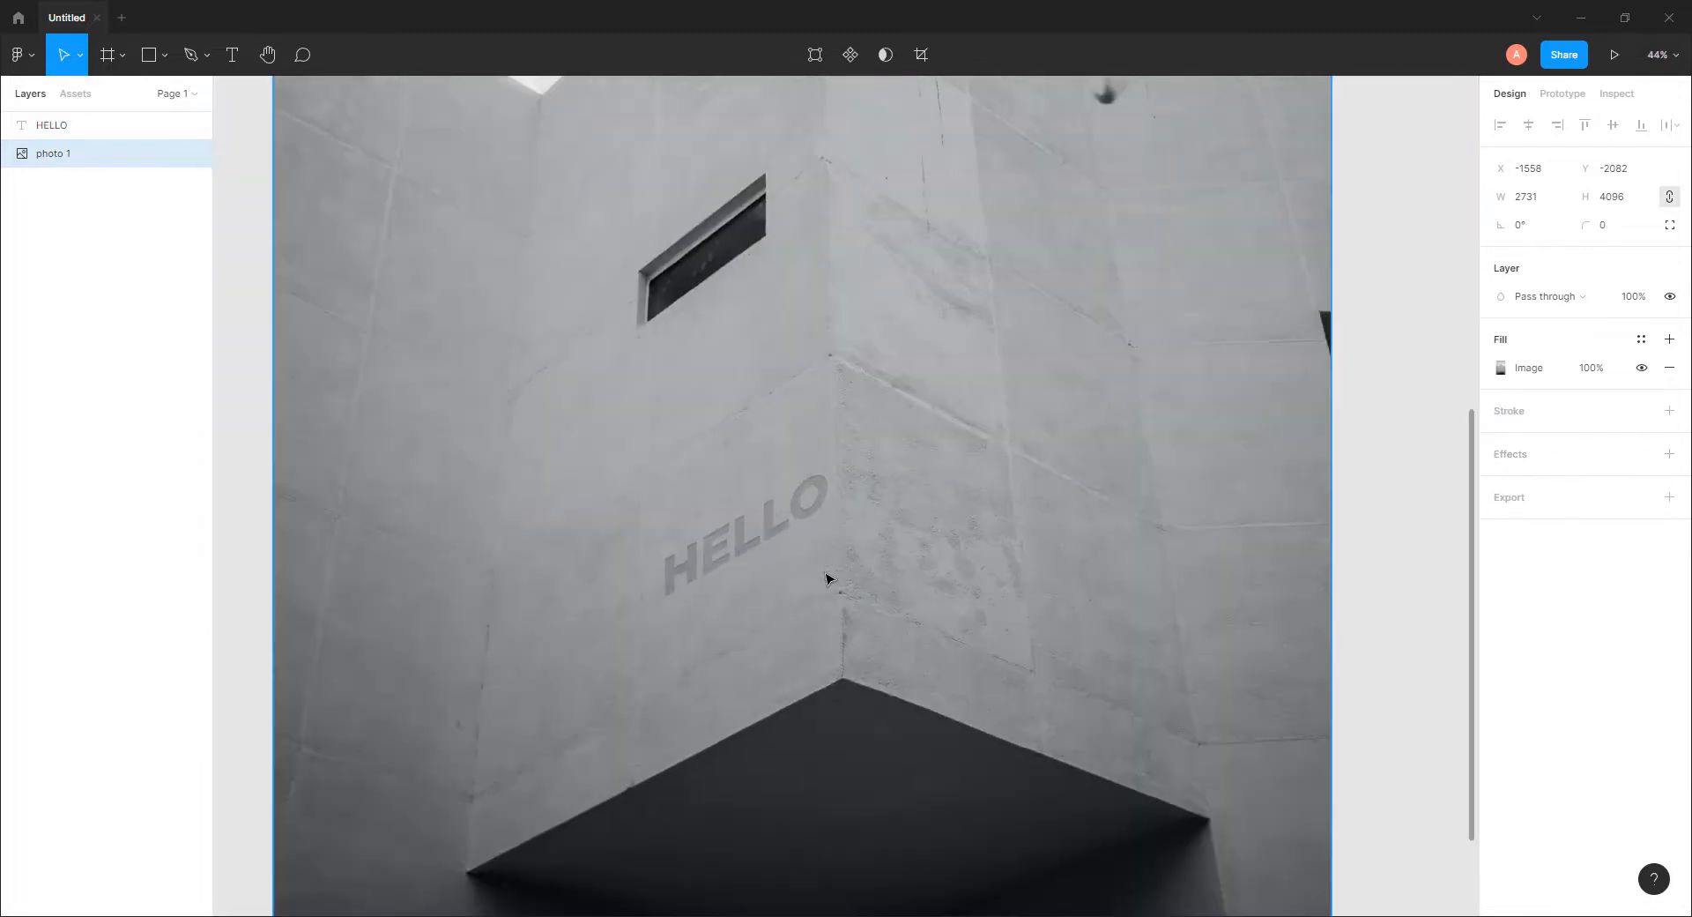
scroll(826, 579, down, 1)
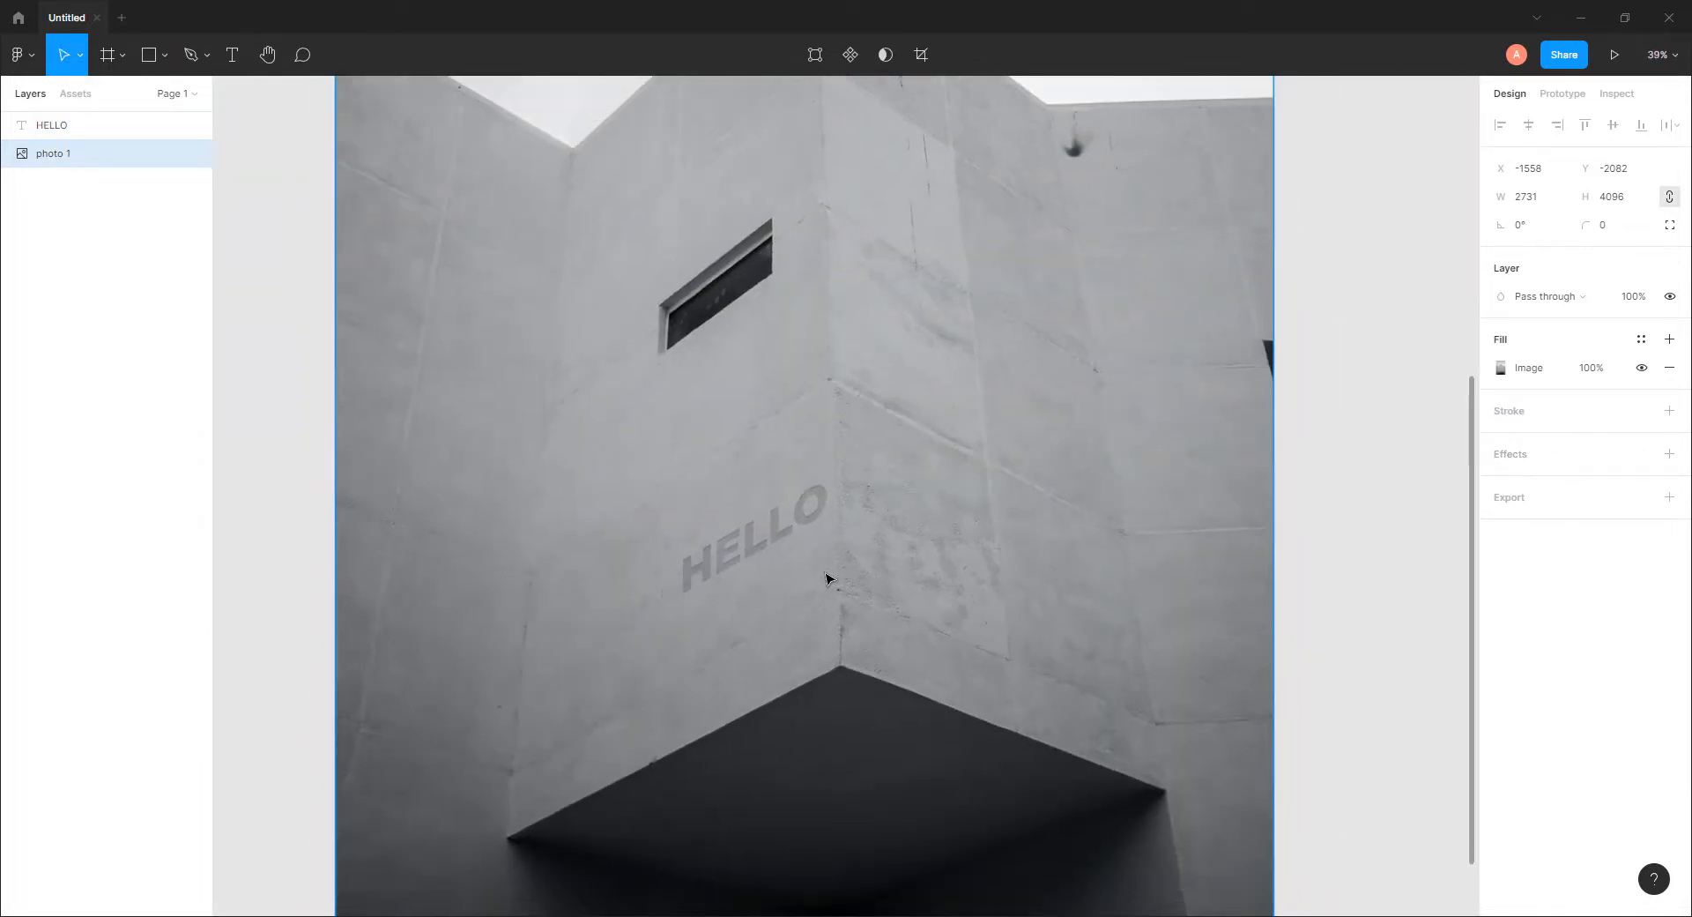
scroll(779, 567, up, 6)
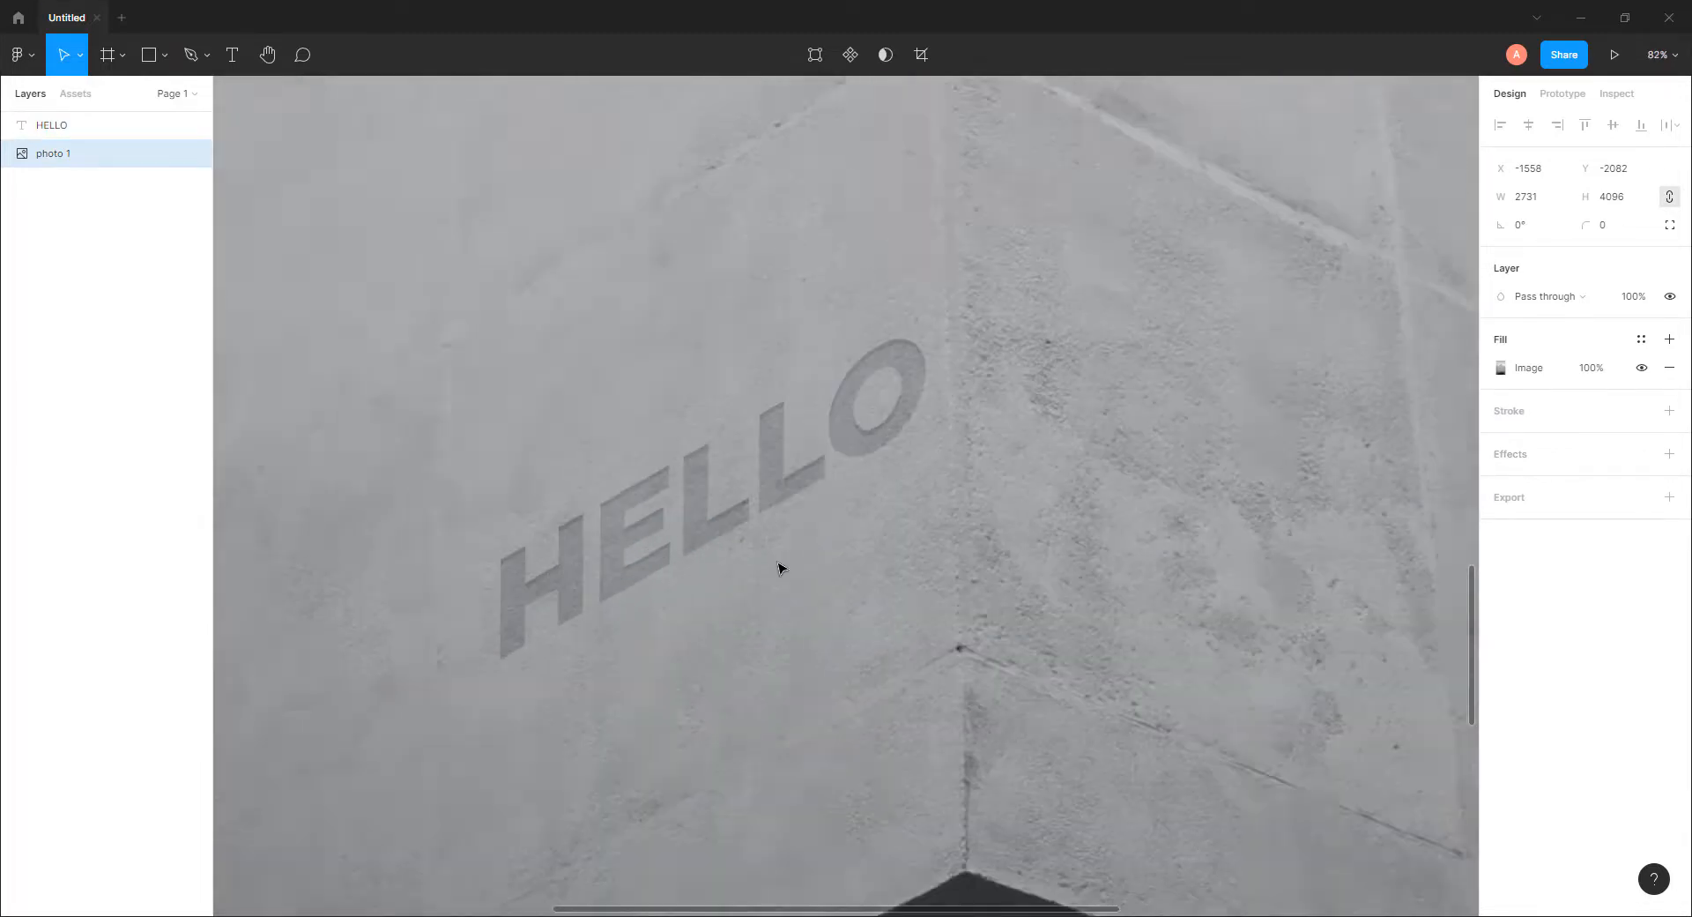
scroll(778, 566, down, 3)
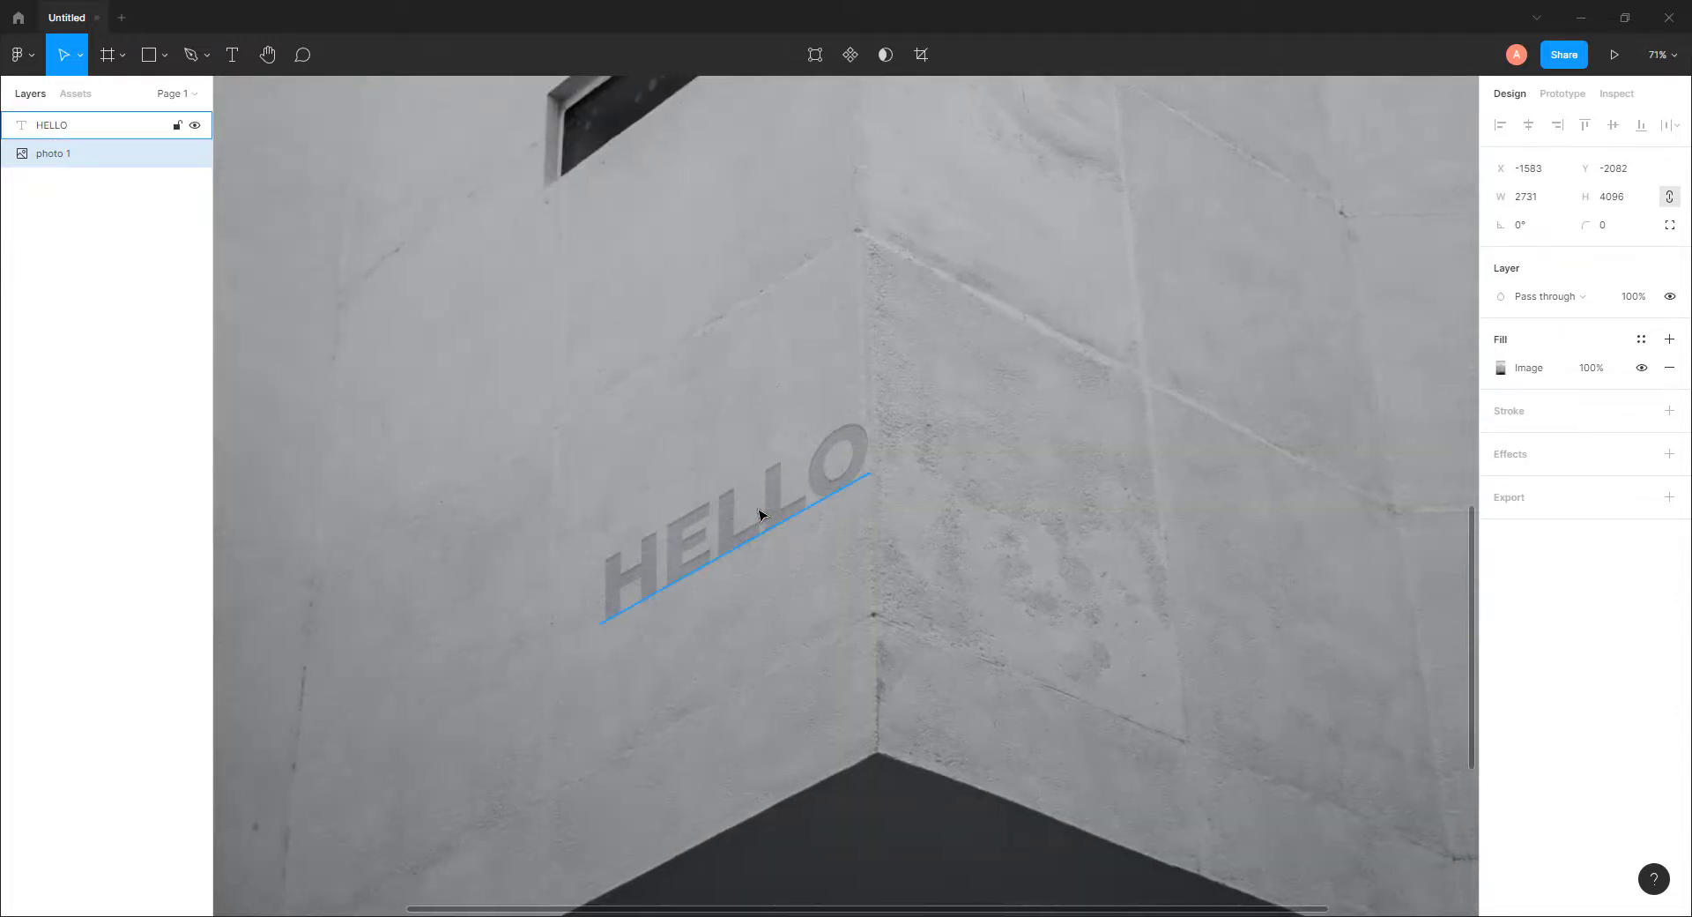
click(787, 503)
click(102, 159)
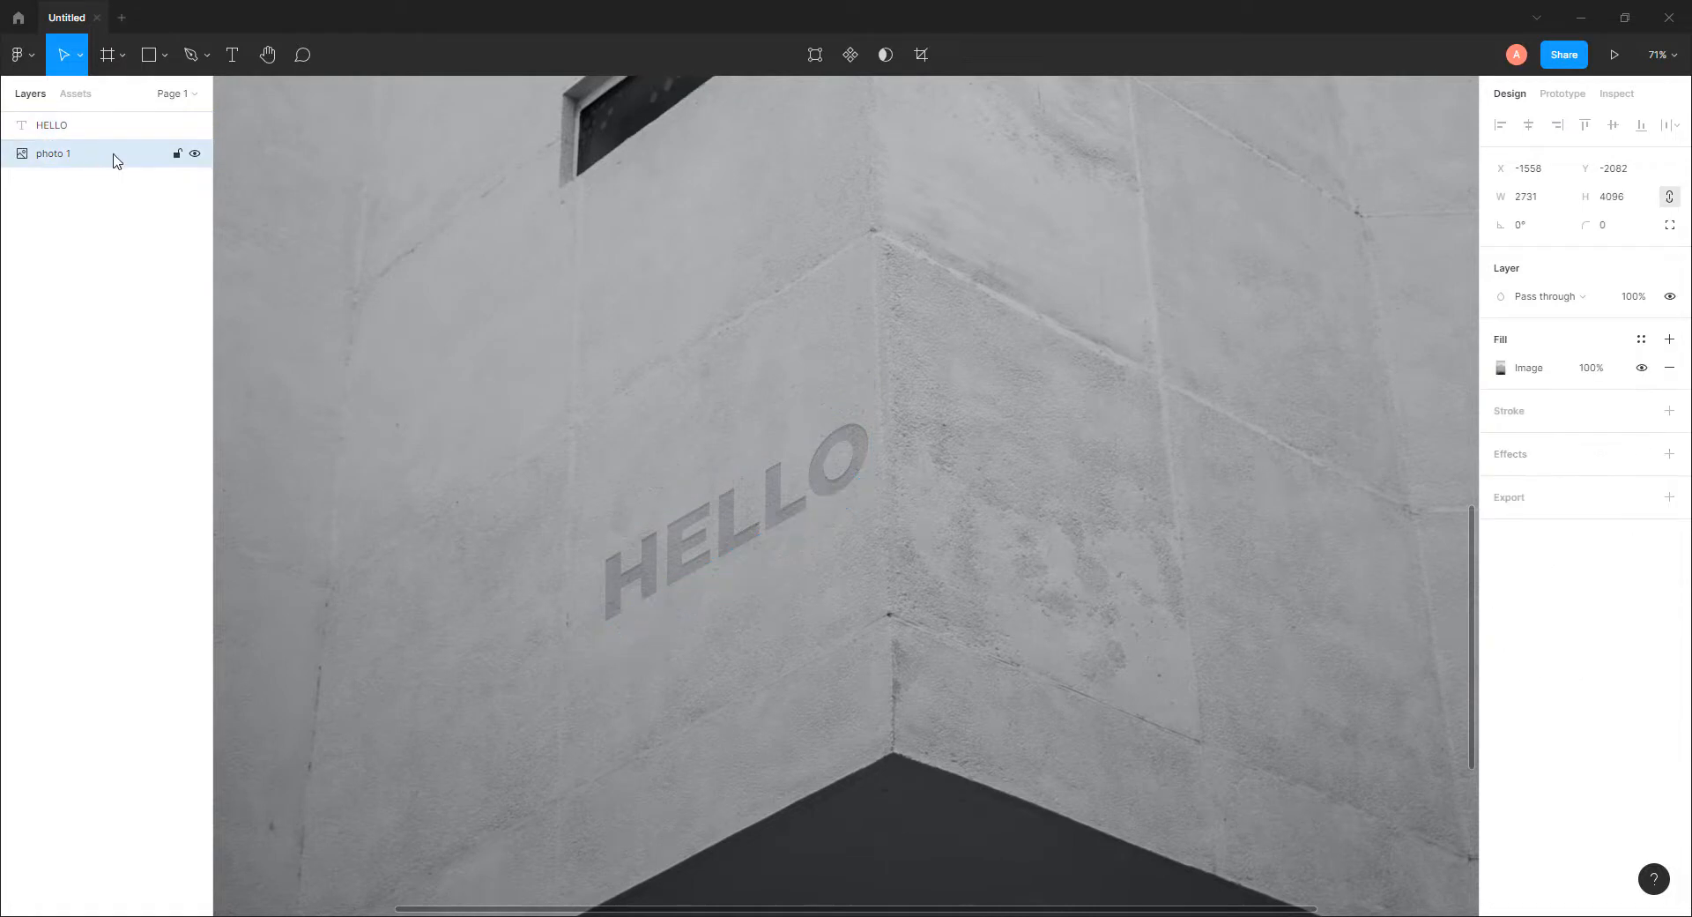
click(176, 154)
Shift the HELLO text slightly away from the building's corner edge, to about X -568, Y 740, and deselect it
click(781, 515)
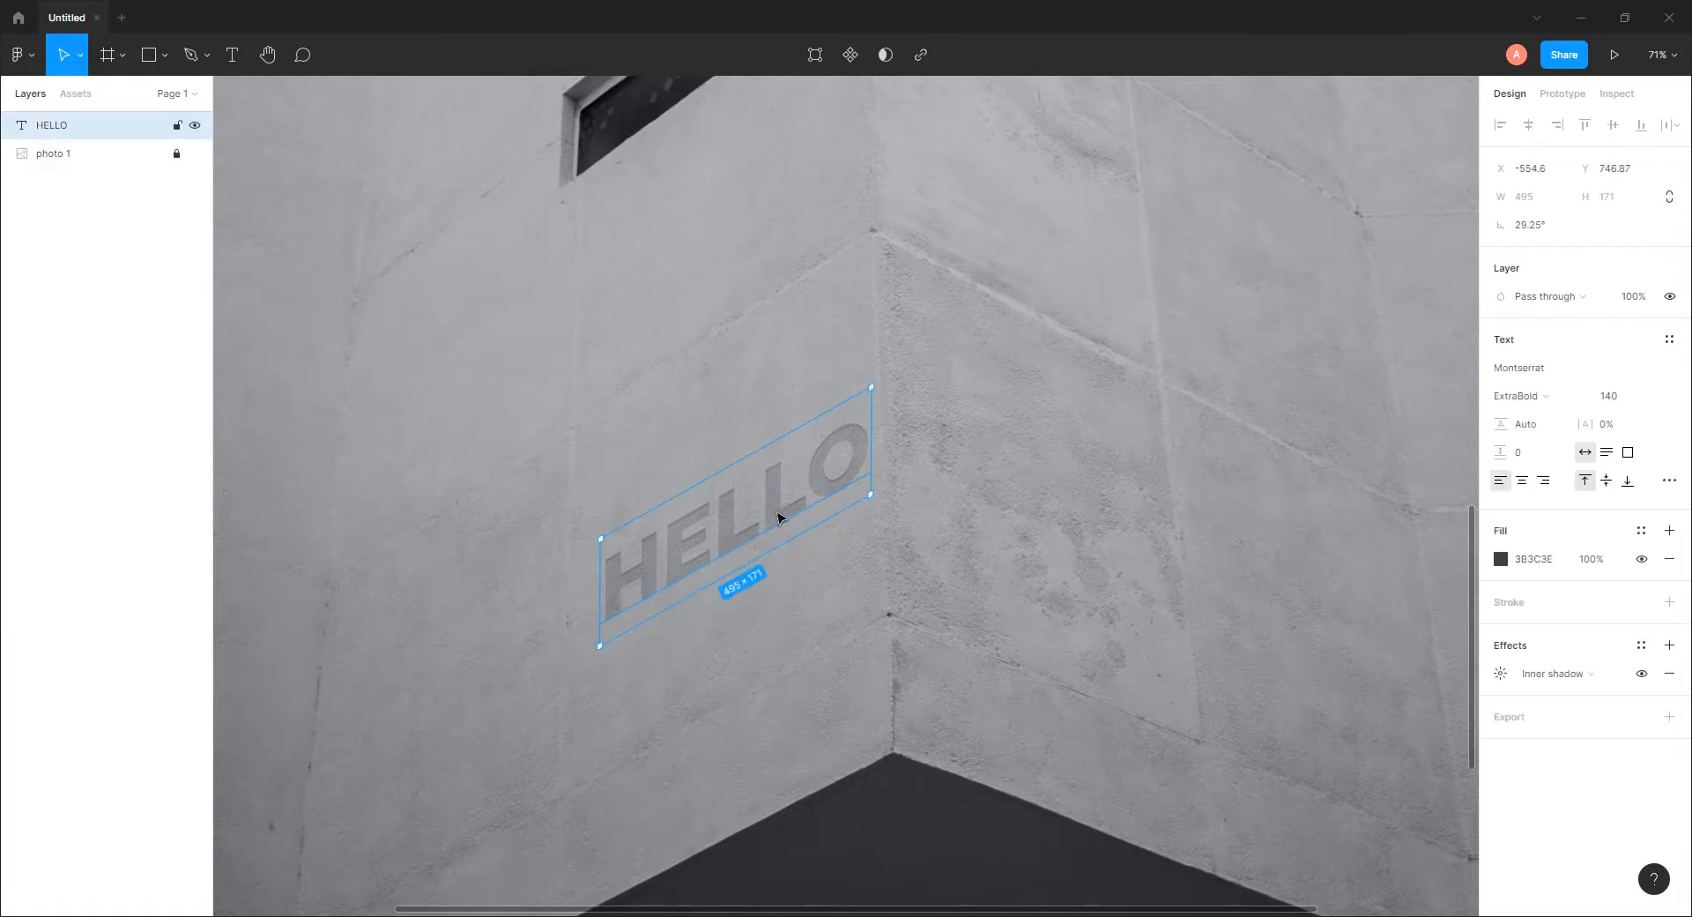
mouse_move(781, 516)
mouse_down()
mouse_move(761, 535)
mouse_move(770, 516)
mouse_up()
click(789, 579)
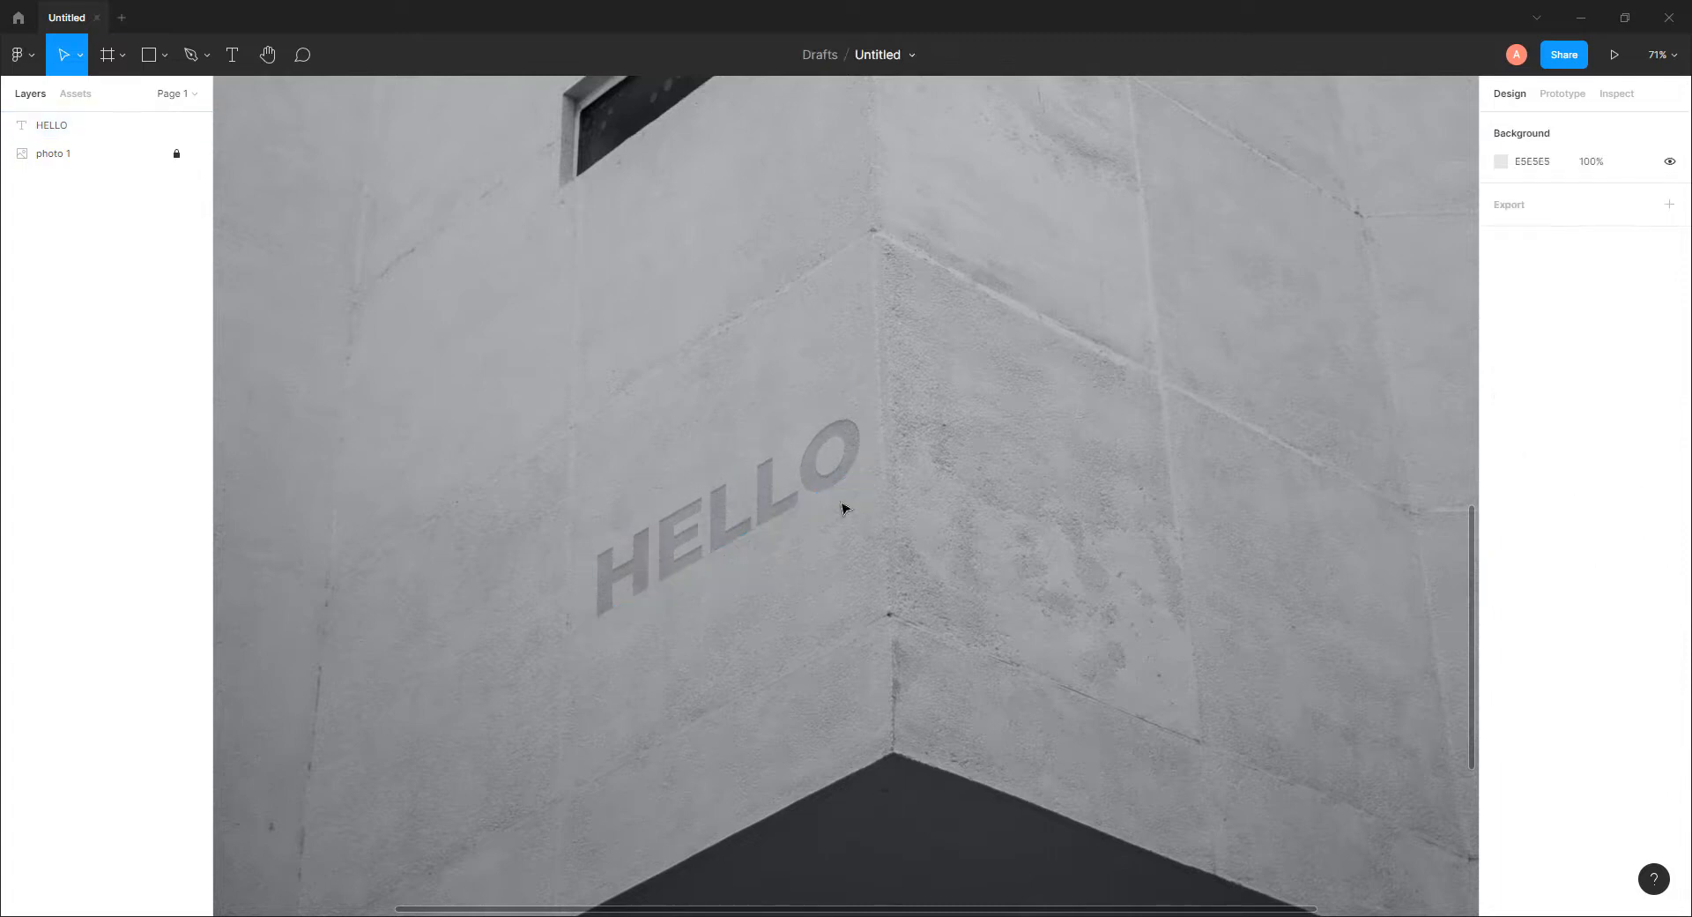
Add a 1 px outside stroke in colour 7E7E7E to the HELLO text and deselect it
ctrl+scroll(819, 478, up, 5)
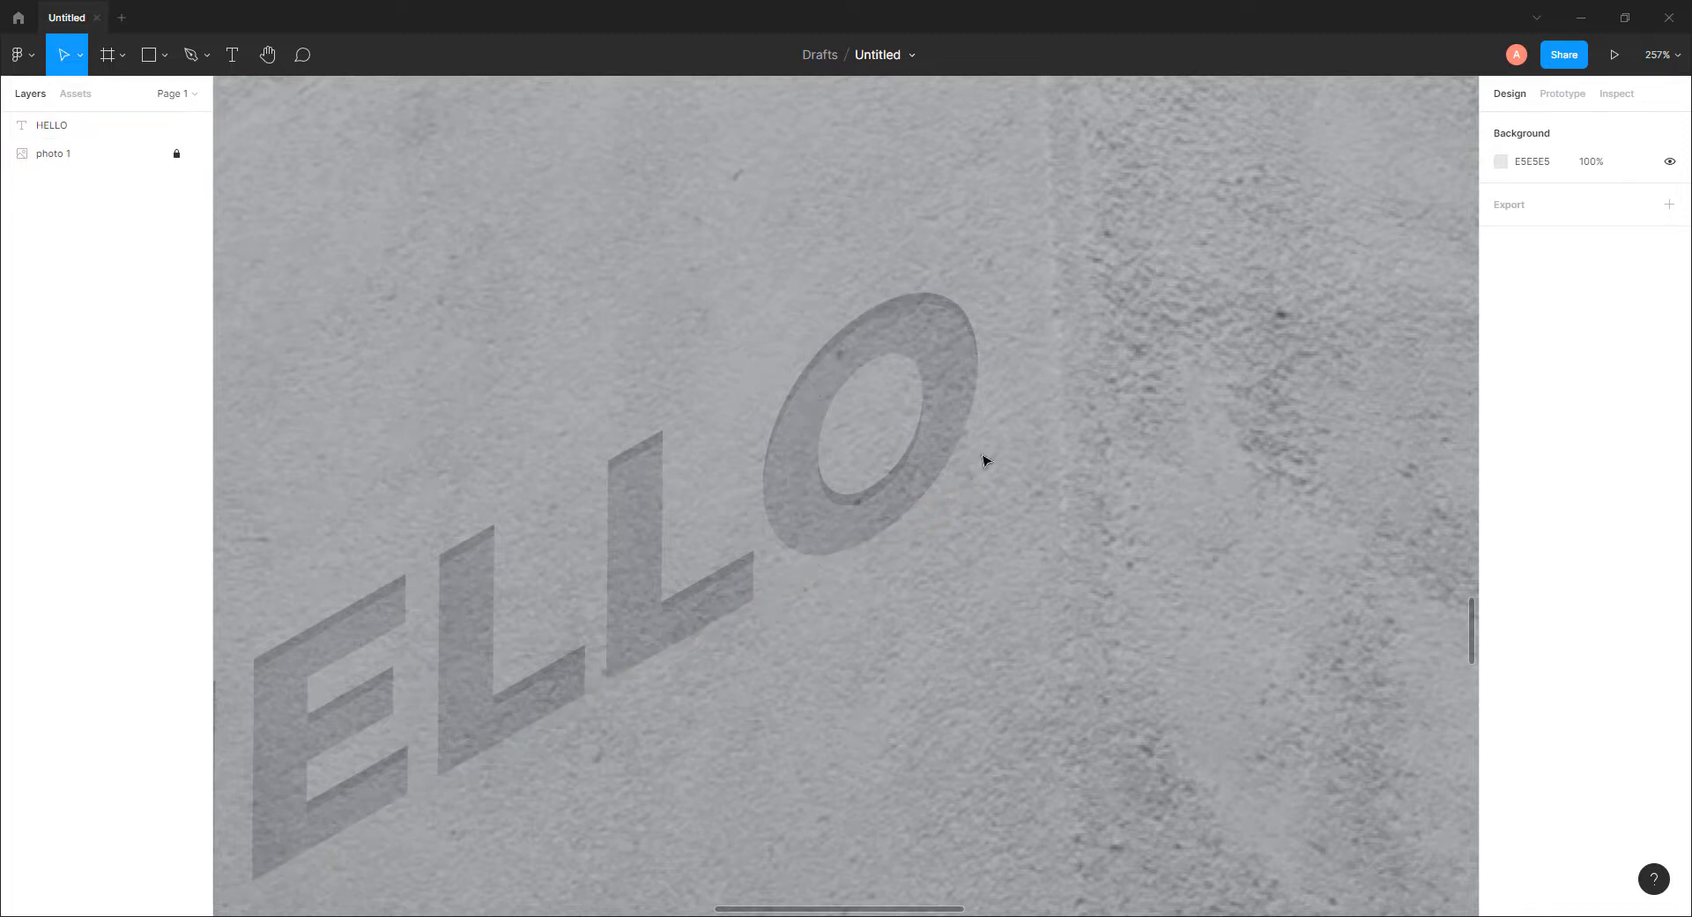
ctrl+scroll(822, 475, down, 2)
ctrl+scroll(820, 475, down, 1)
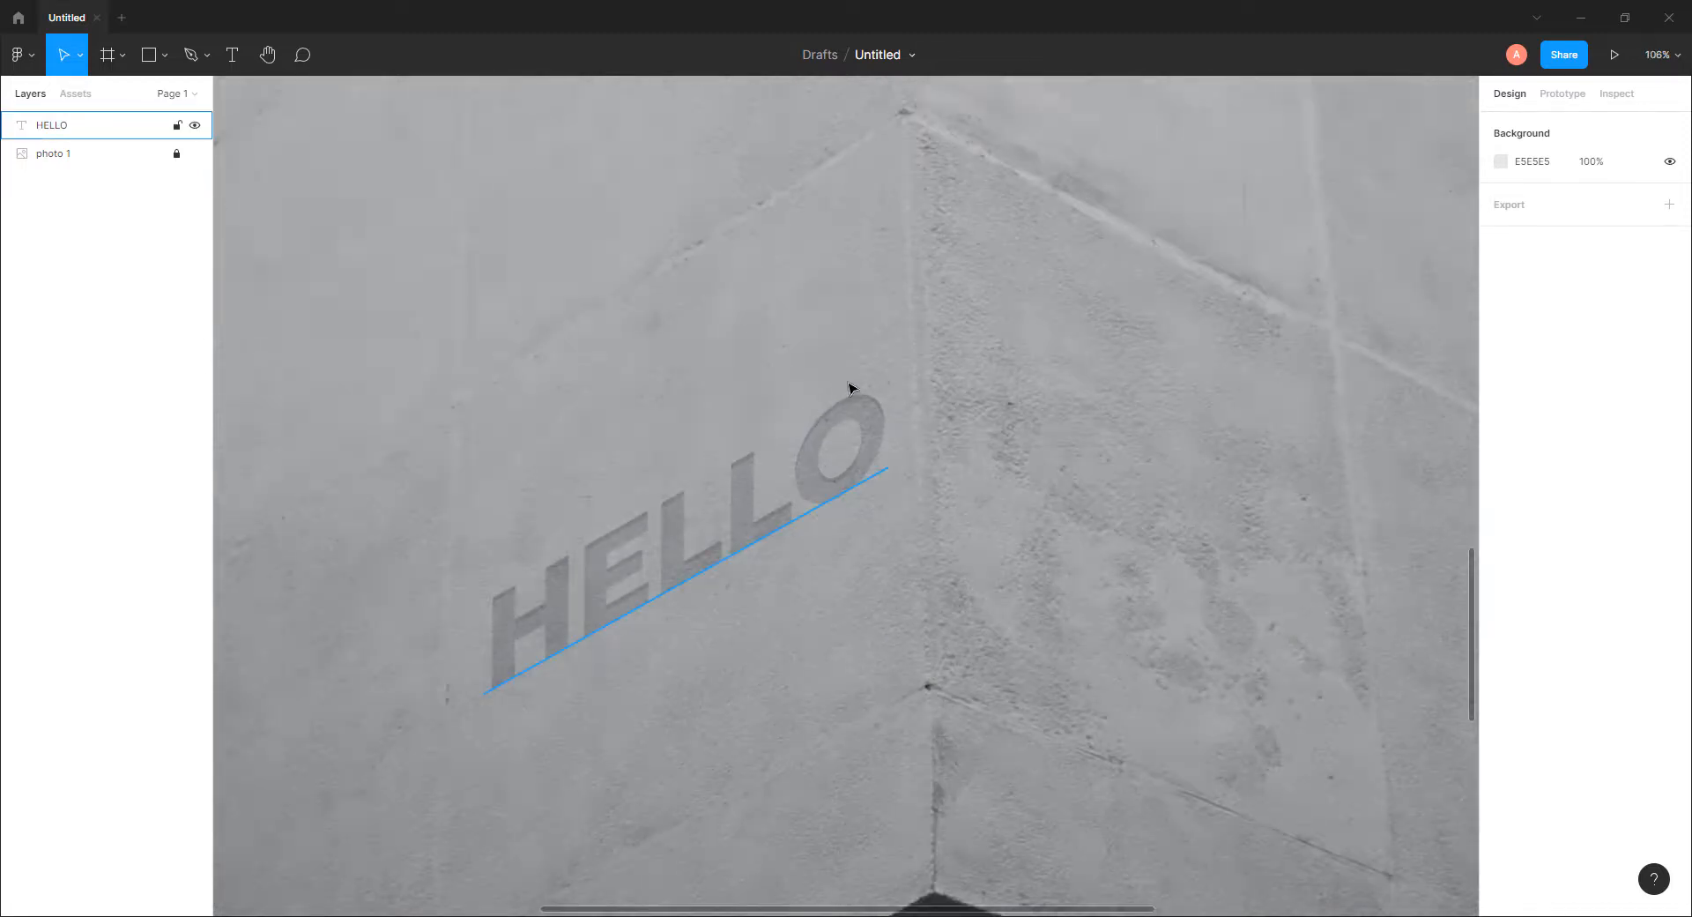
click(820, 452)
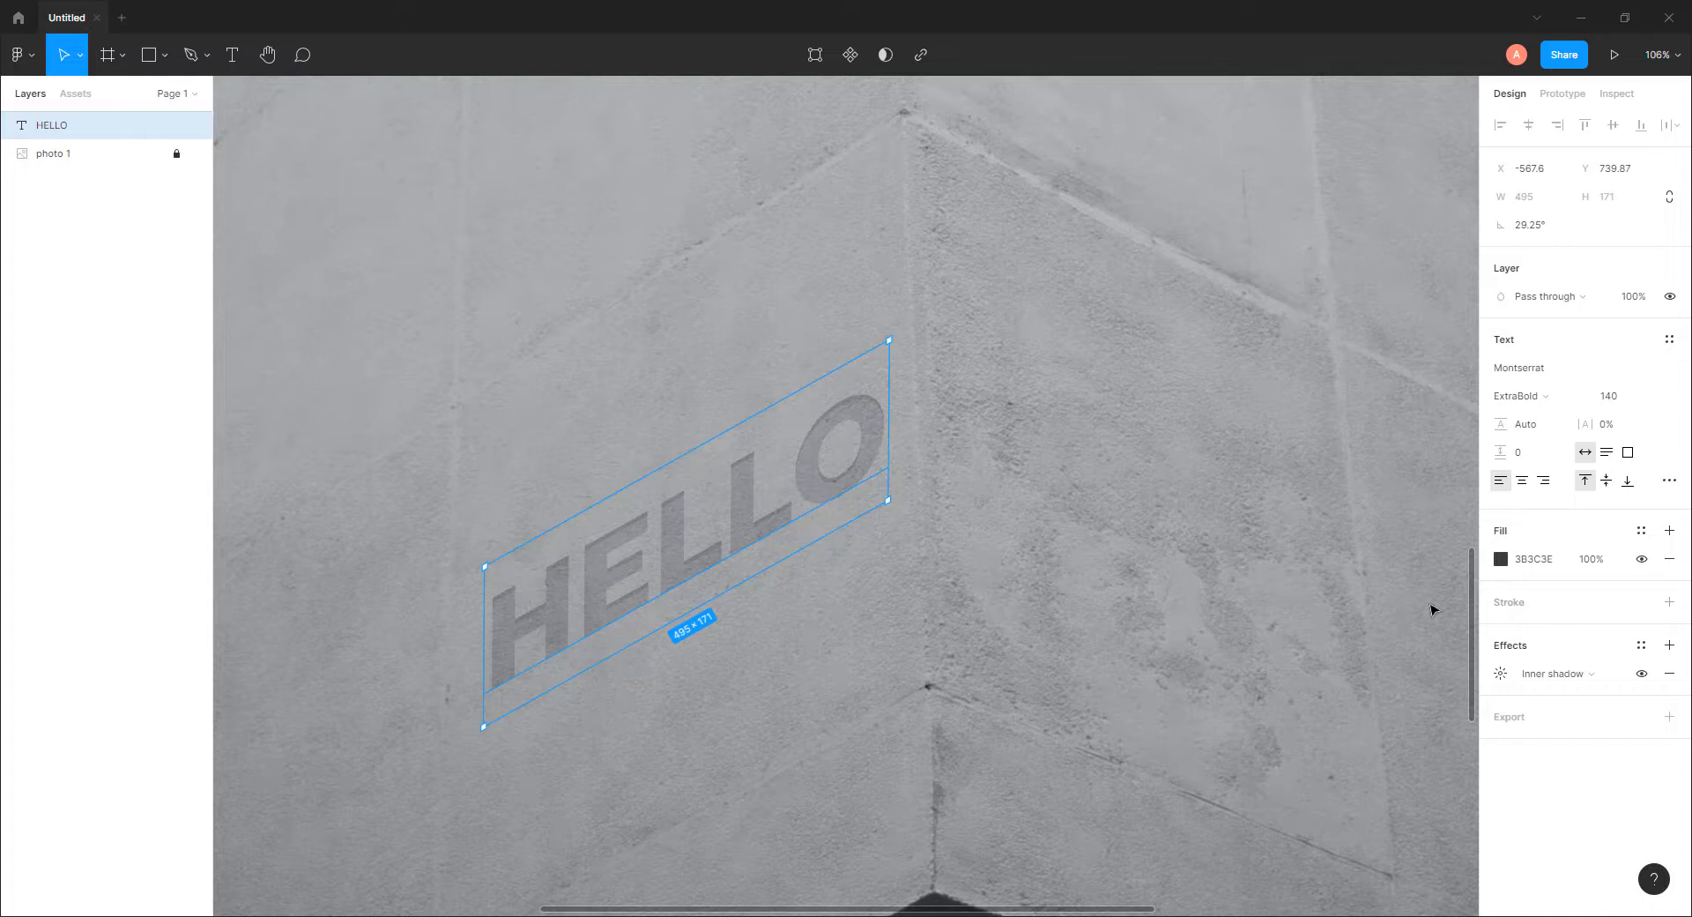
click(1518, 605)
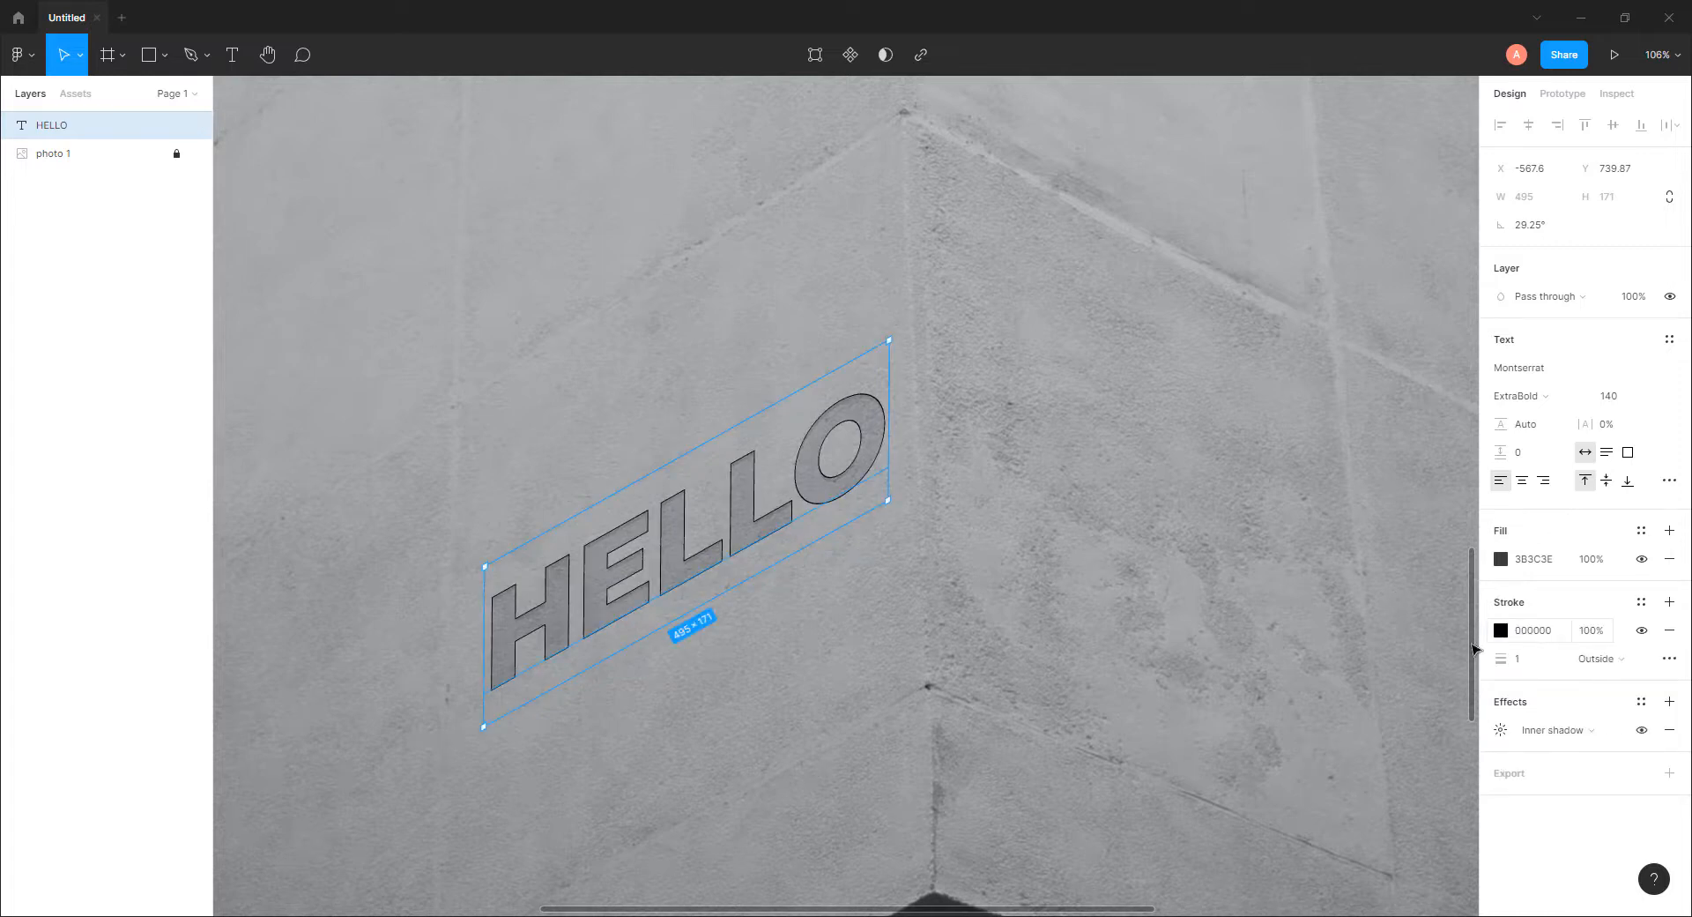
click(1543, 630)
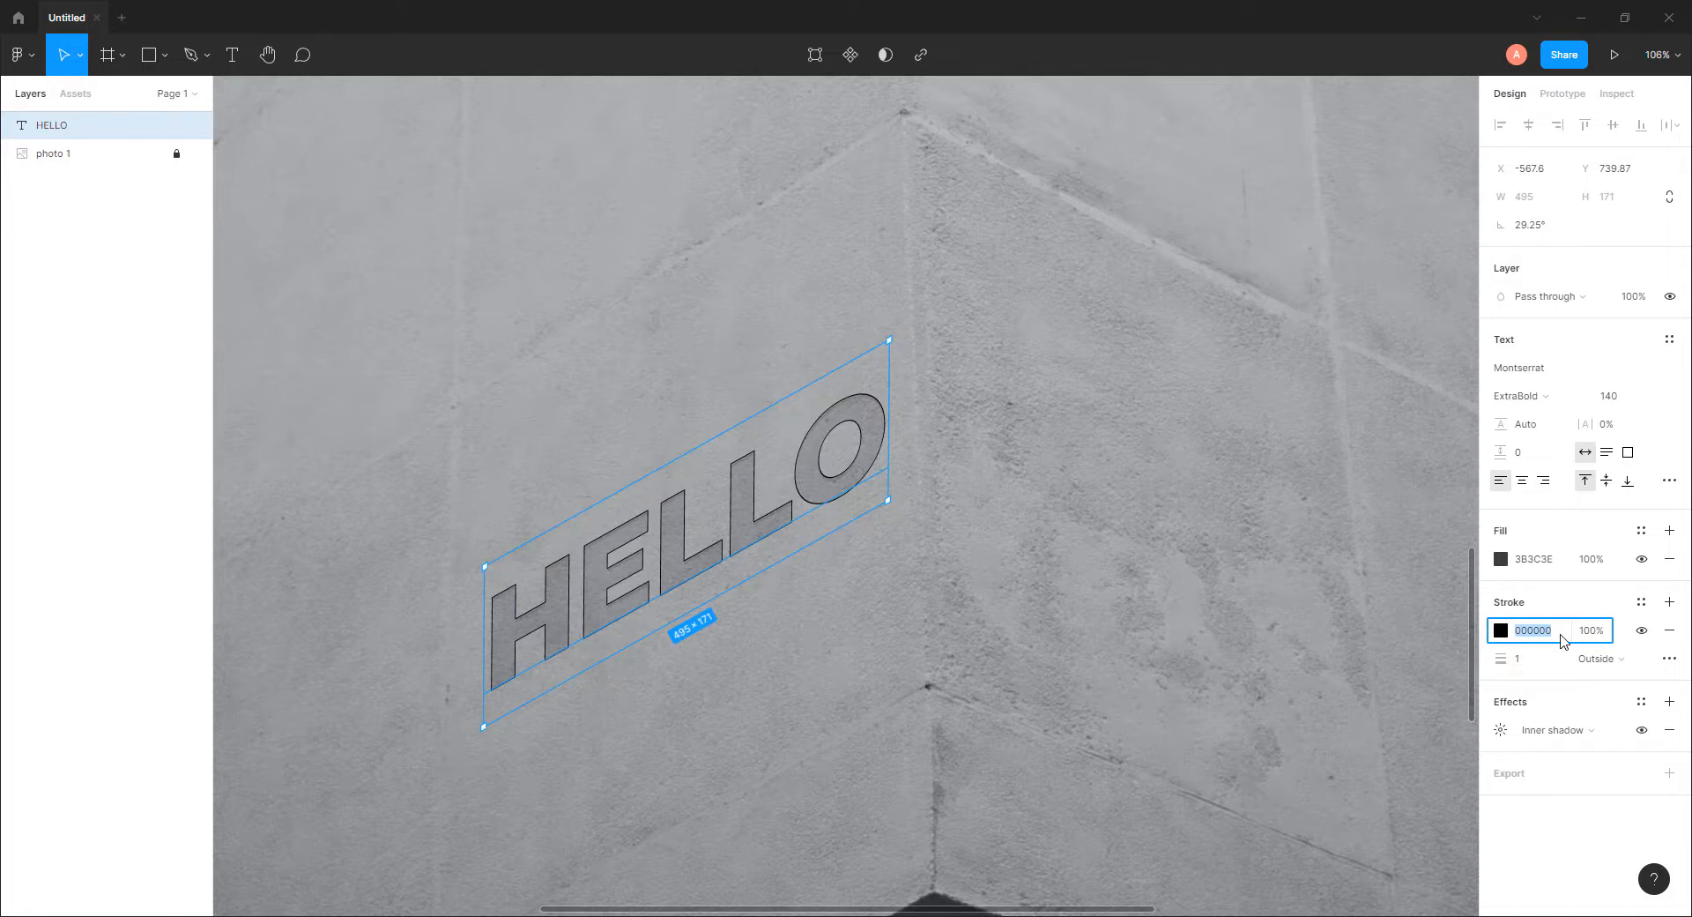
text(7E7E7E)
key(Return)
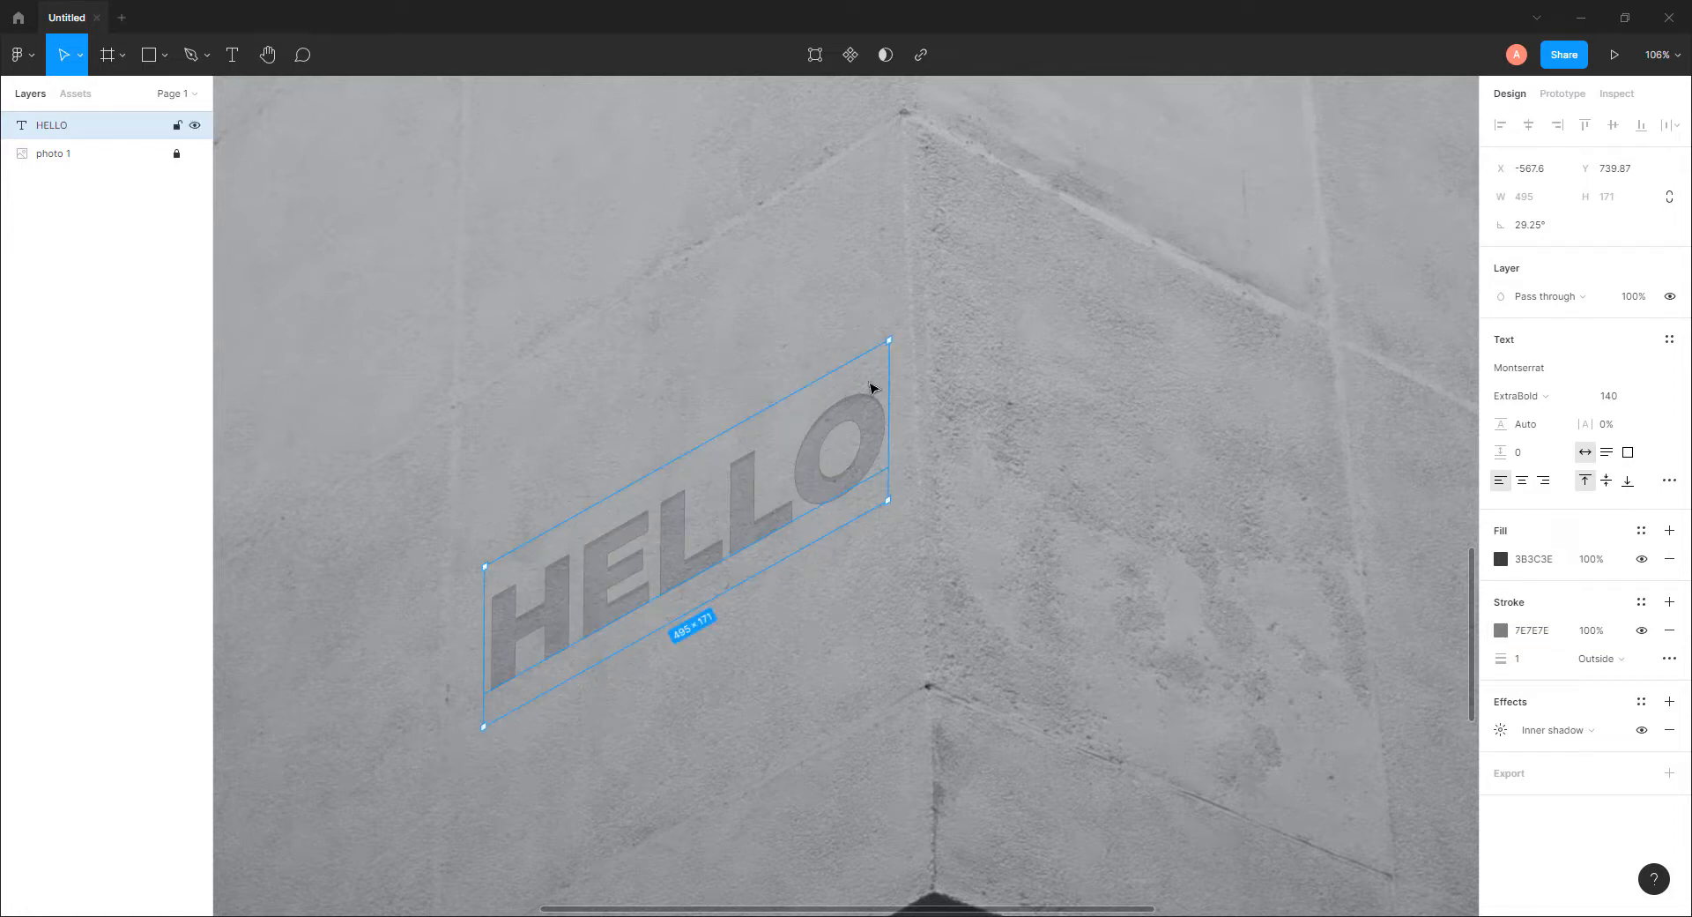
click(978, 496)
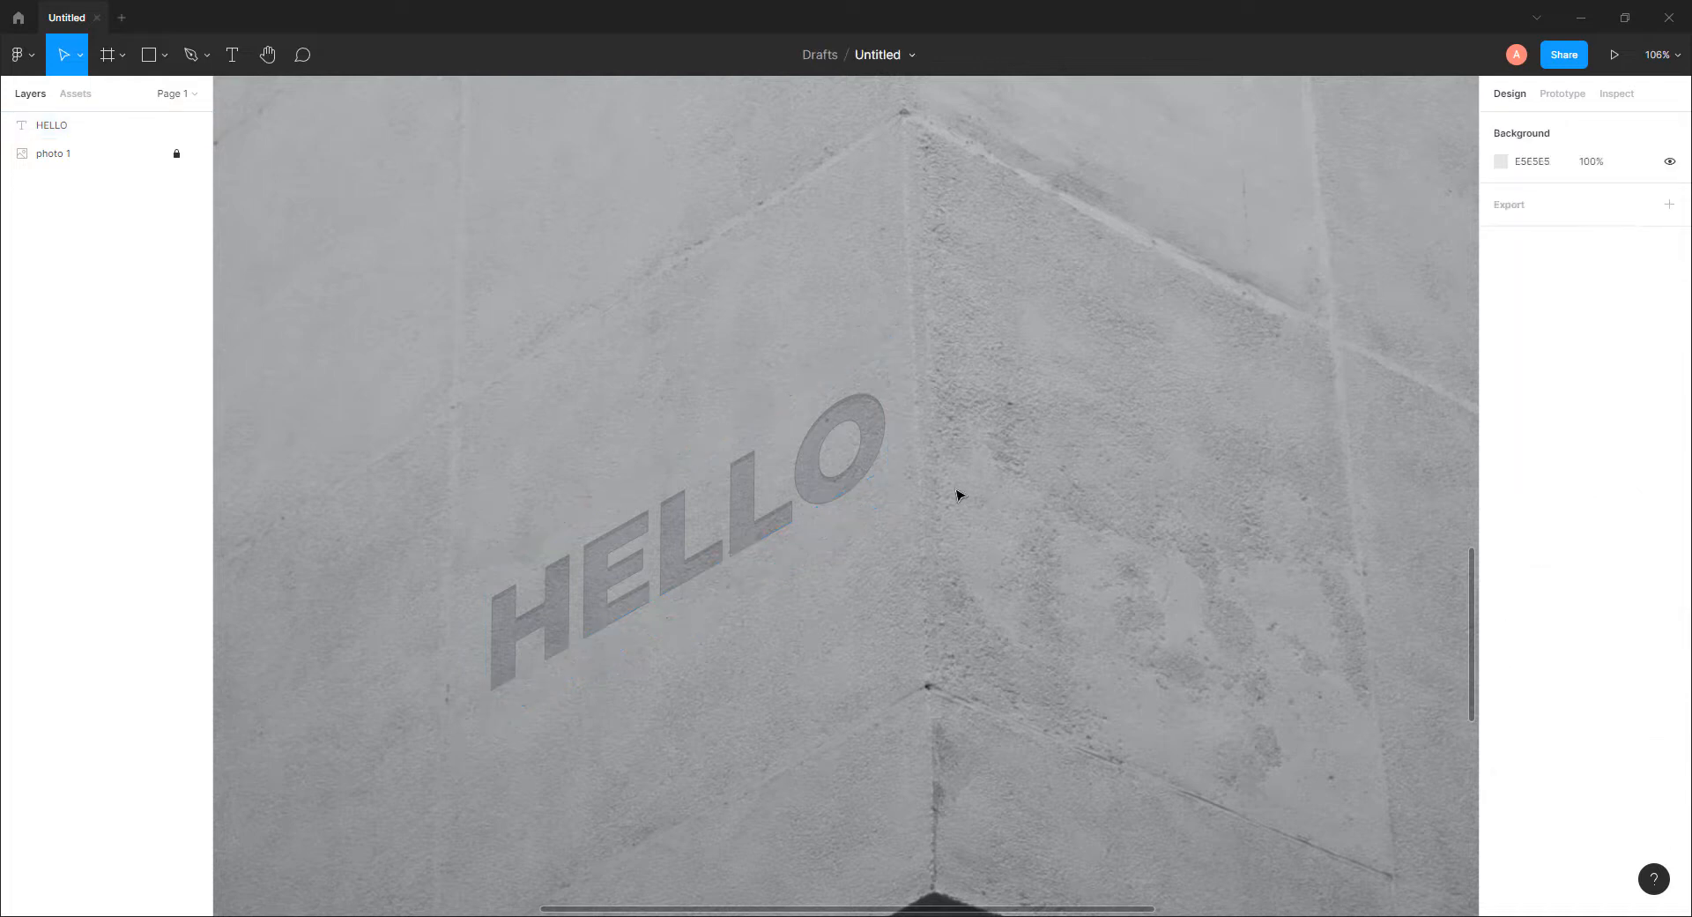
Change the blend mode of the HELLO text's 7E7E7E stroke so it mixes with the wall texture
click(855, 478)
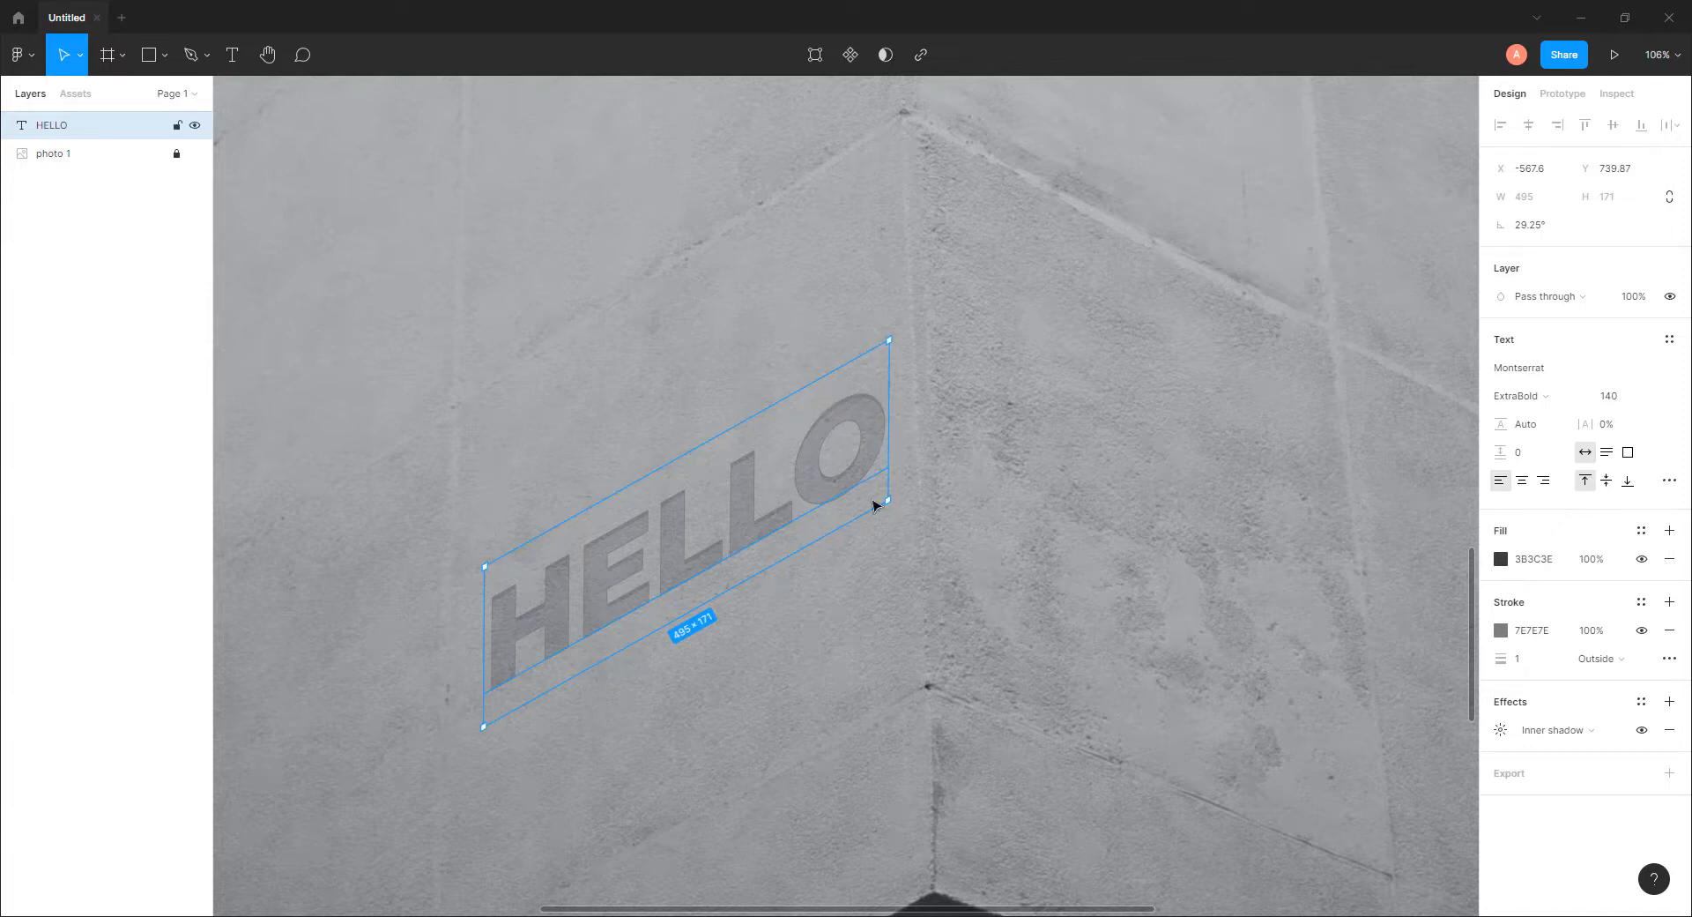
scroll(828, 495, up, 5)
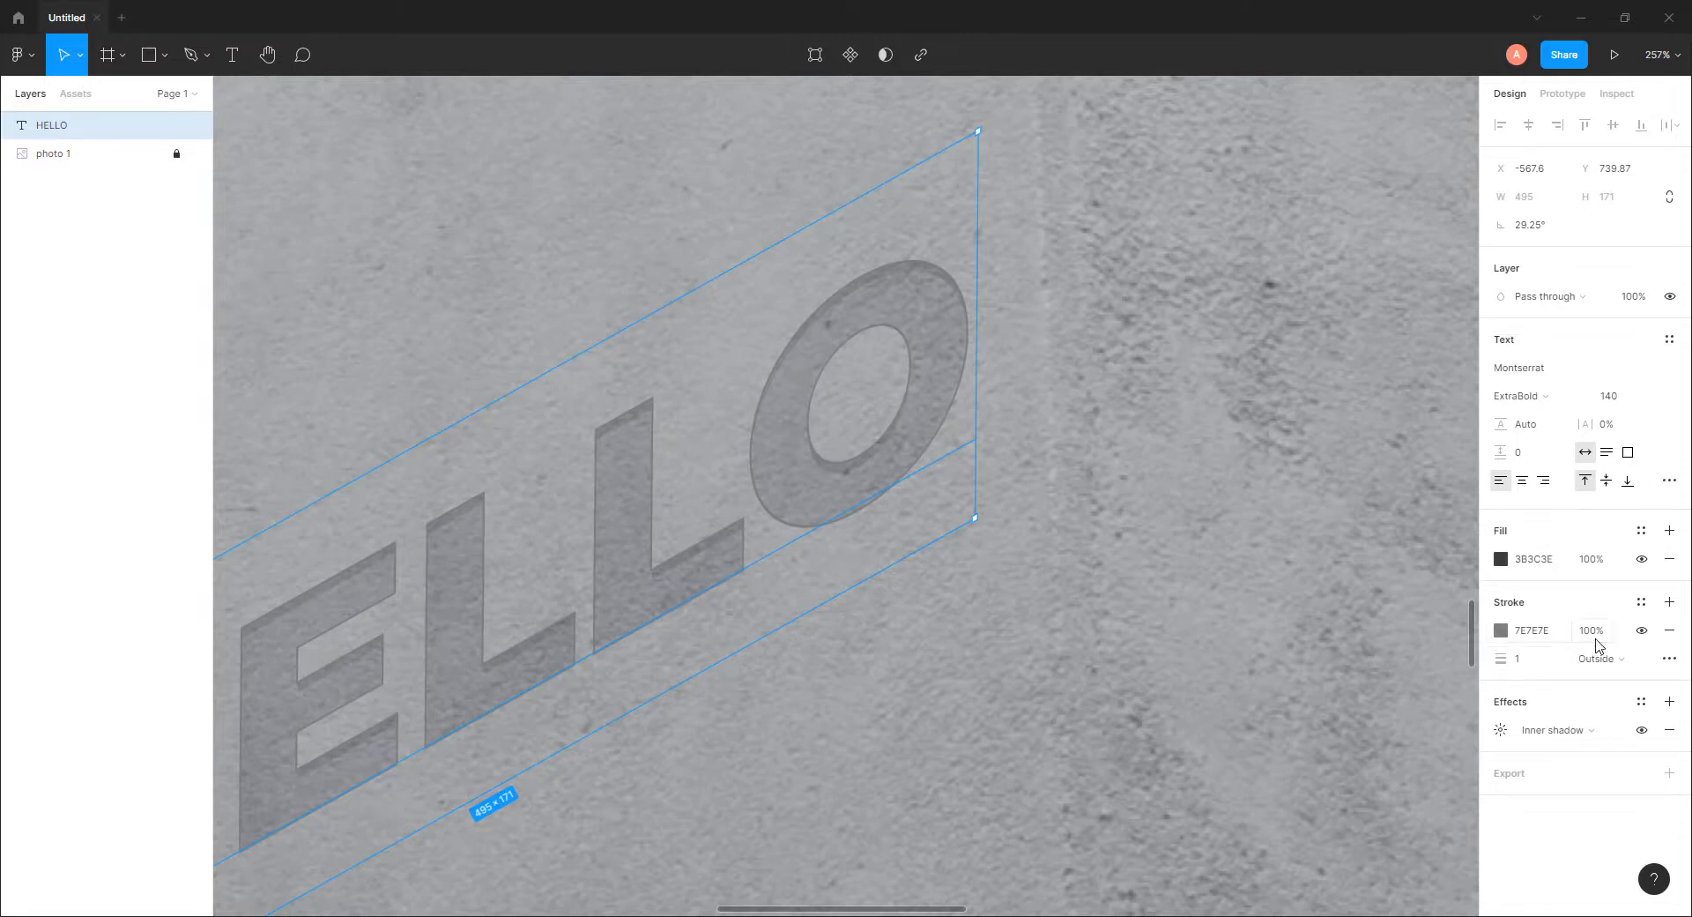
click(1503, 634)
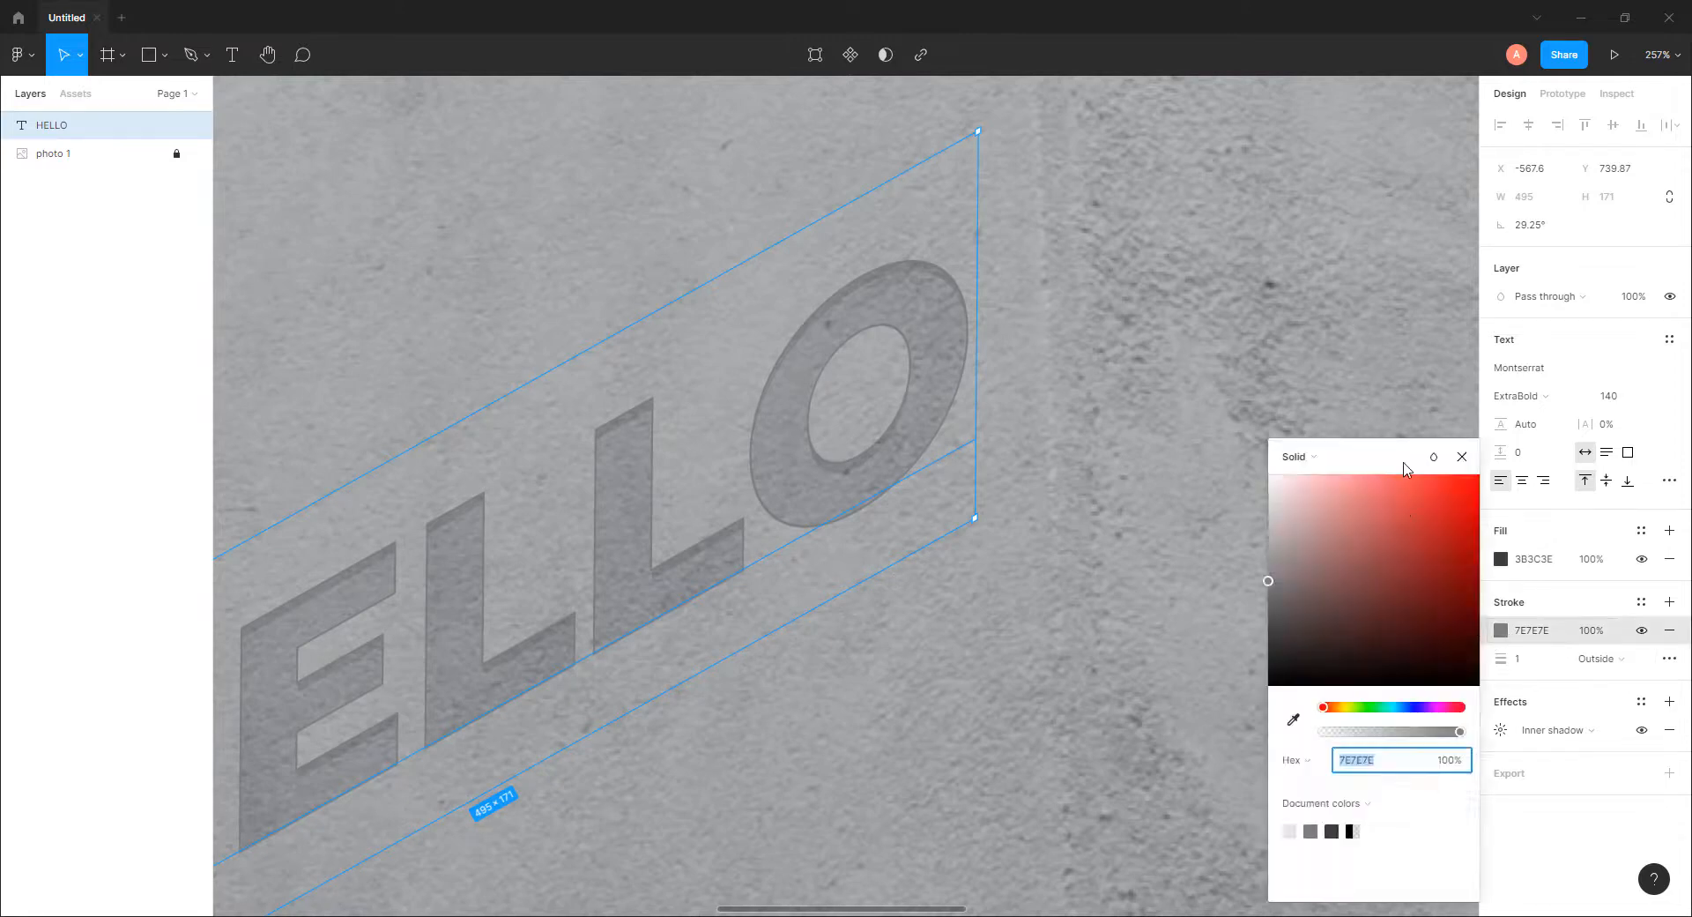
click(1435, 457)
click(1458, 672)
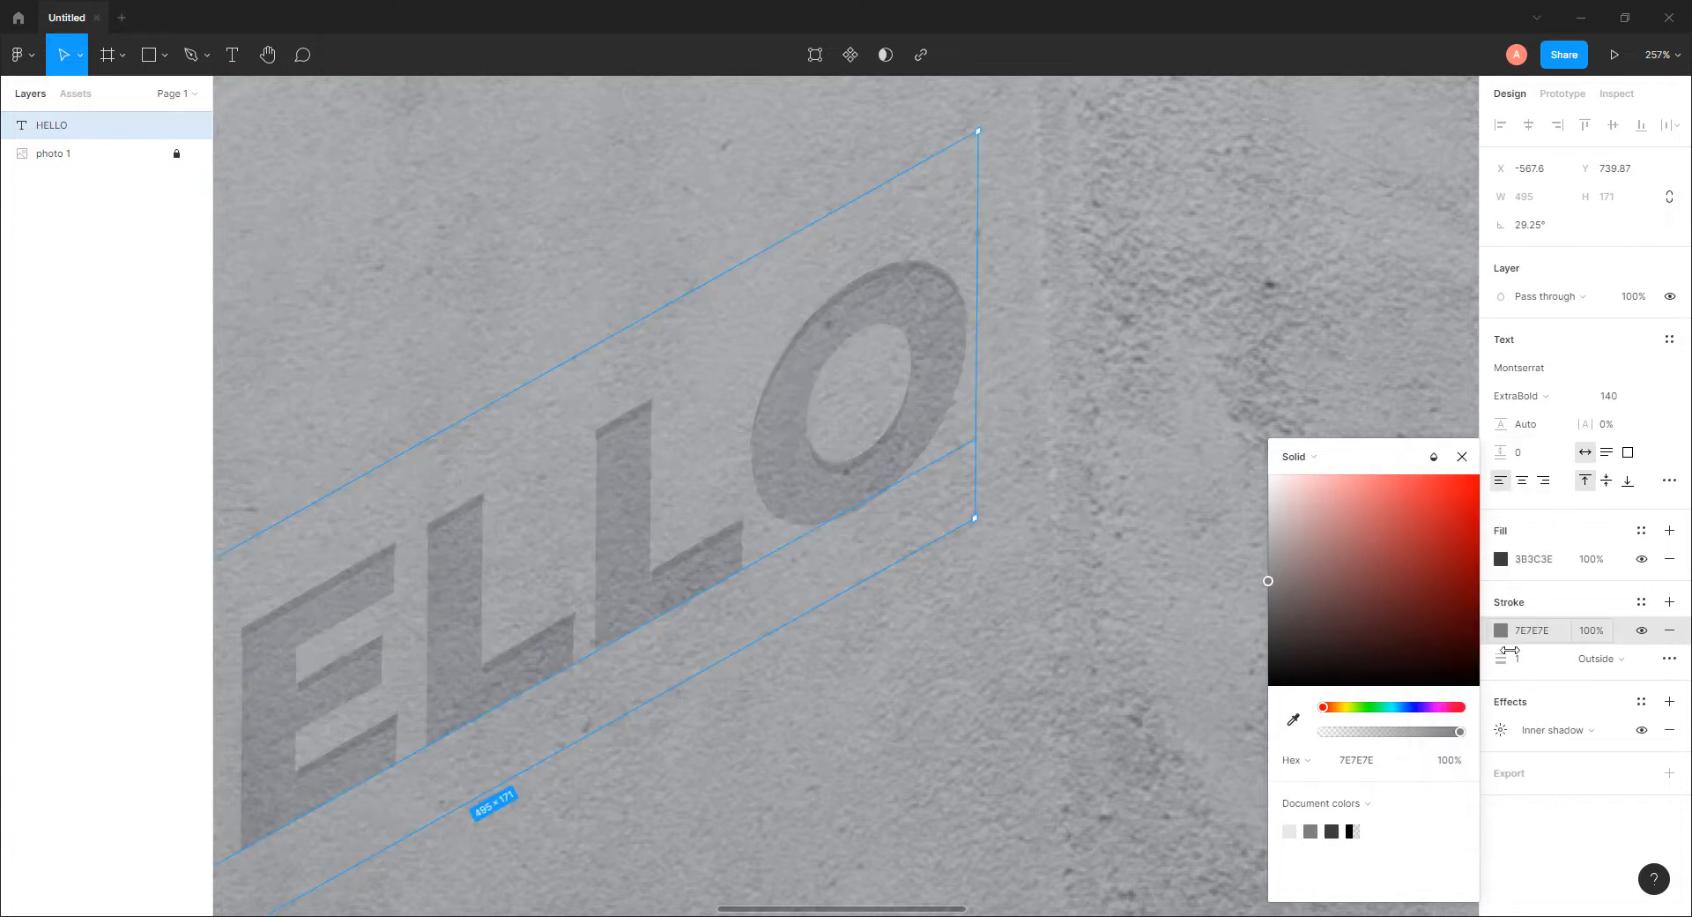
Switch the HELLO text's stroke style to Dash and shorten the dash length
click(1669, 658)
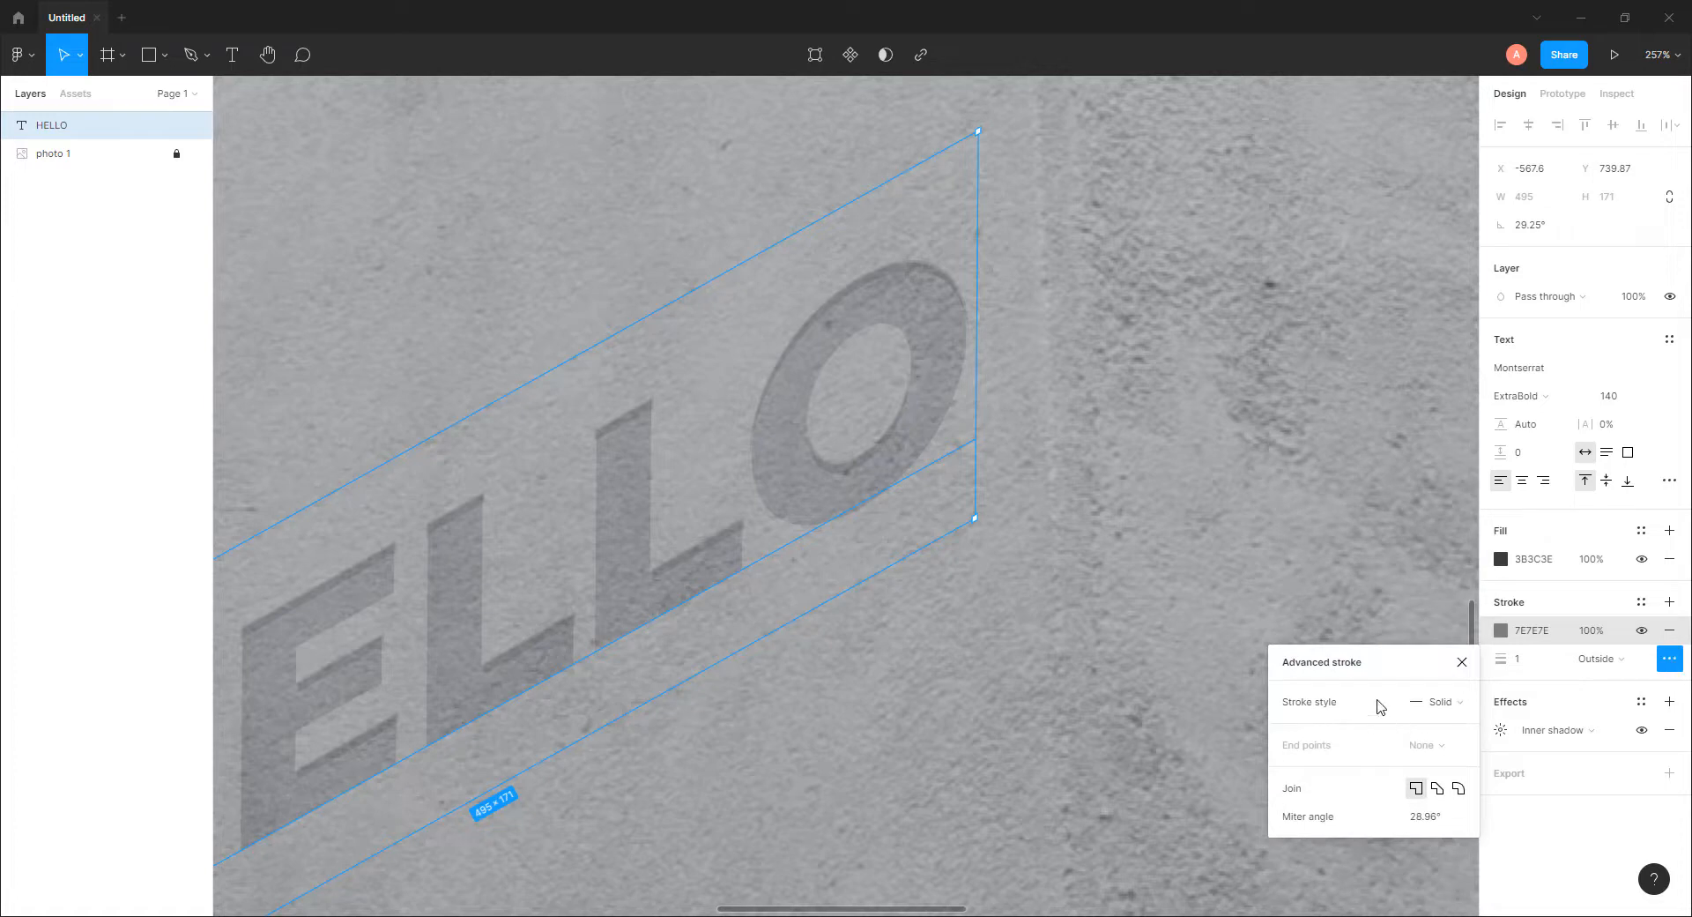
click(1444, 702)
click(1466, 722)
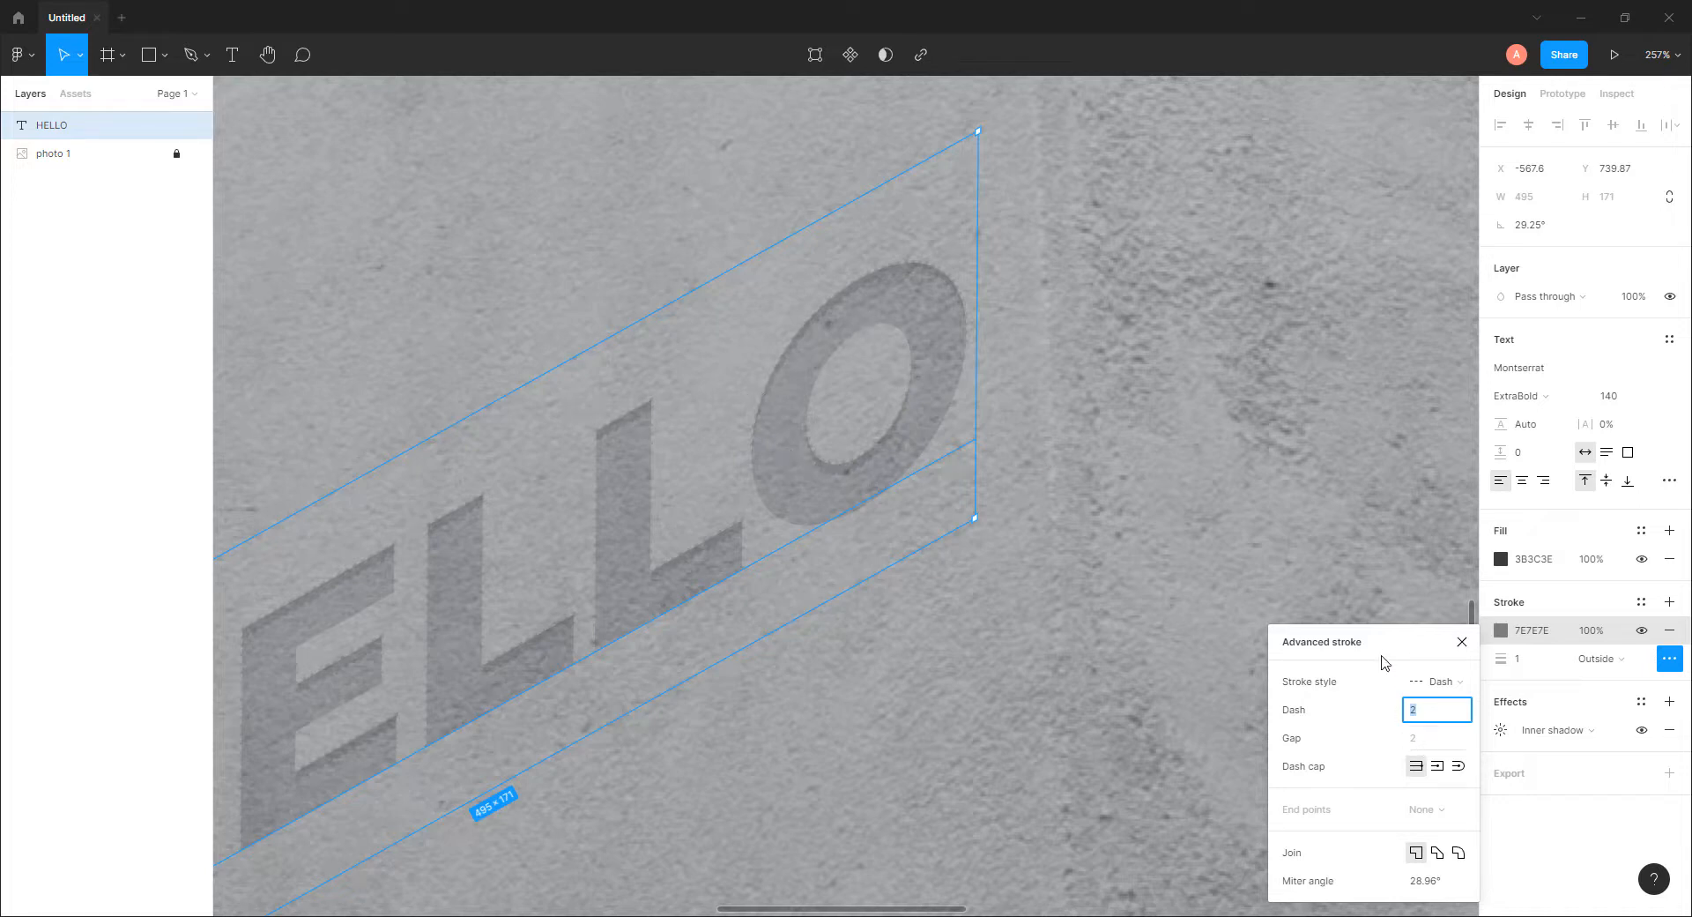
drag(1381, 643, 1177, 352)
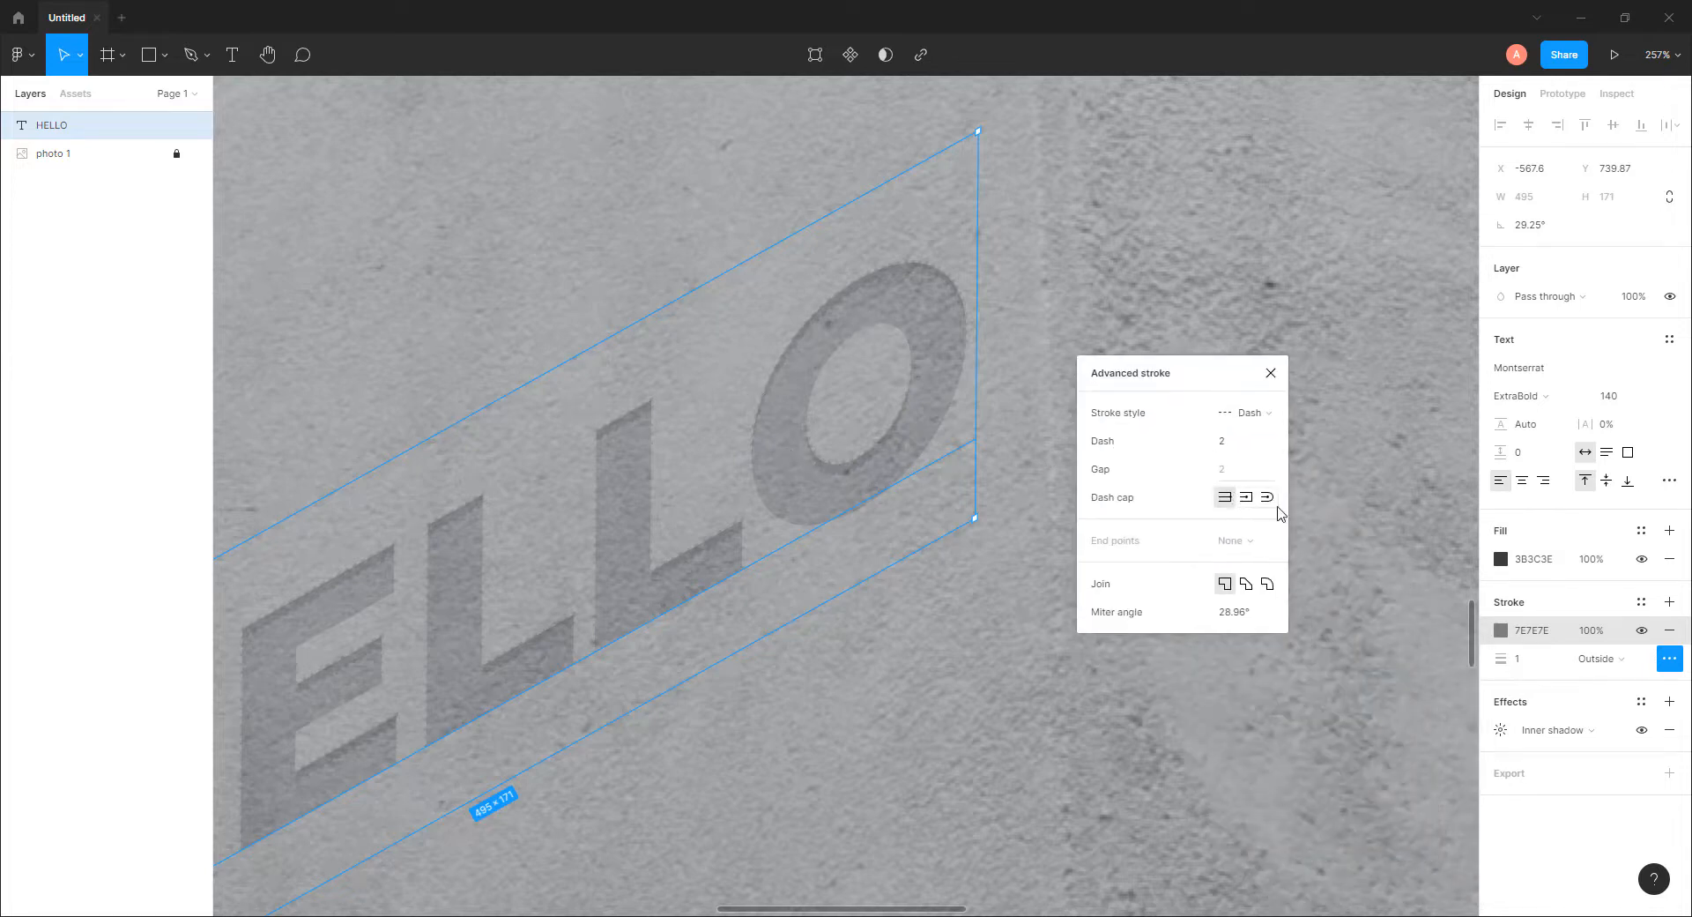
click(1240, 445)
key(Up)
key(Down)
key(Down)
key(Down)
key(Down)
Increase the gap between the stroke's dashes, give them round caps, and deselect the HELLO text
click(1245, 472)
key(Up)
key(Up)
key(Up)
key(Up)
key(Up)
key(Down)
click(1268, 499)
click(1016, 461)
scroll(1016, 461, down, 10)
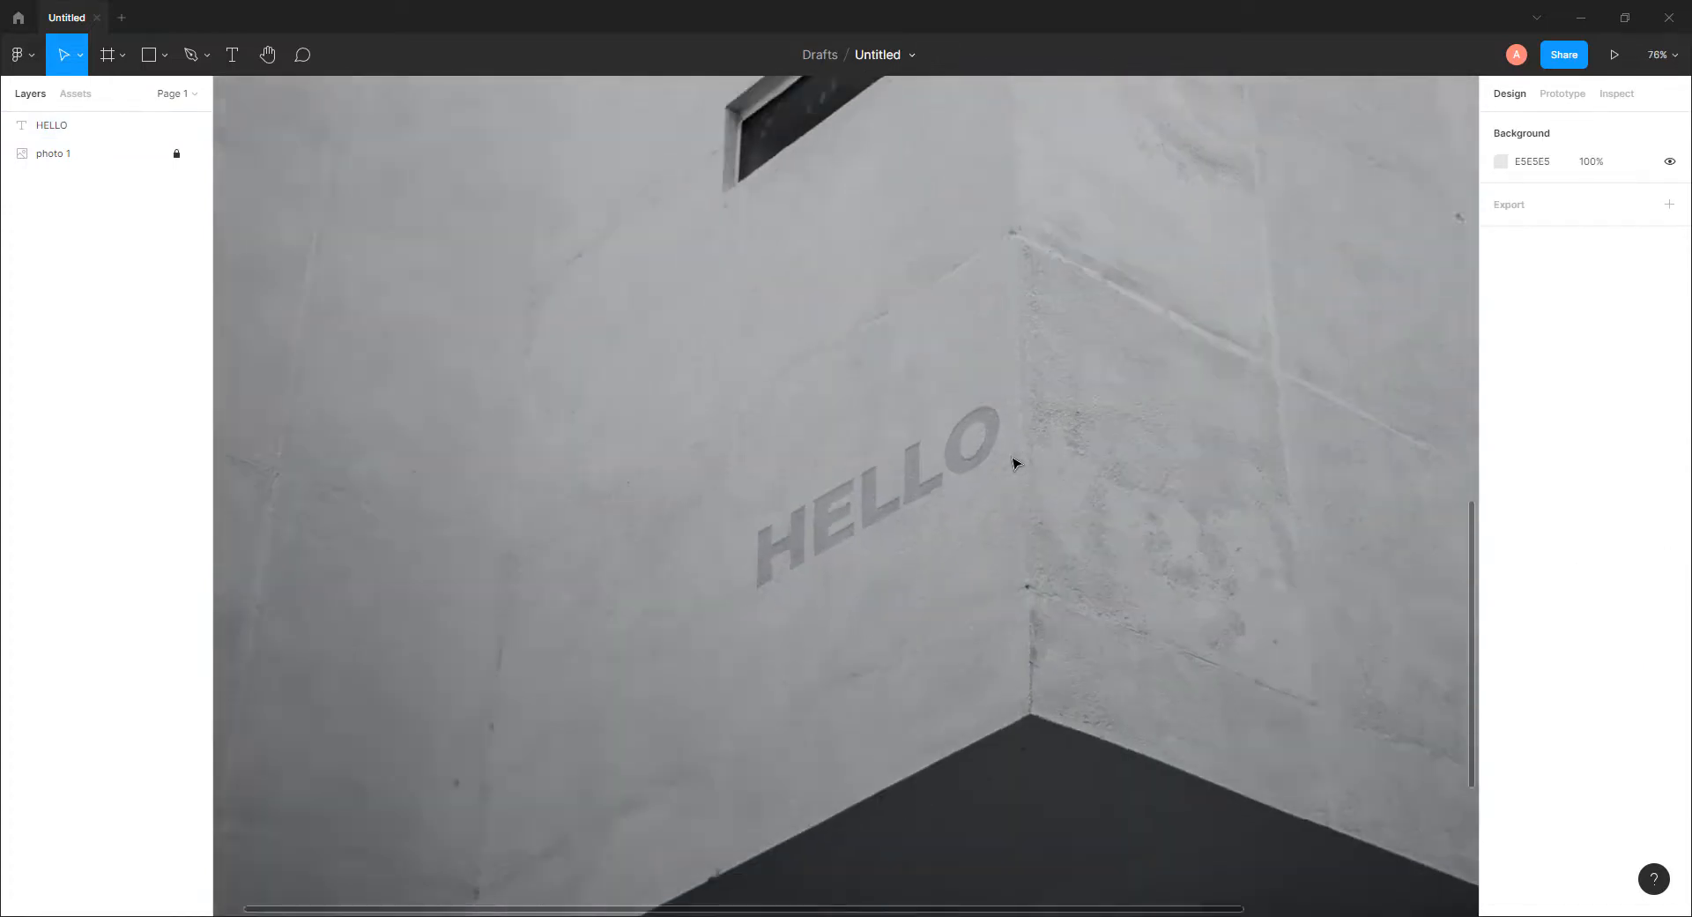
Compare the HELLO text with its stroke hidden and shown, and examine the letter edges up close
drag(1104, 479, 984, 476)
scroll(939, 491, down, 1)
scroll(856, 483, up, 4)
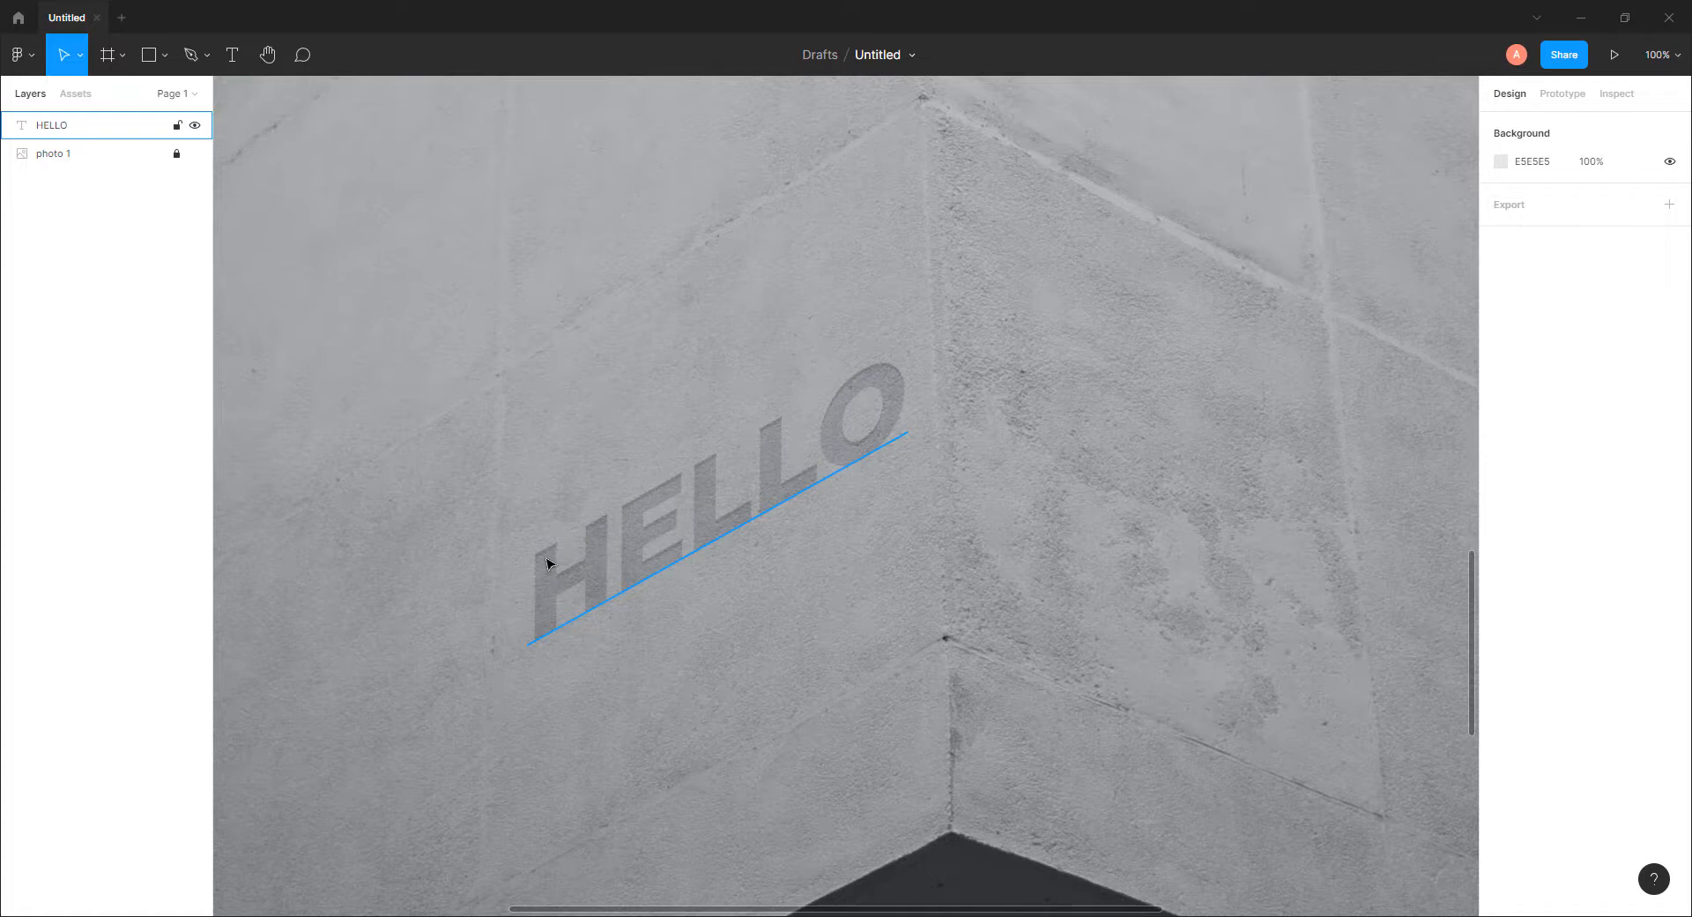
click(828, 431)
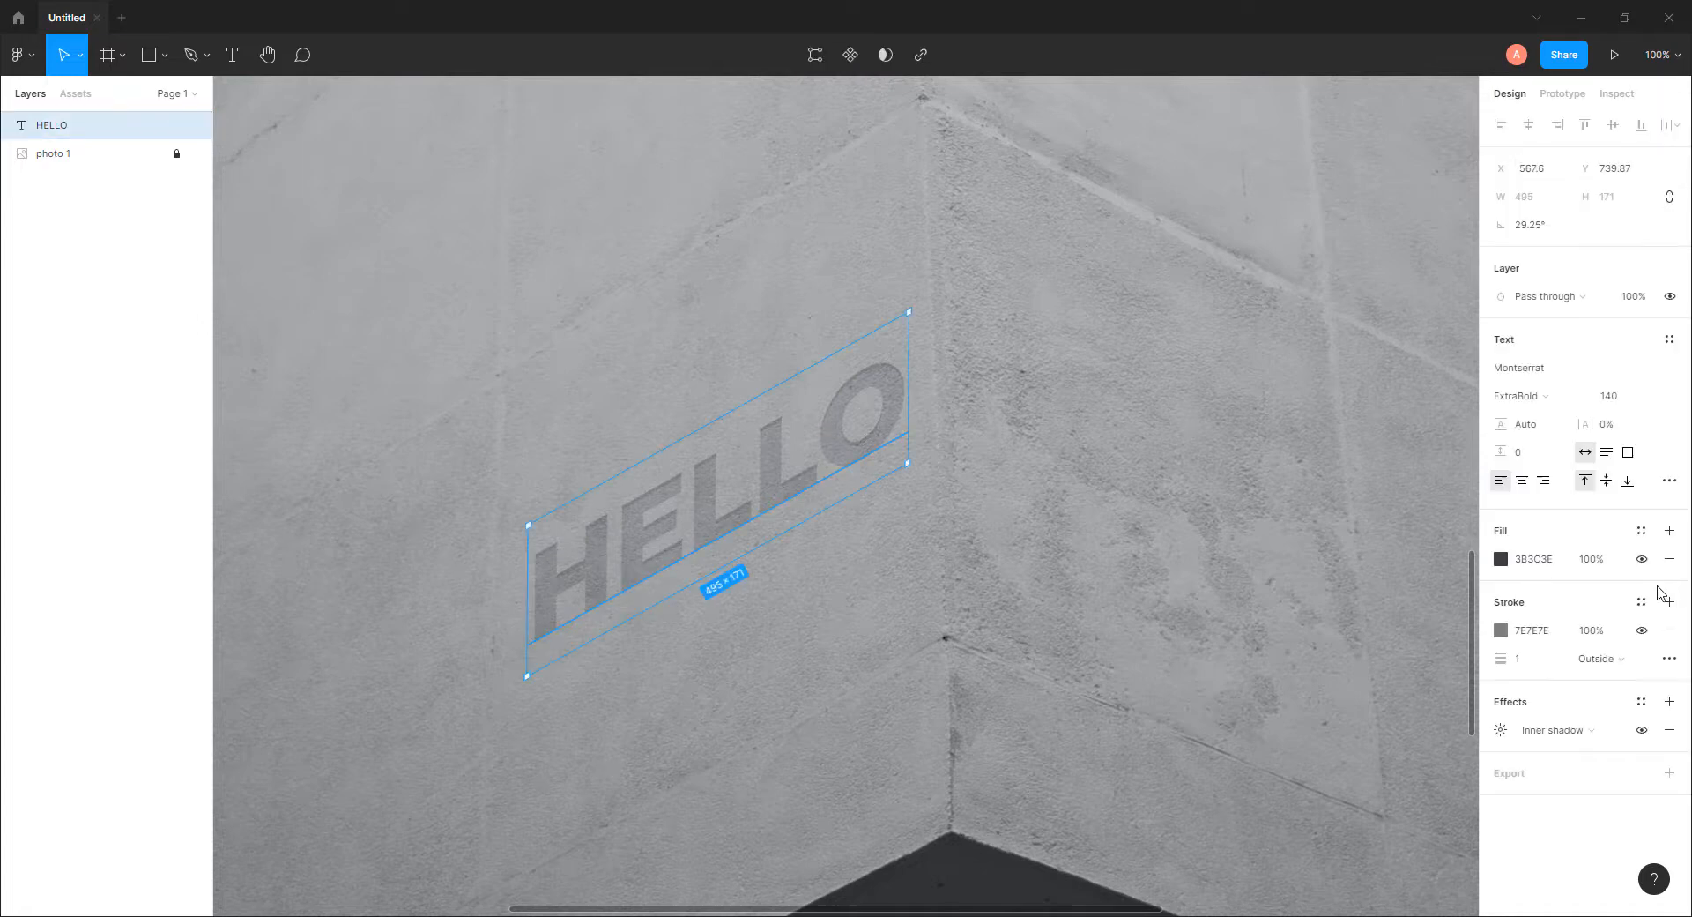
click(1642, 631)
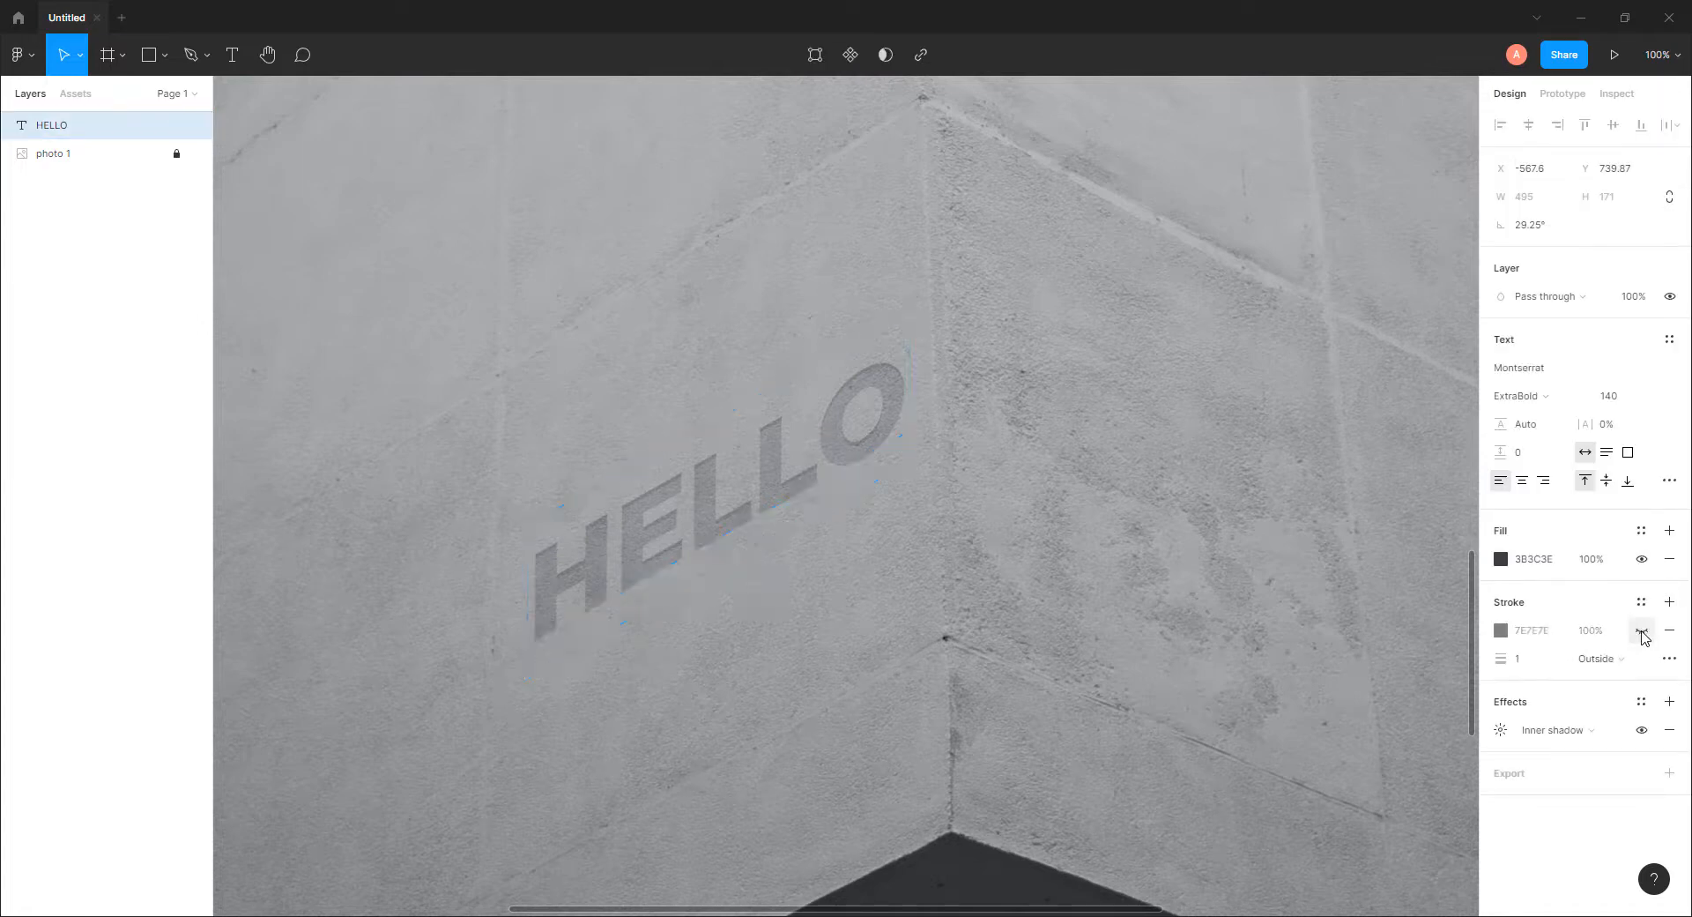
click(1642, 631)
click(1642, 631)
click(1641, 631)
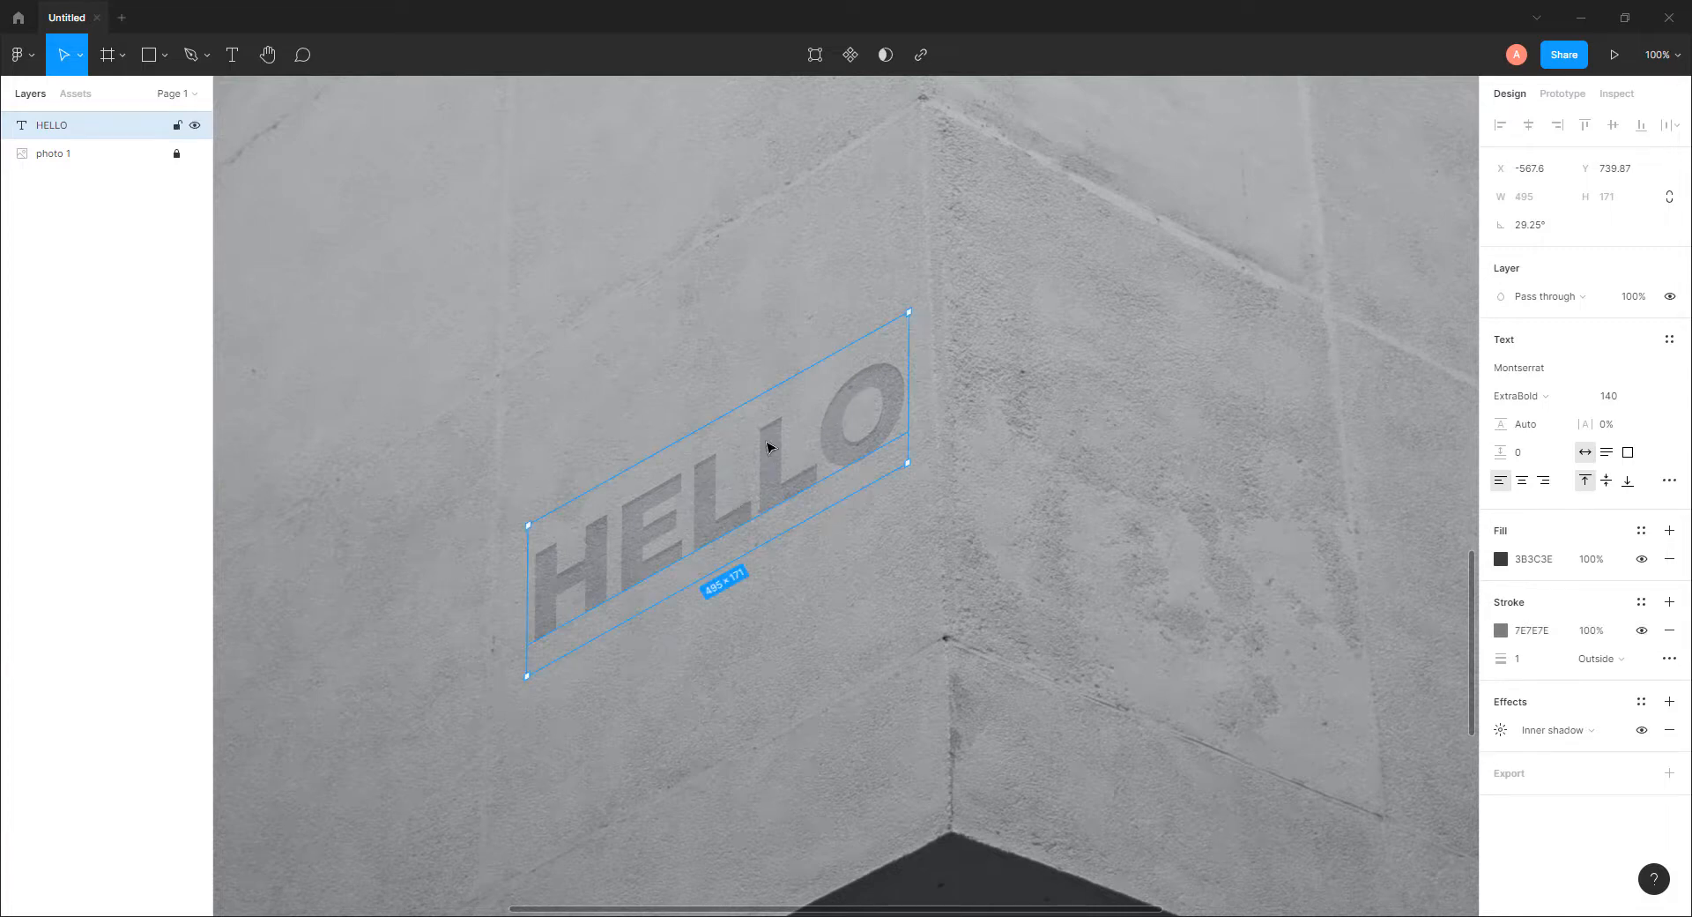
ctrl+scroll(767, 447, up, 5)
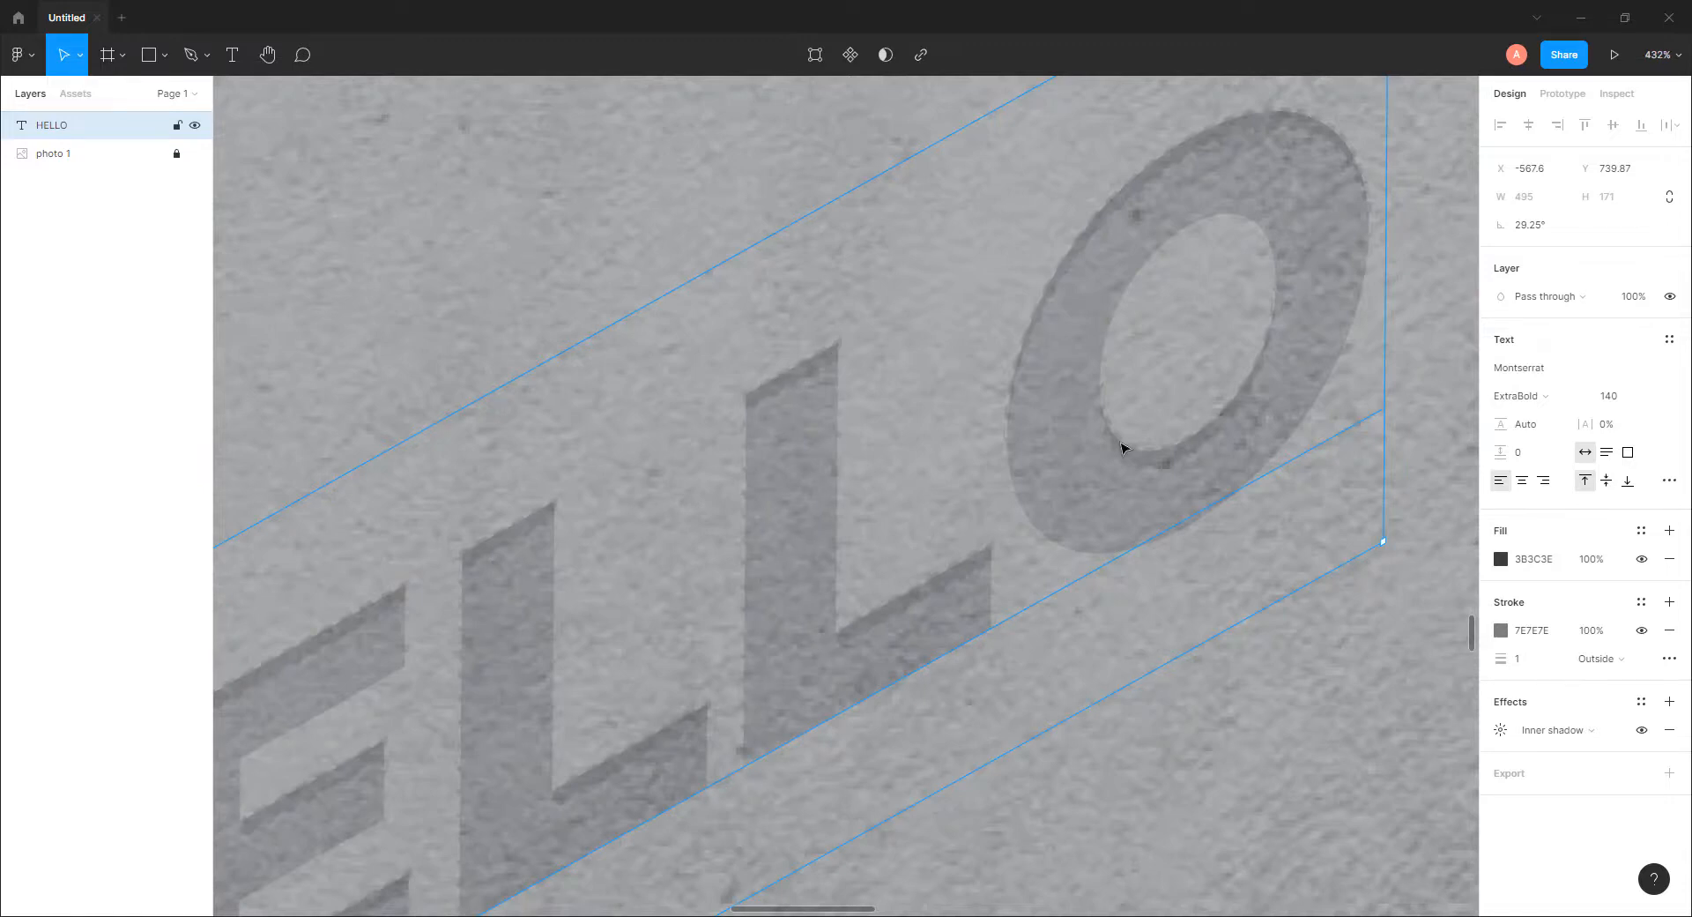
ctrl+scroll(1124, 446, down, 10)
drag(1145, 495, 959, 510)
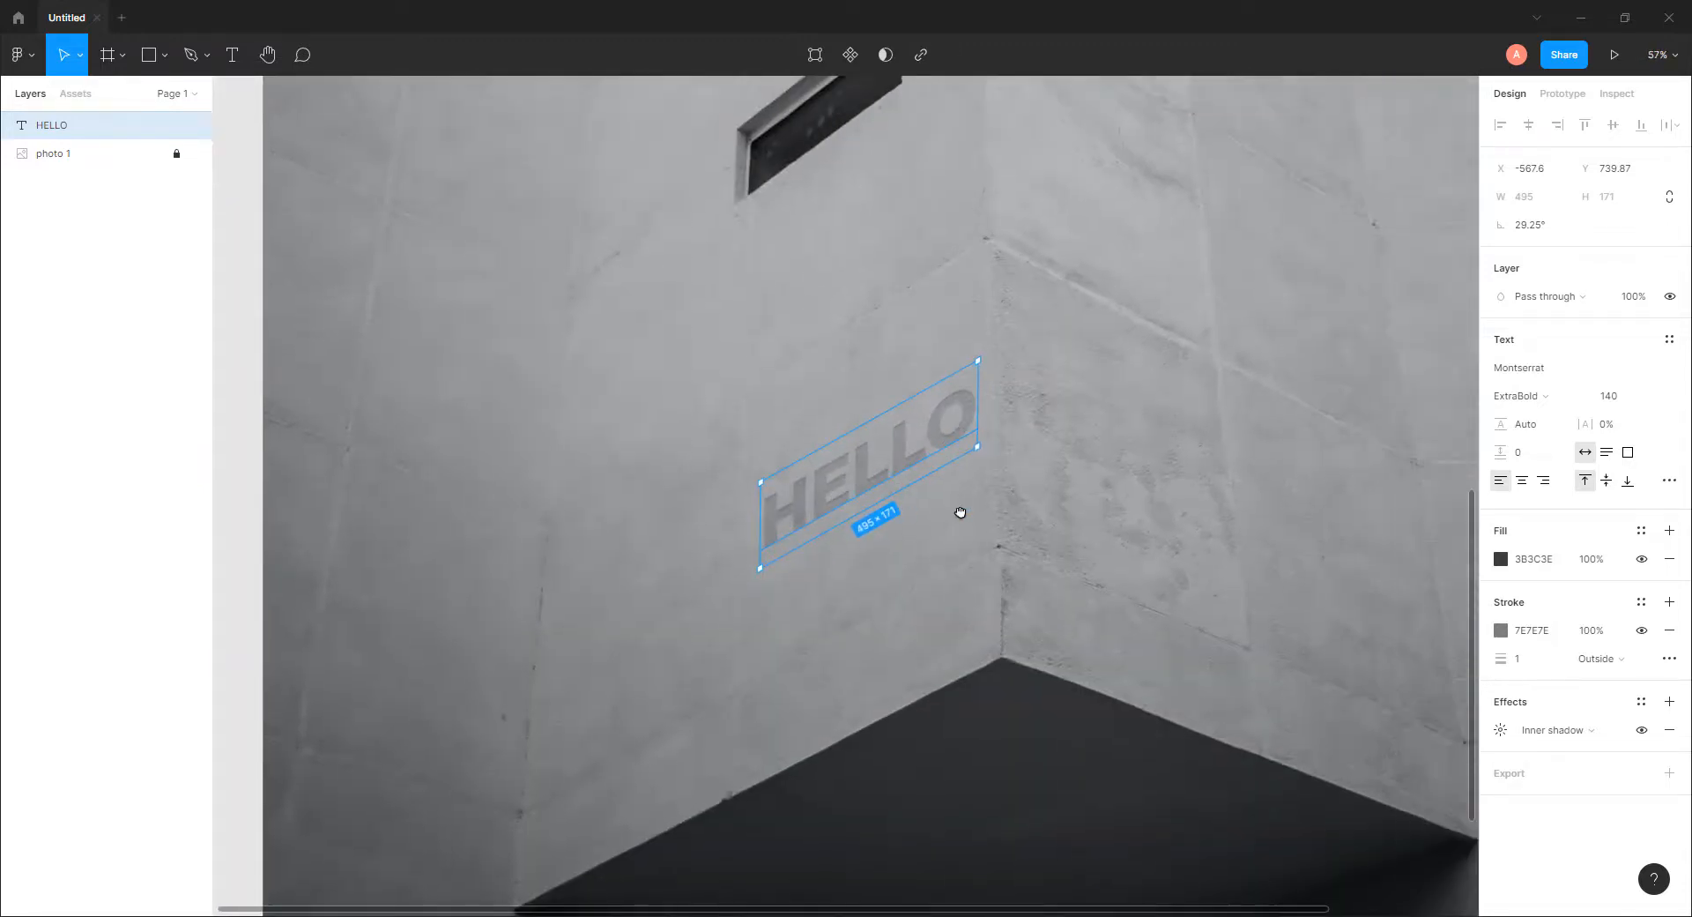
click(959, 516)
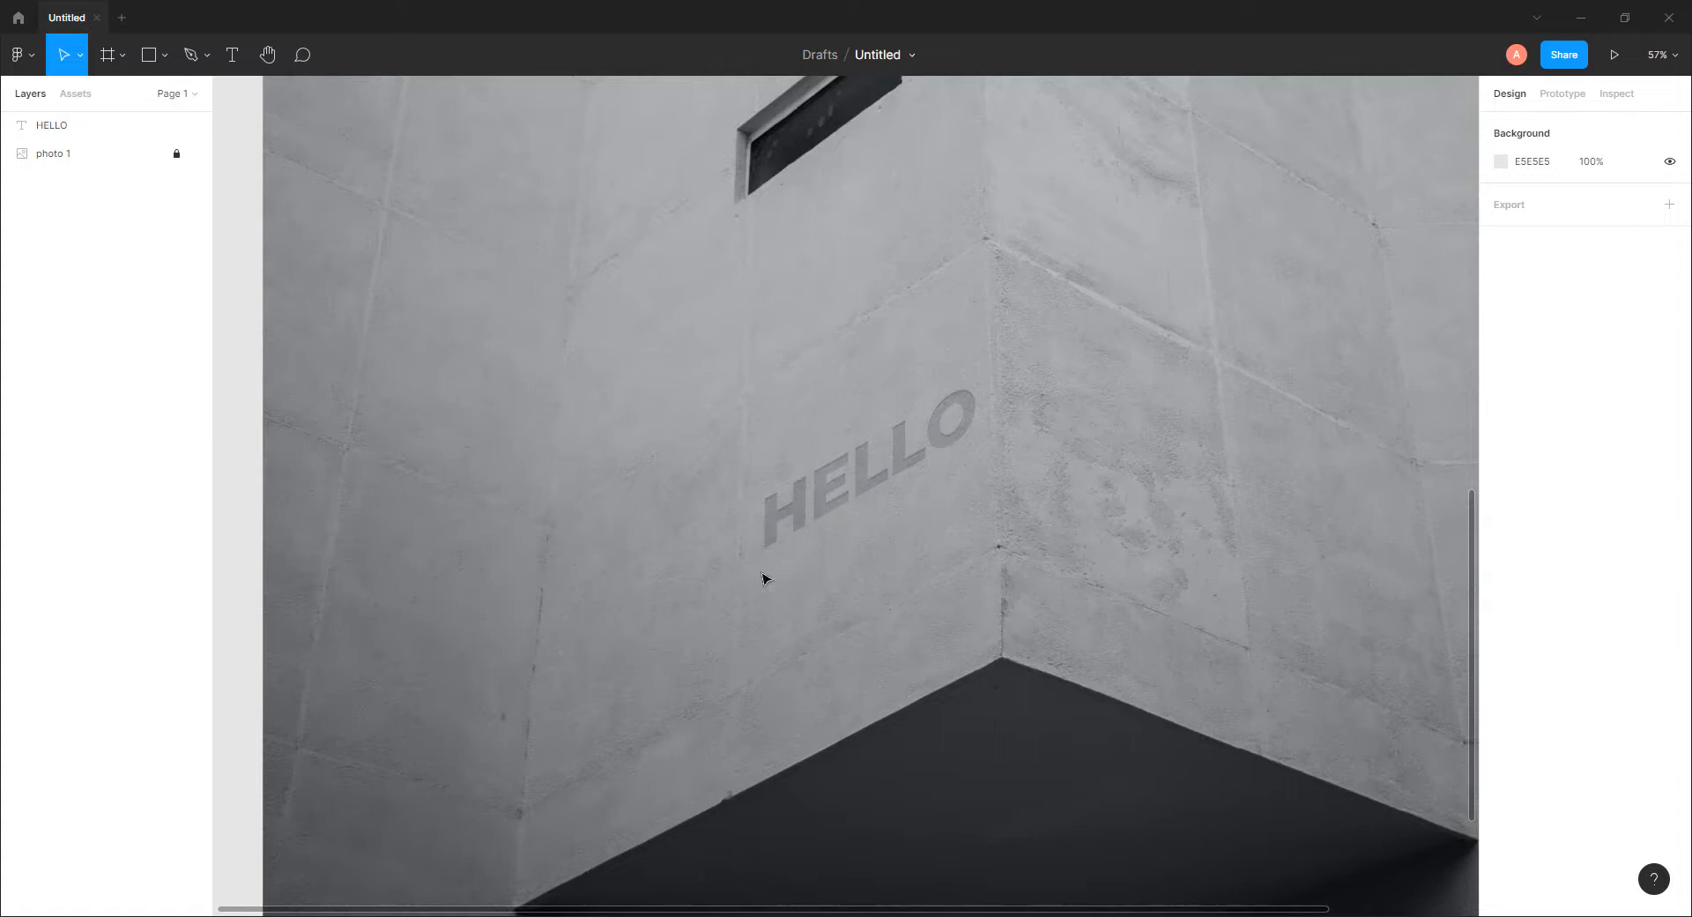
Check the stroke's effect on the HELLO text again against the wider building view
click(956, 441)
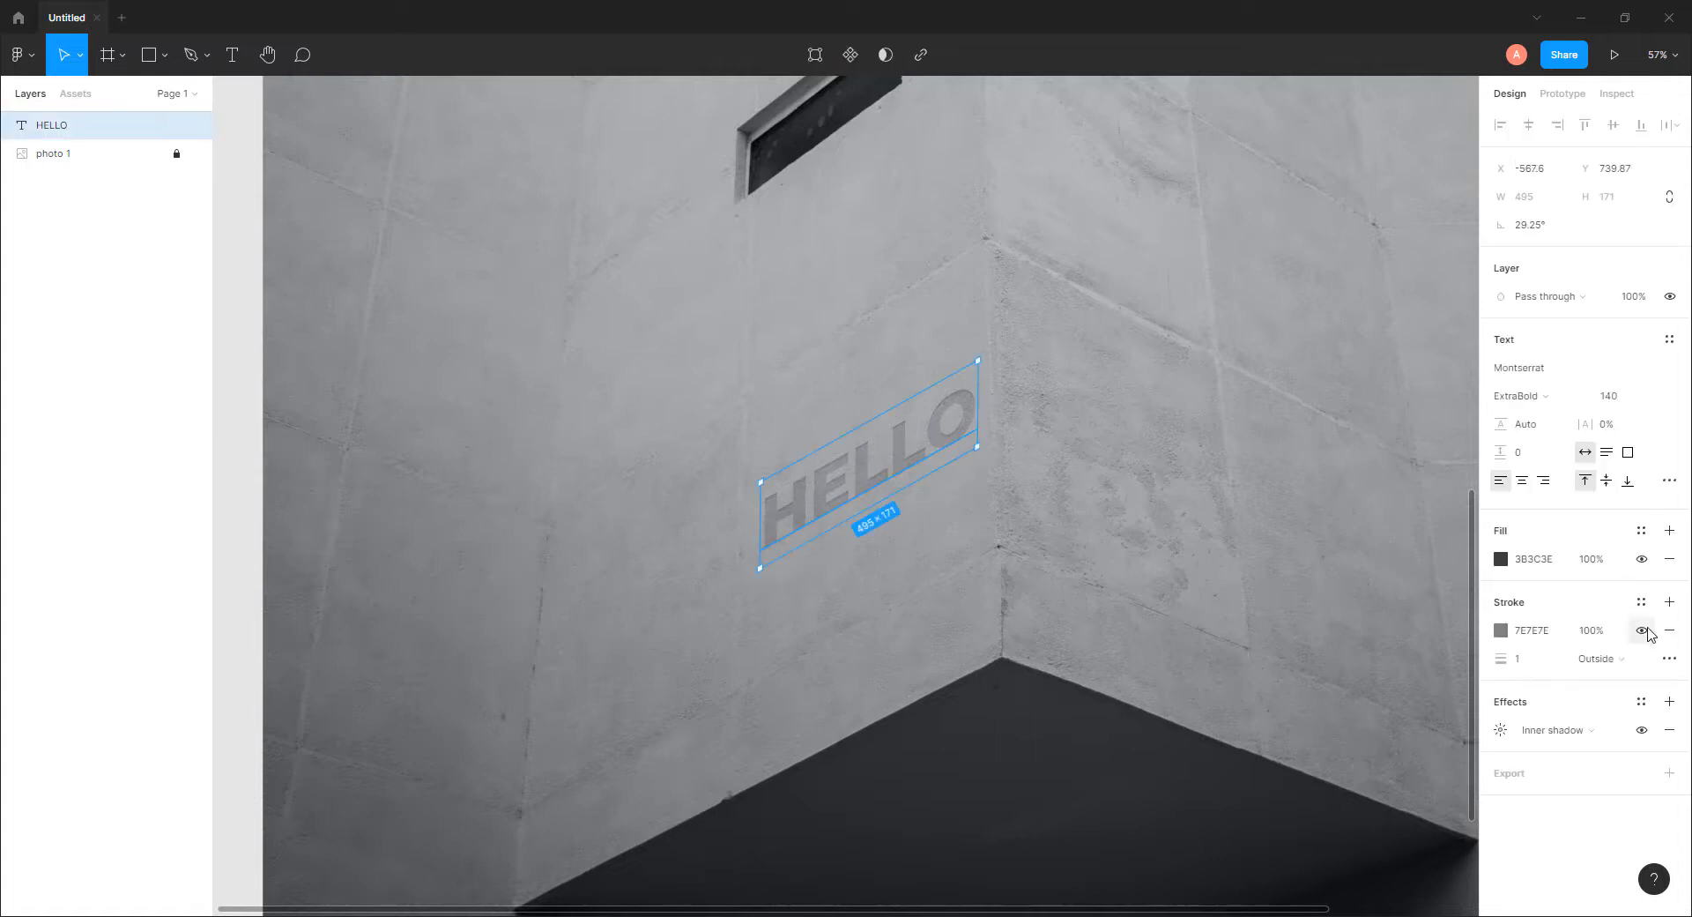
click(1643, 630)
click(1643, 630)
click(1642, 630)
click(1642, 630)
click(1252, 557)
scroll(1243, 557, down, 3)
drag(1208, 555, 1081, 563)
scroll(929, 546, up, 4)
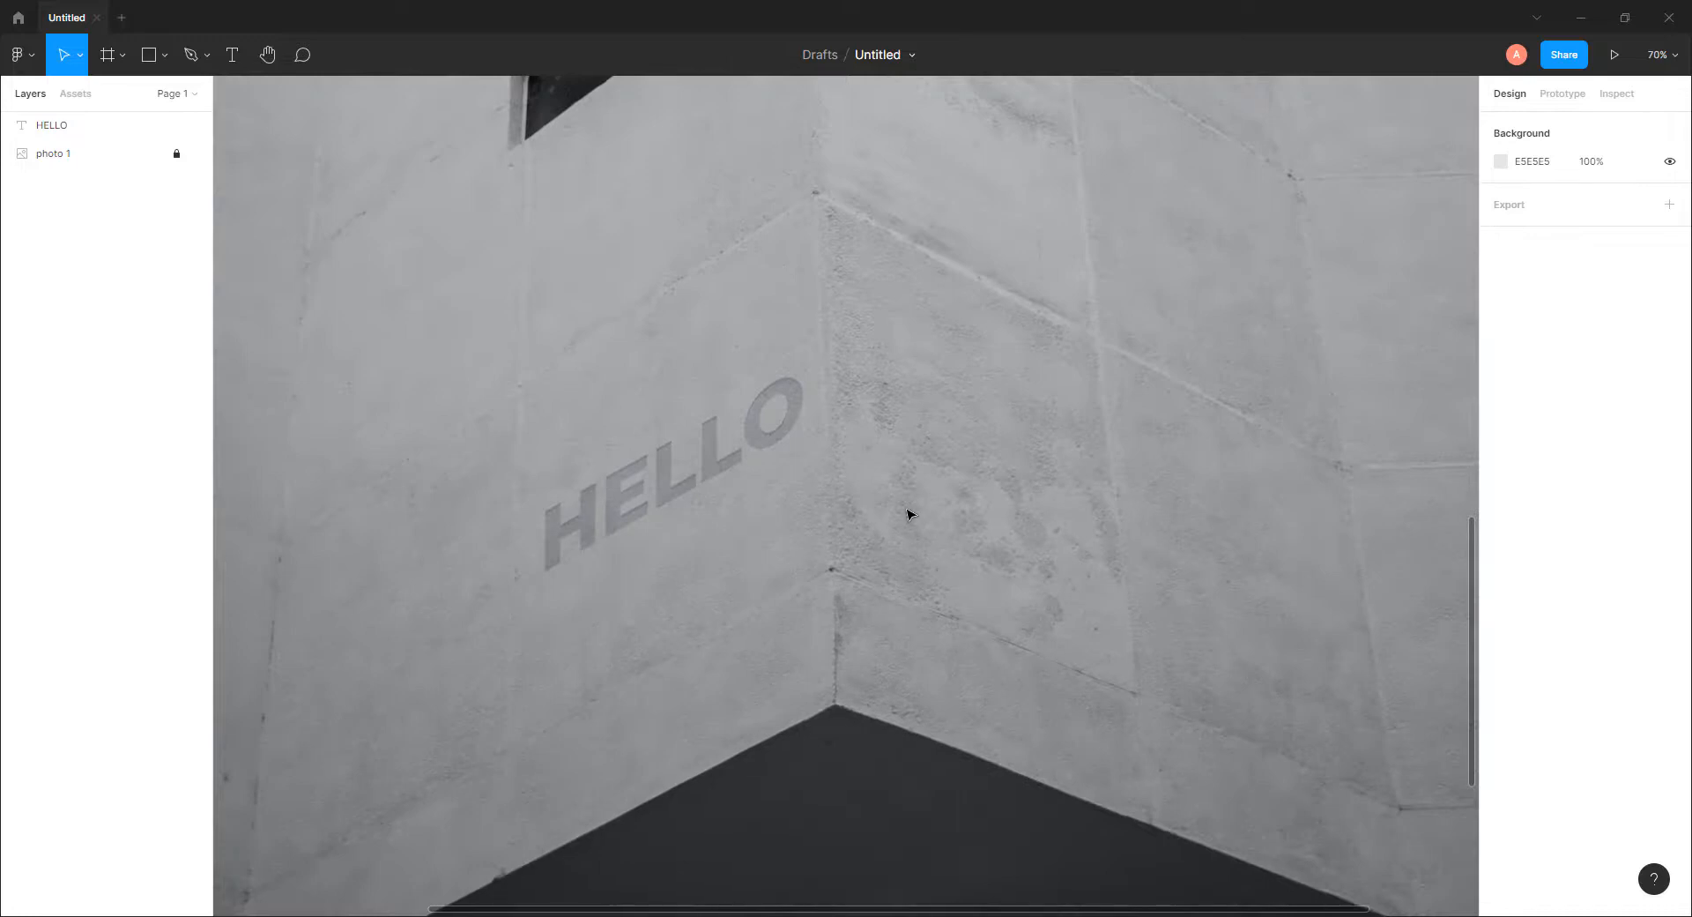
scroll(911, 514, up, 2)
scroll(993, 570, down, 2)
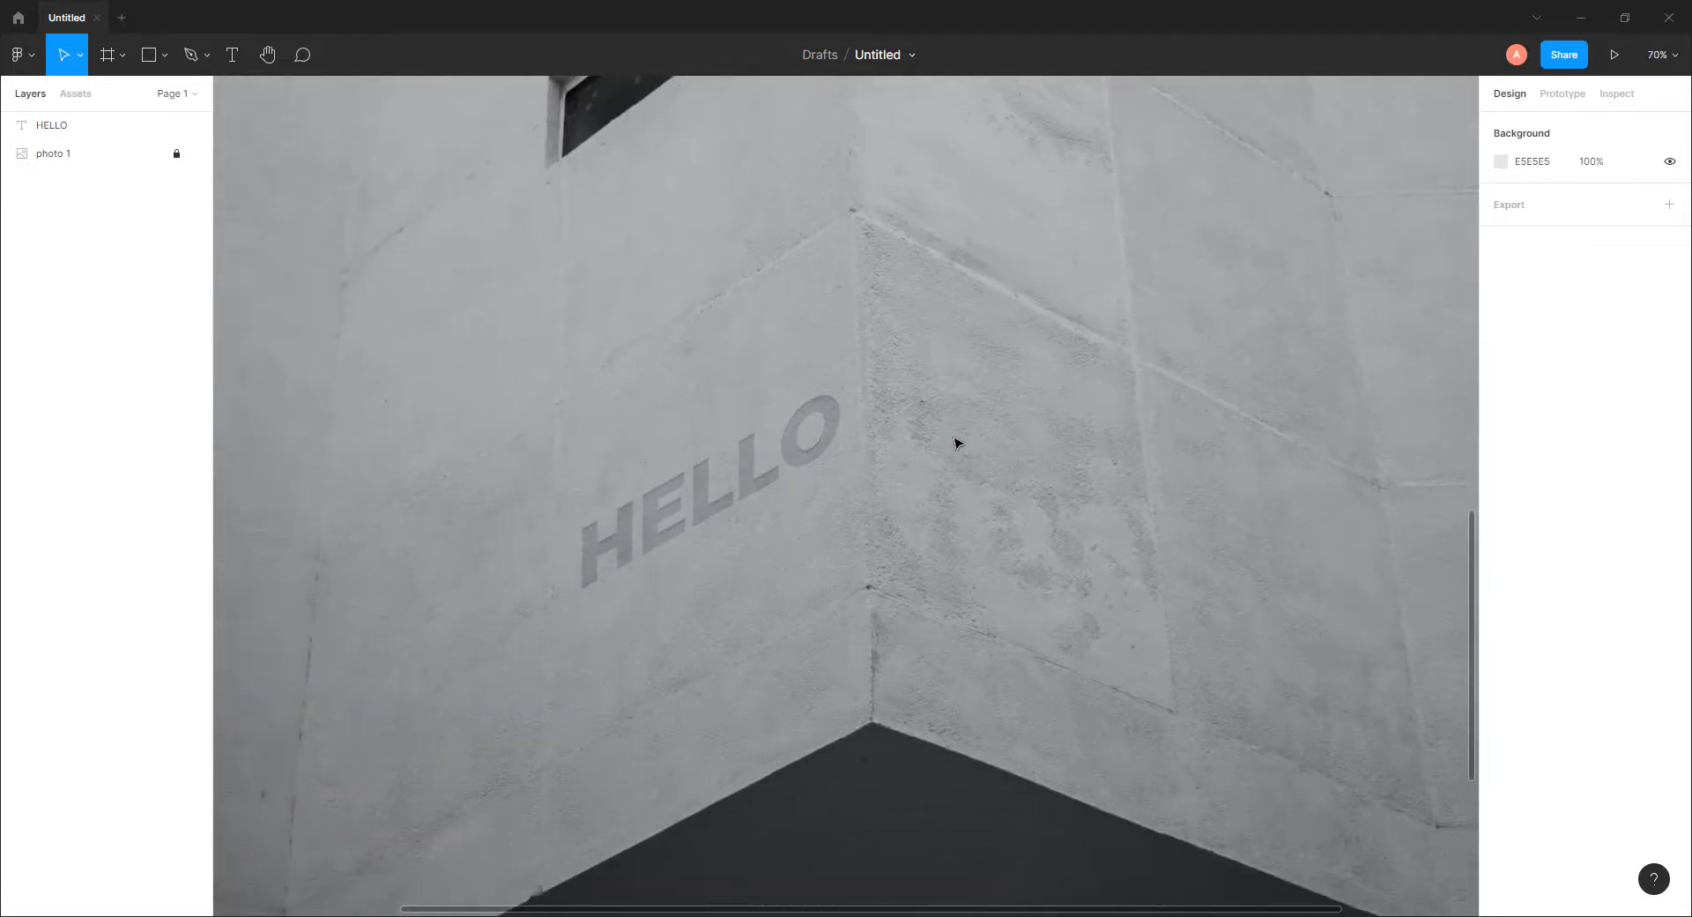
Add the text TUTO on the building's right wall and move it near the corner, to about X -77, Y 542
click(230, 57)
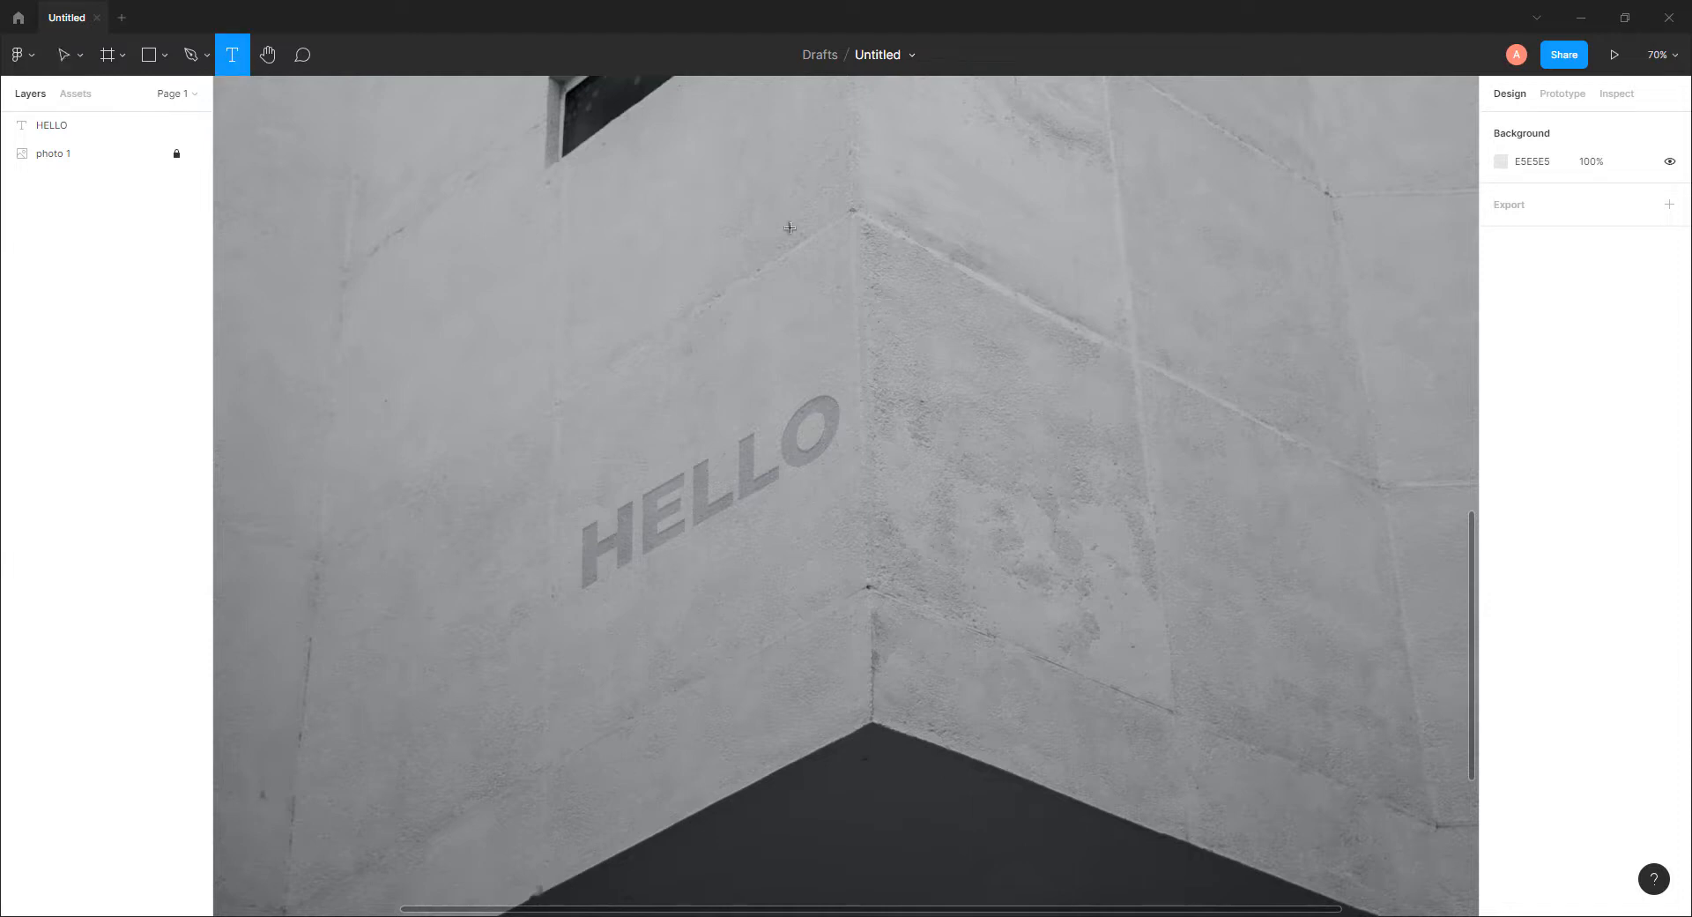
click(1014, 424)
text(TUTO)
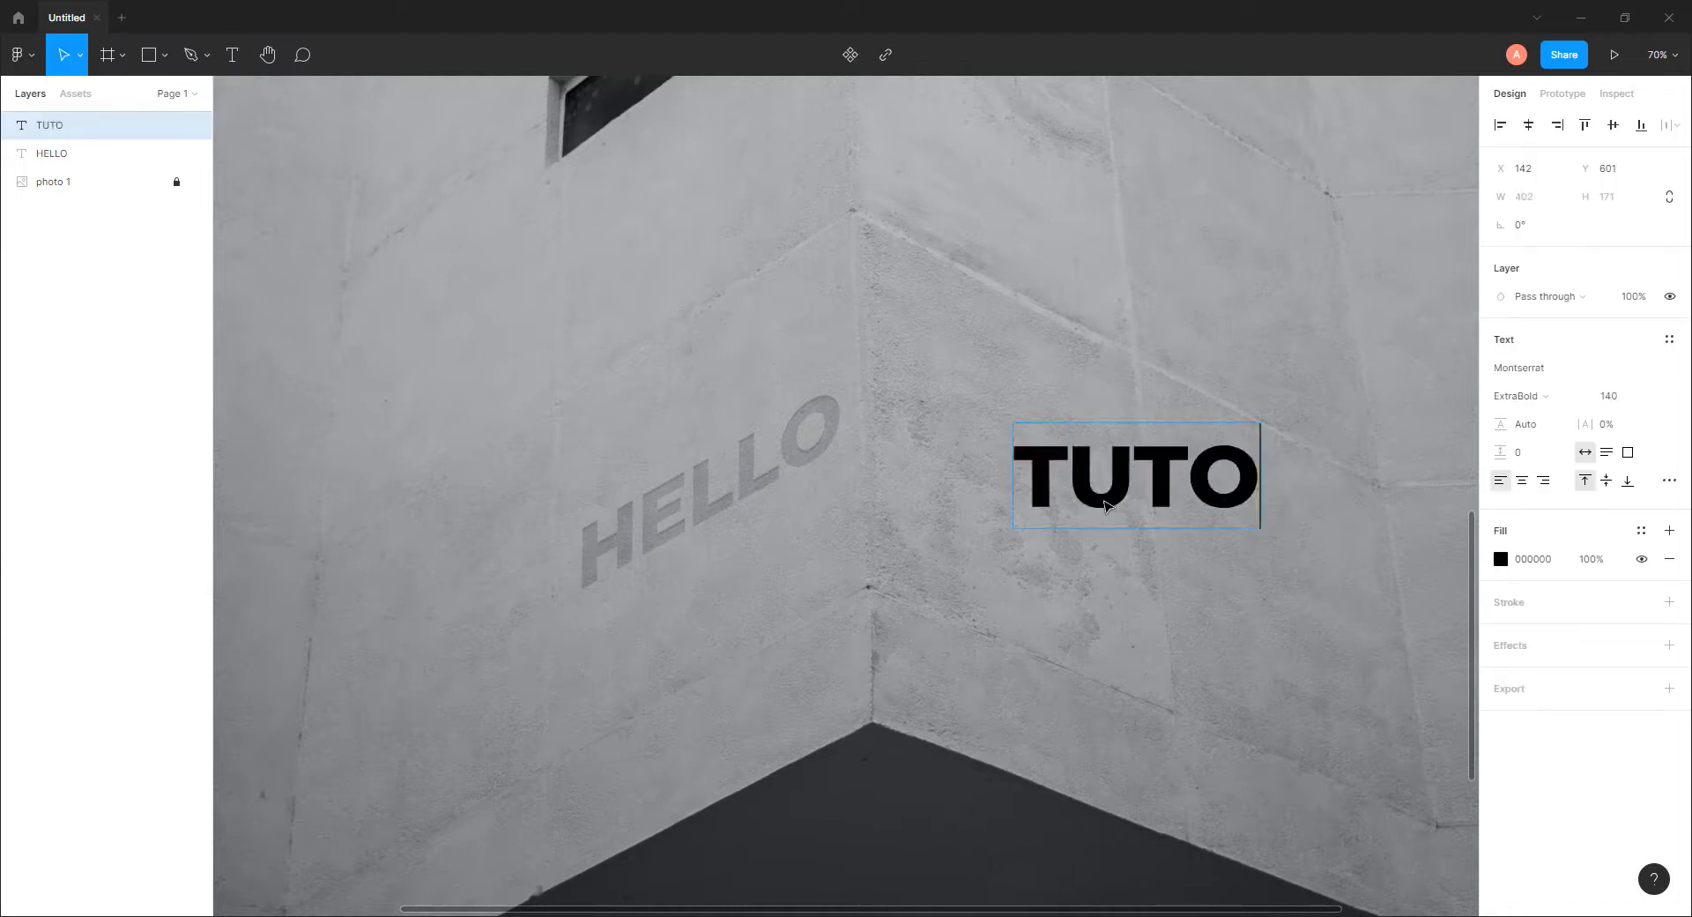
key(Escape)
click(1158, 593)
drag(1105, 496, 969, 459)
Skew the TUTO text with the SkewDat plugin so it slopes at -22.5° along the right wall's perspective, and deselect it
right_click(996, 453)
mouse_move(1058, 775)
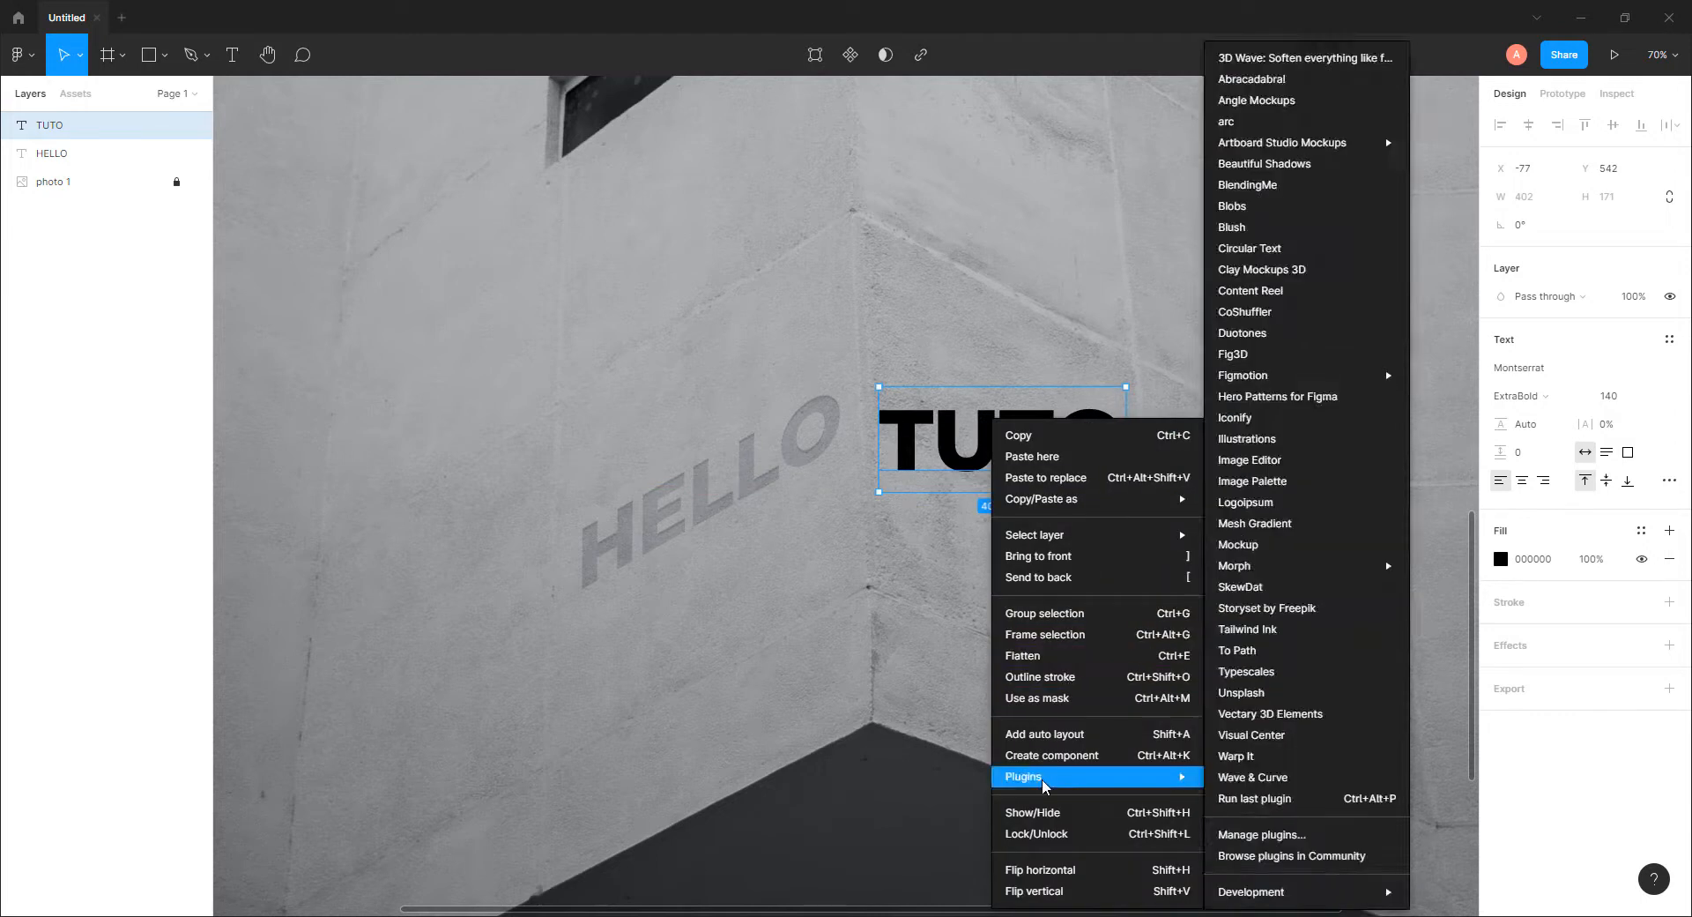
click(1252, 587)
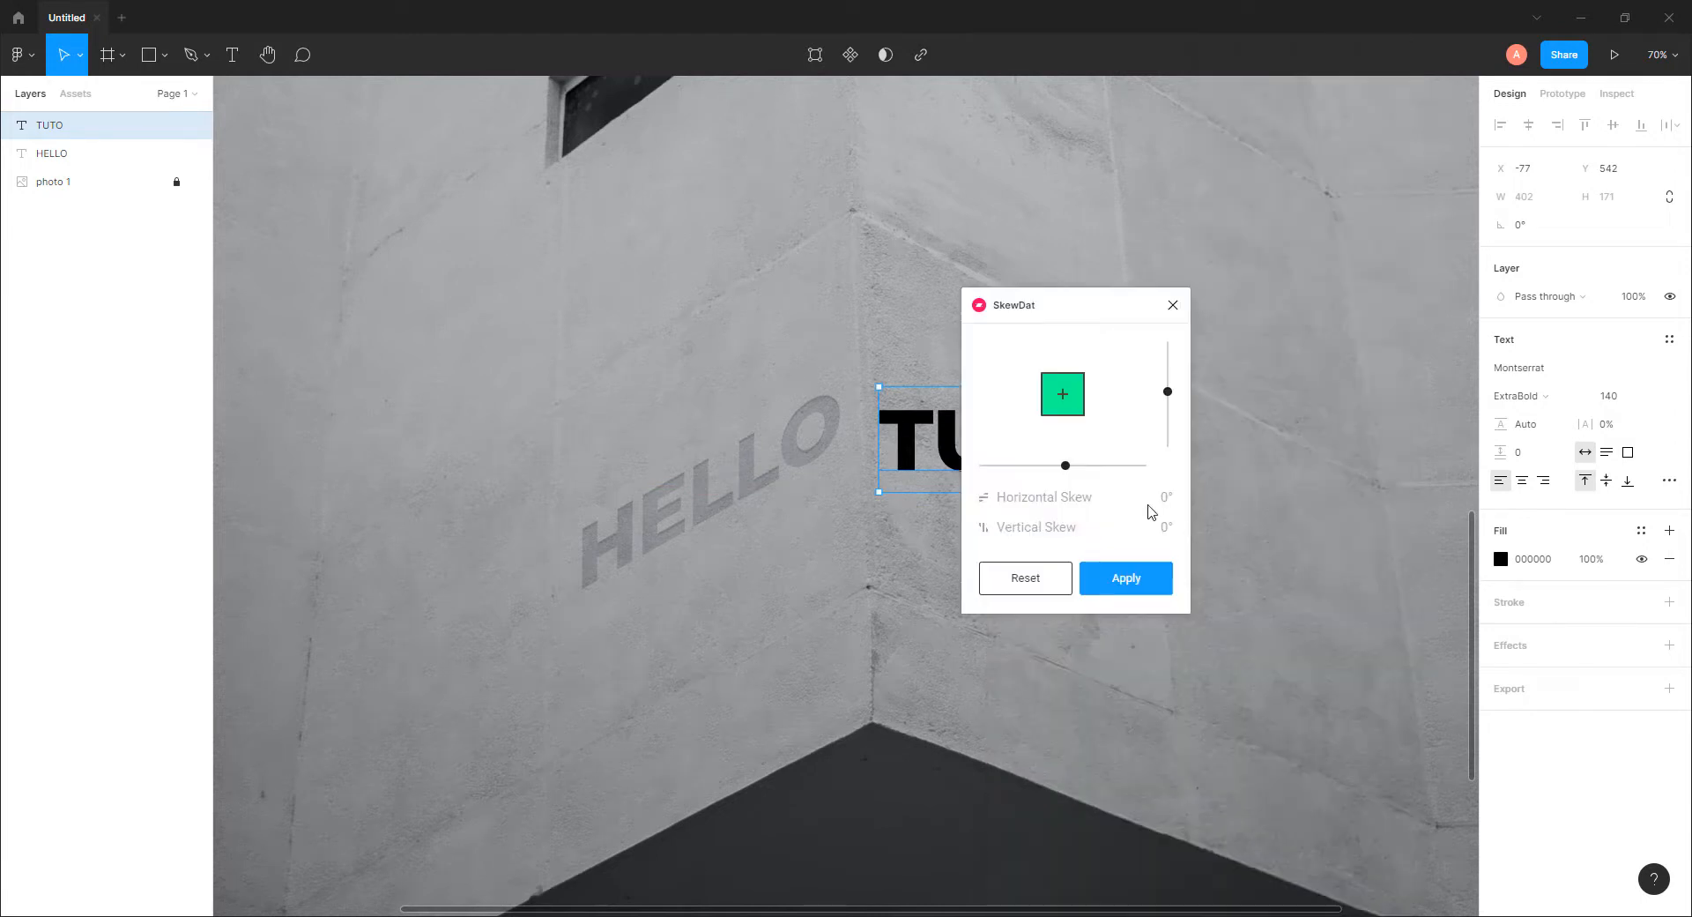
drag(1322, 342, 1319, 332)
mouse_move(1388, 423)
mouse_down()
mouse_move(1385, 441)
mouse_move(1383, 398)
mouse_up()
mouse_move(1019, 499)
mouse_down()
mouse_move(1022, 628)
mouse_move(1038, 631)
mouse_move(1038, 499)
mouse_up()
click(1392, 334)
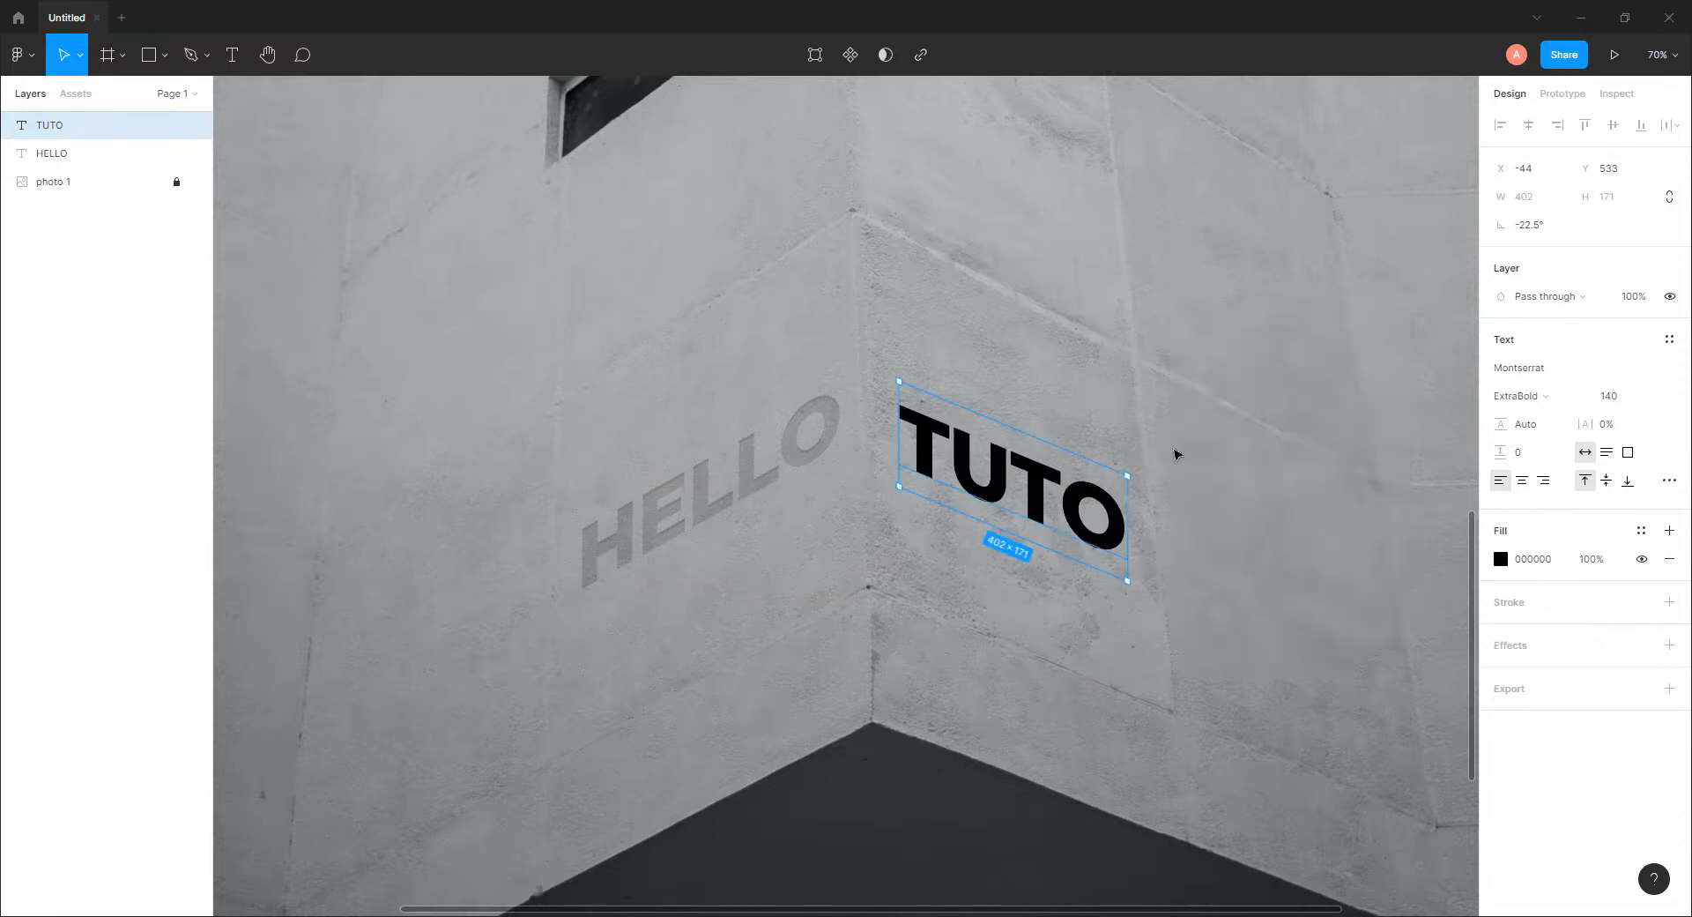
click(1163, 442)
Shift the TUTO text slightly closer to the building's corner edge, to X -50, Y 533
click(1033, 474)
click(776, 458)
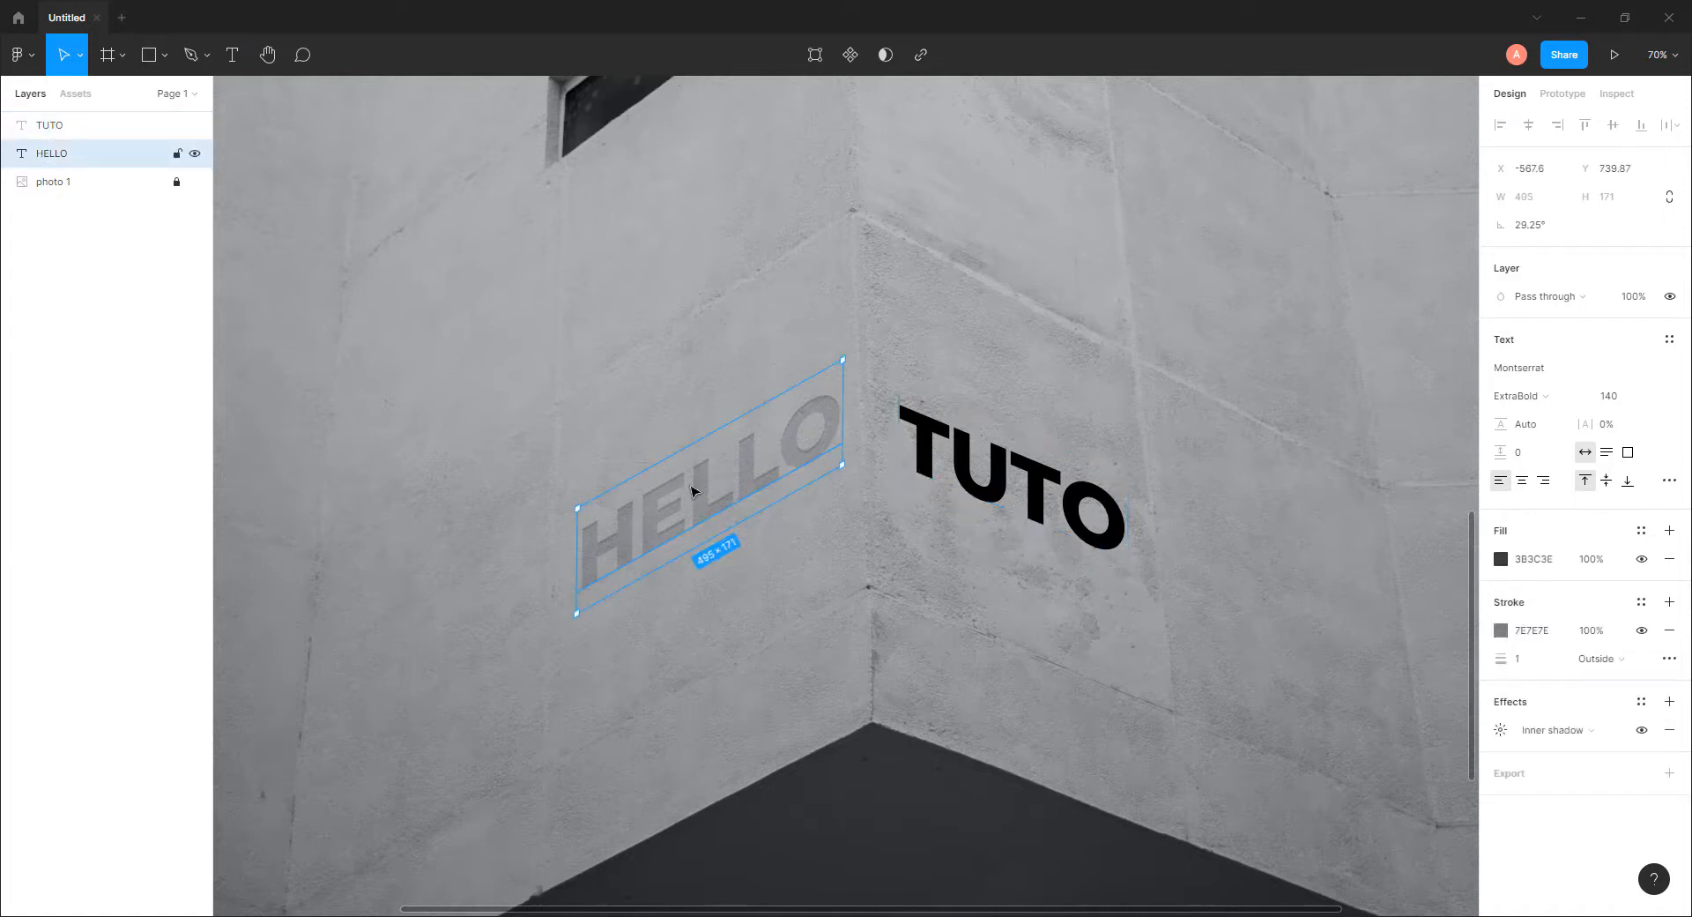
click(1049, 491)
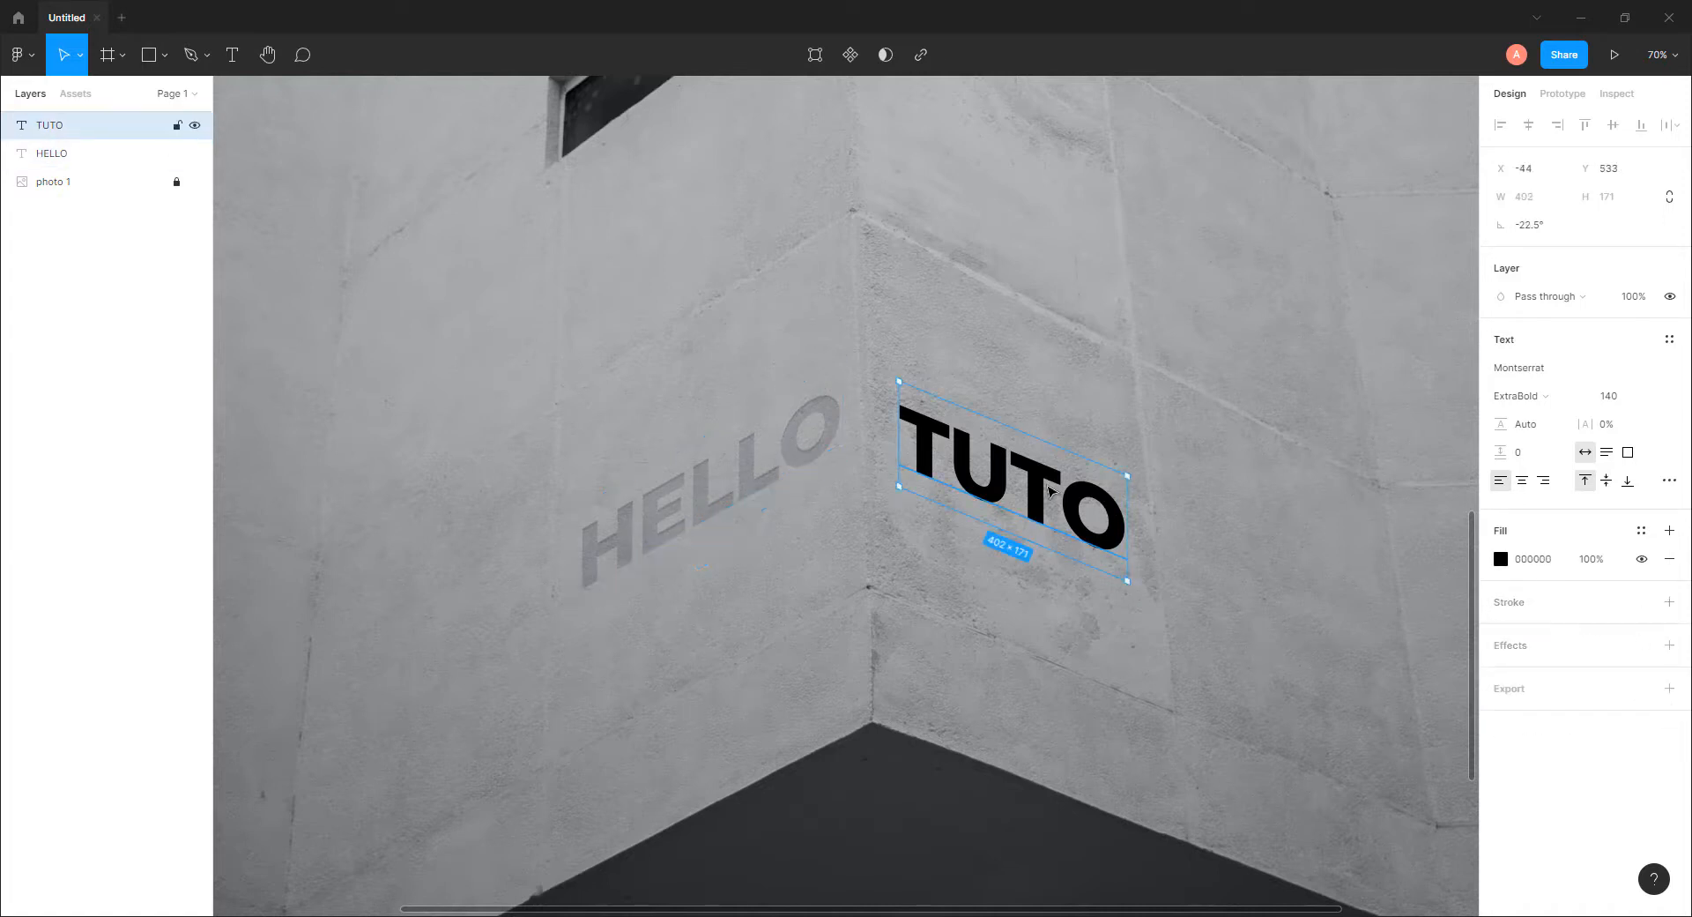
click(1086, 406)
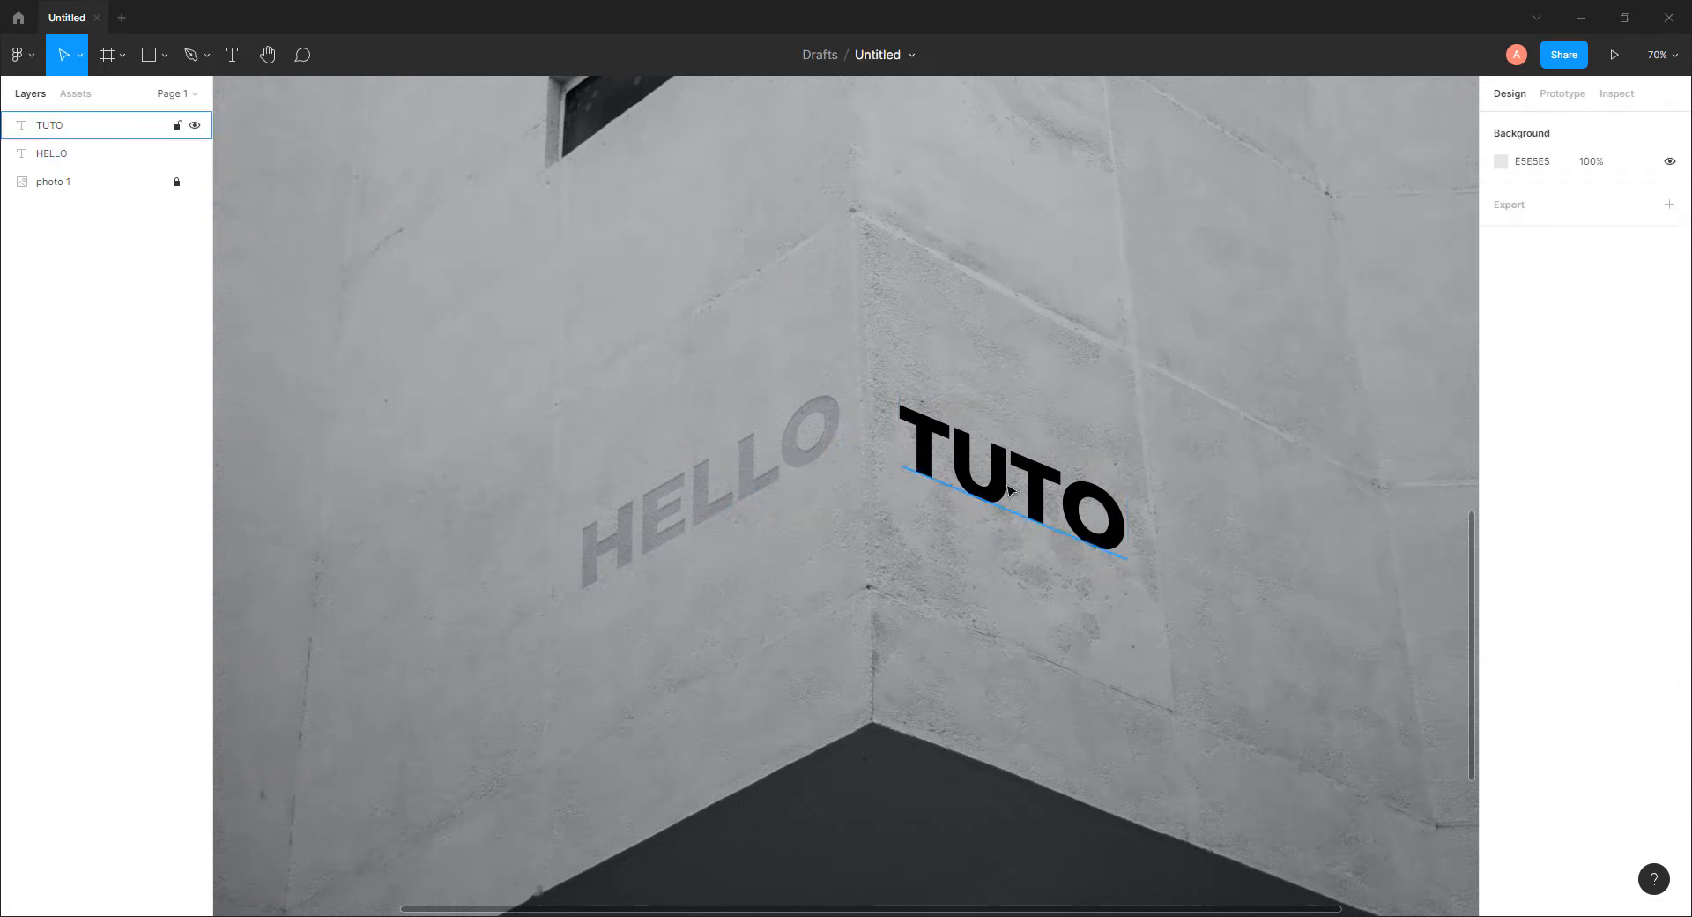
drag(1005, 483, 999, 480)
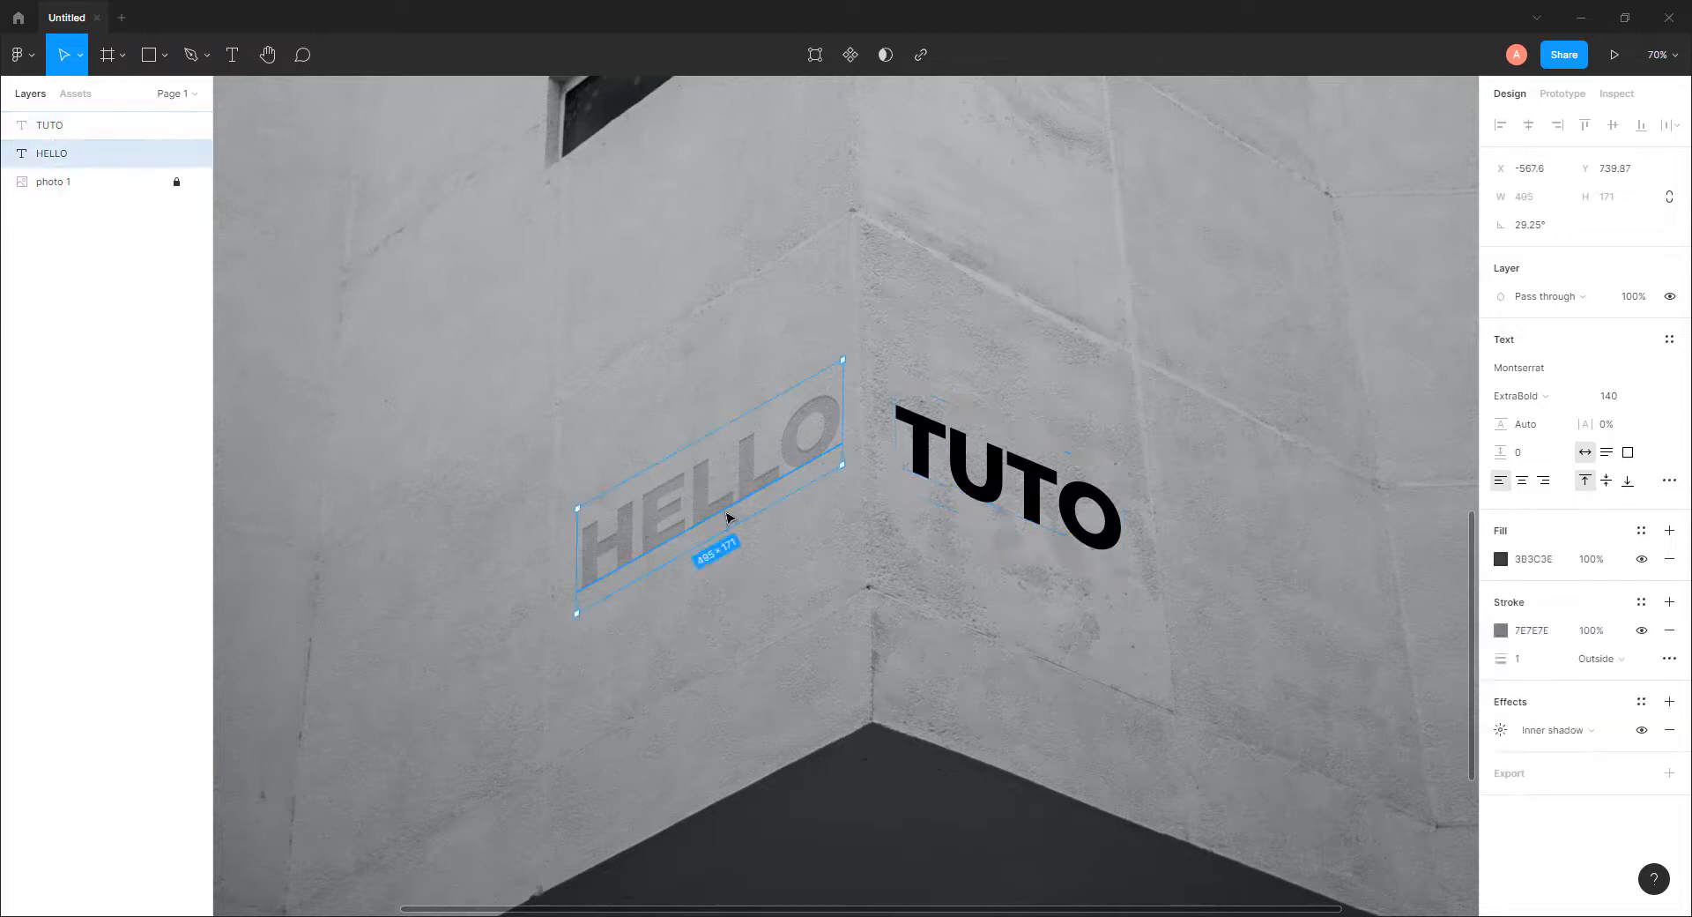
Copy the HELLO text's fill, stroke and inner shadow properties onto the TUTO text, and check both words on the wall
click(1084, 511)
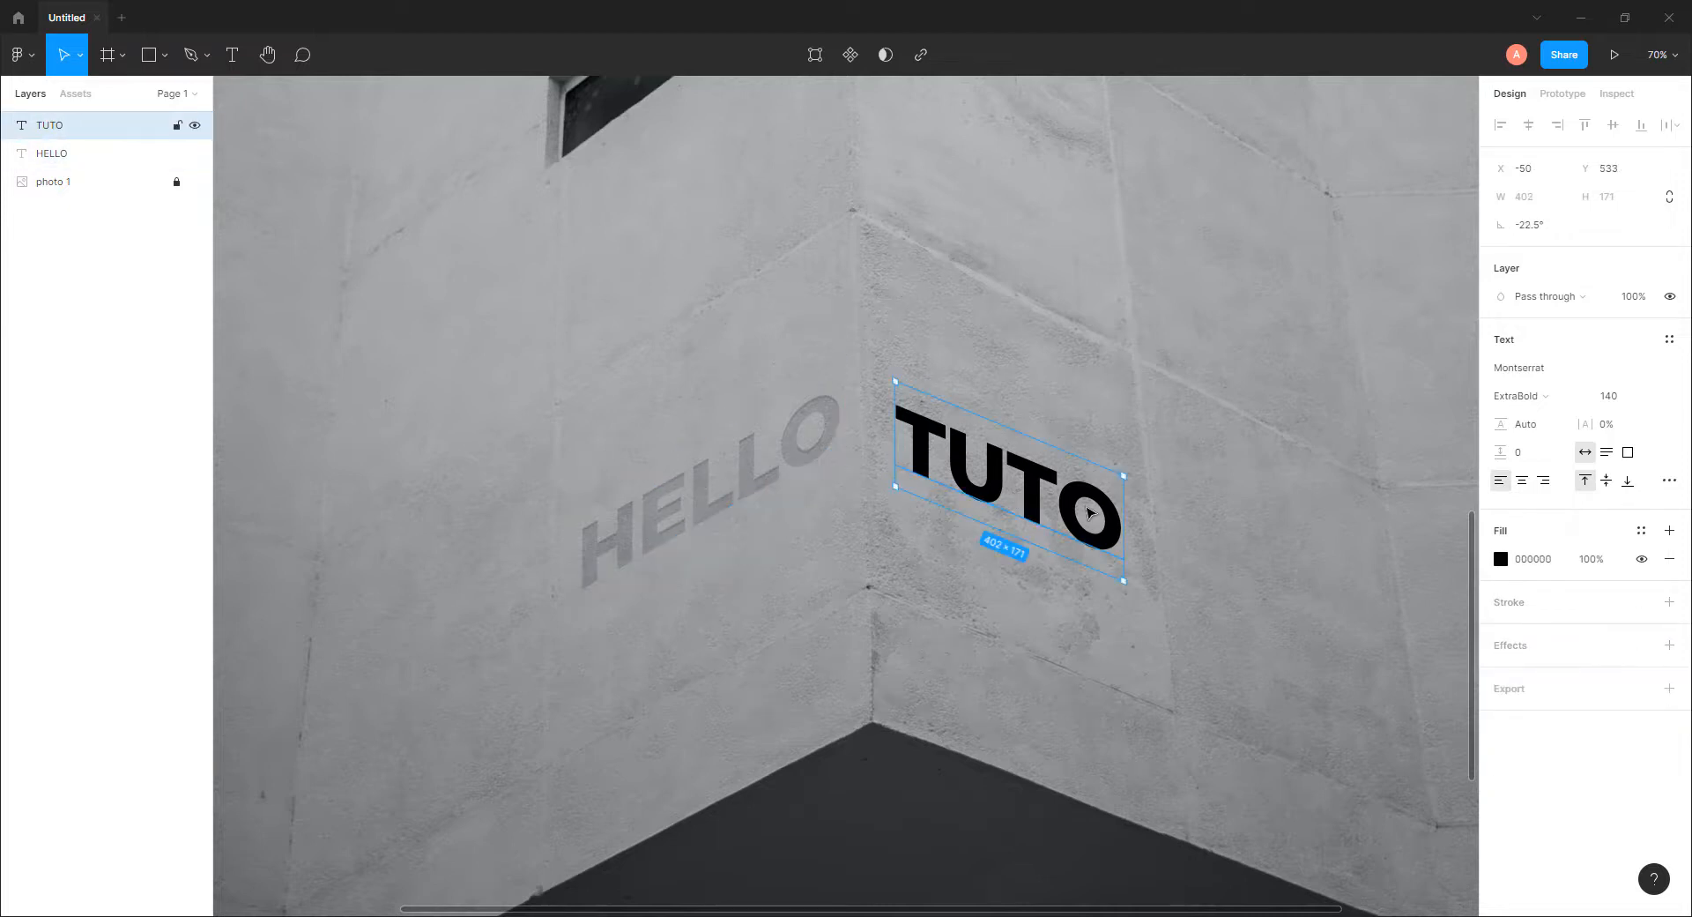
click(765, 454)
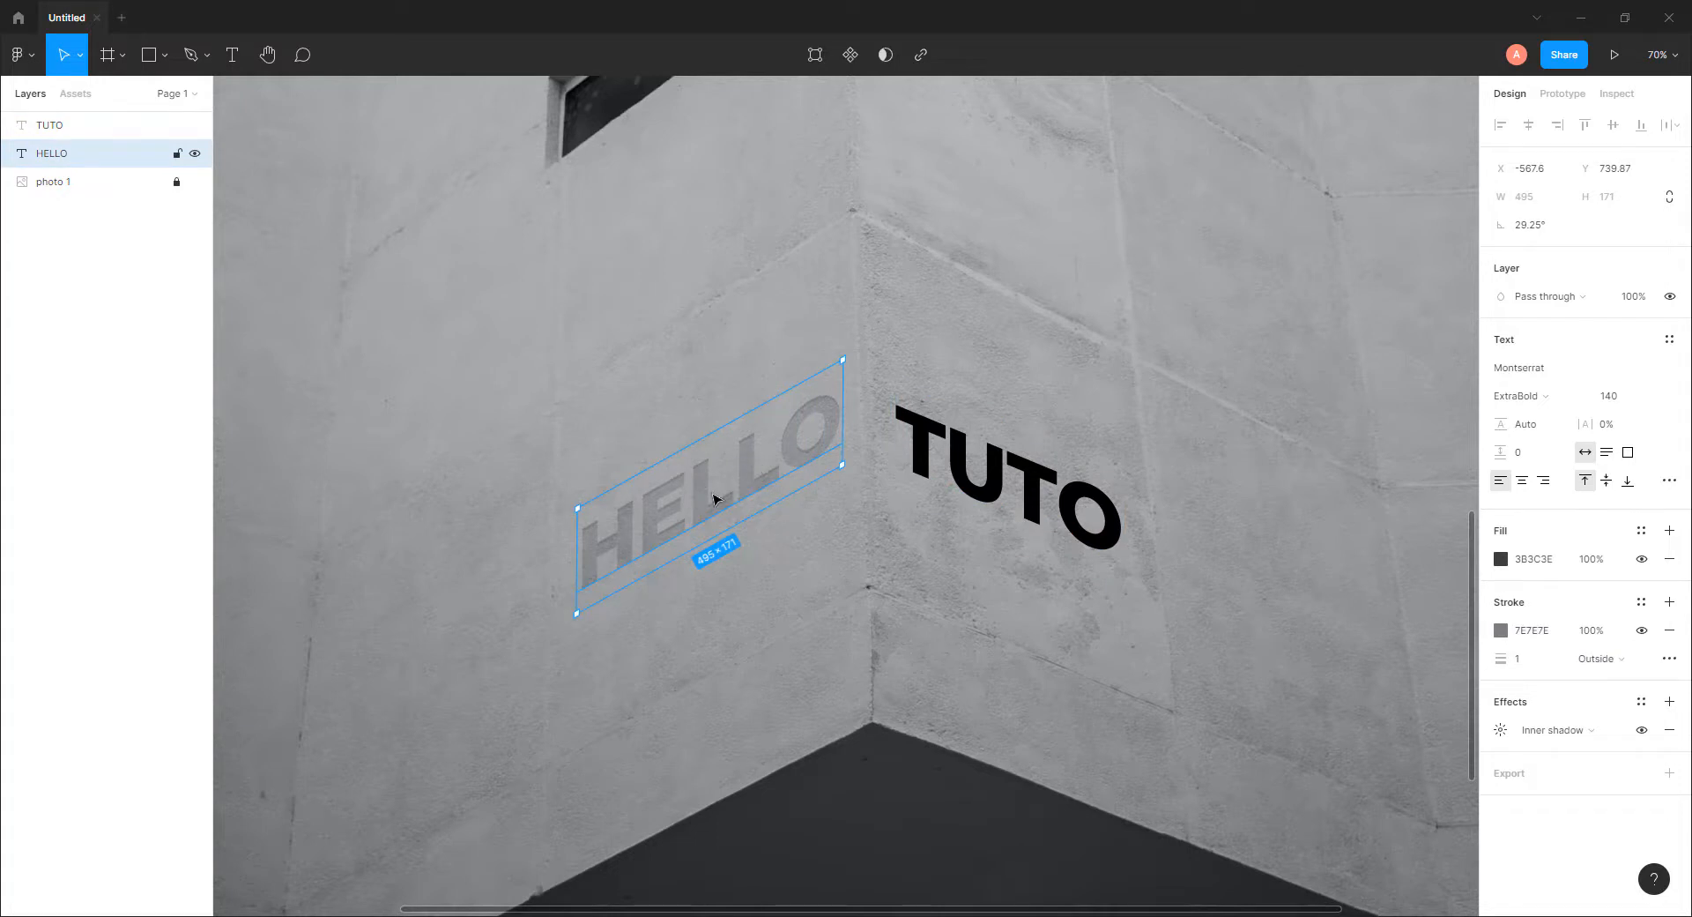
click(1018, 475)
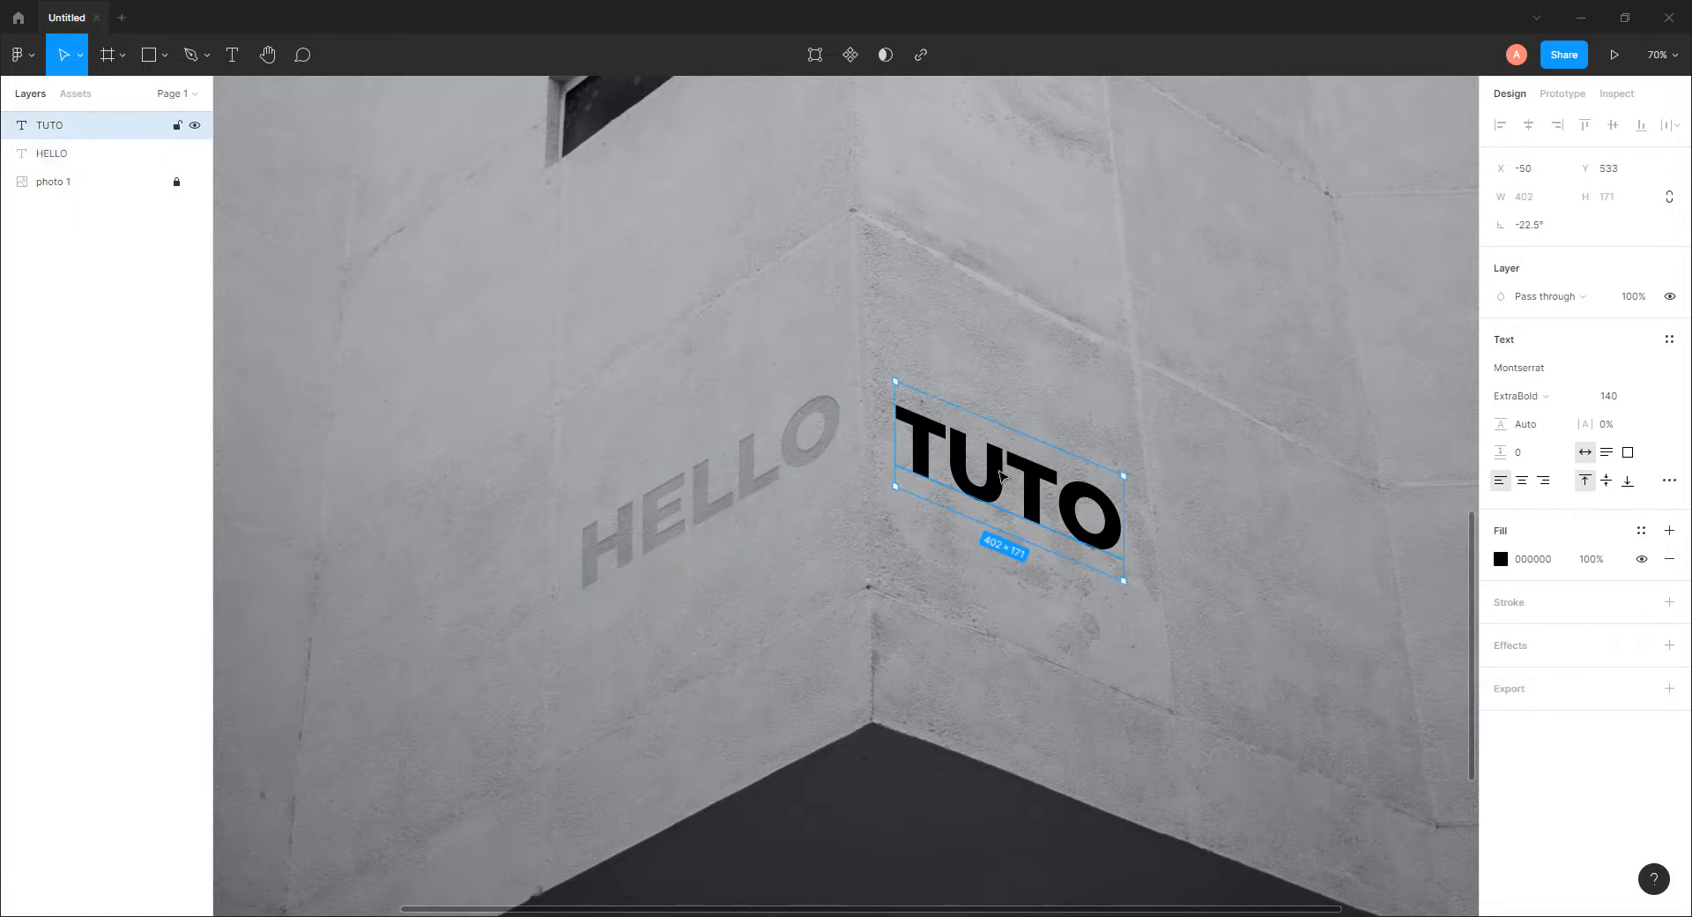
key(ctrl+alt+v)
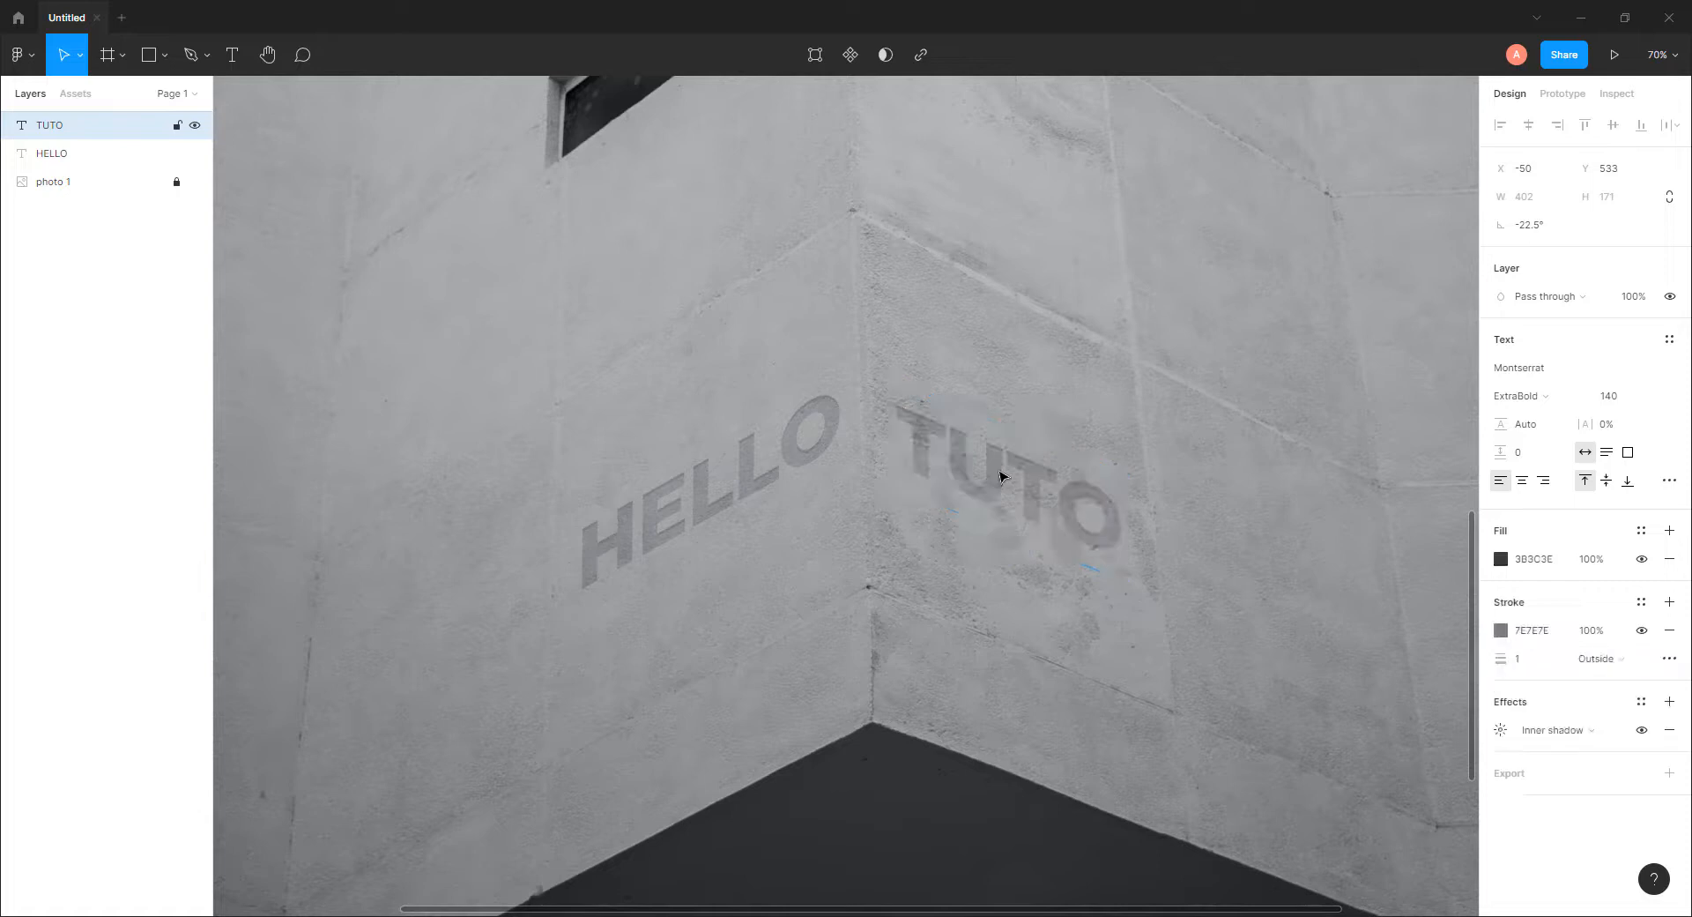
click(1049, 397)
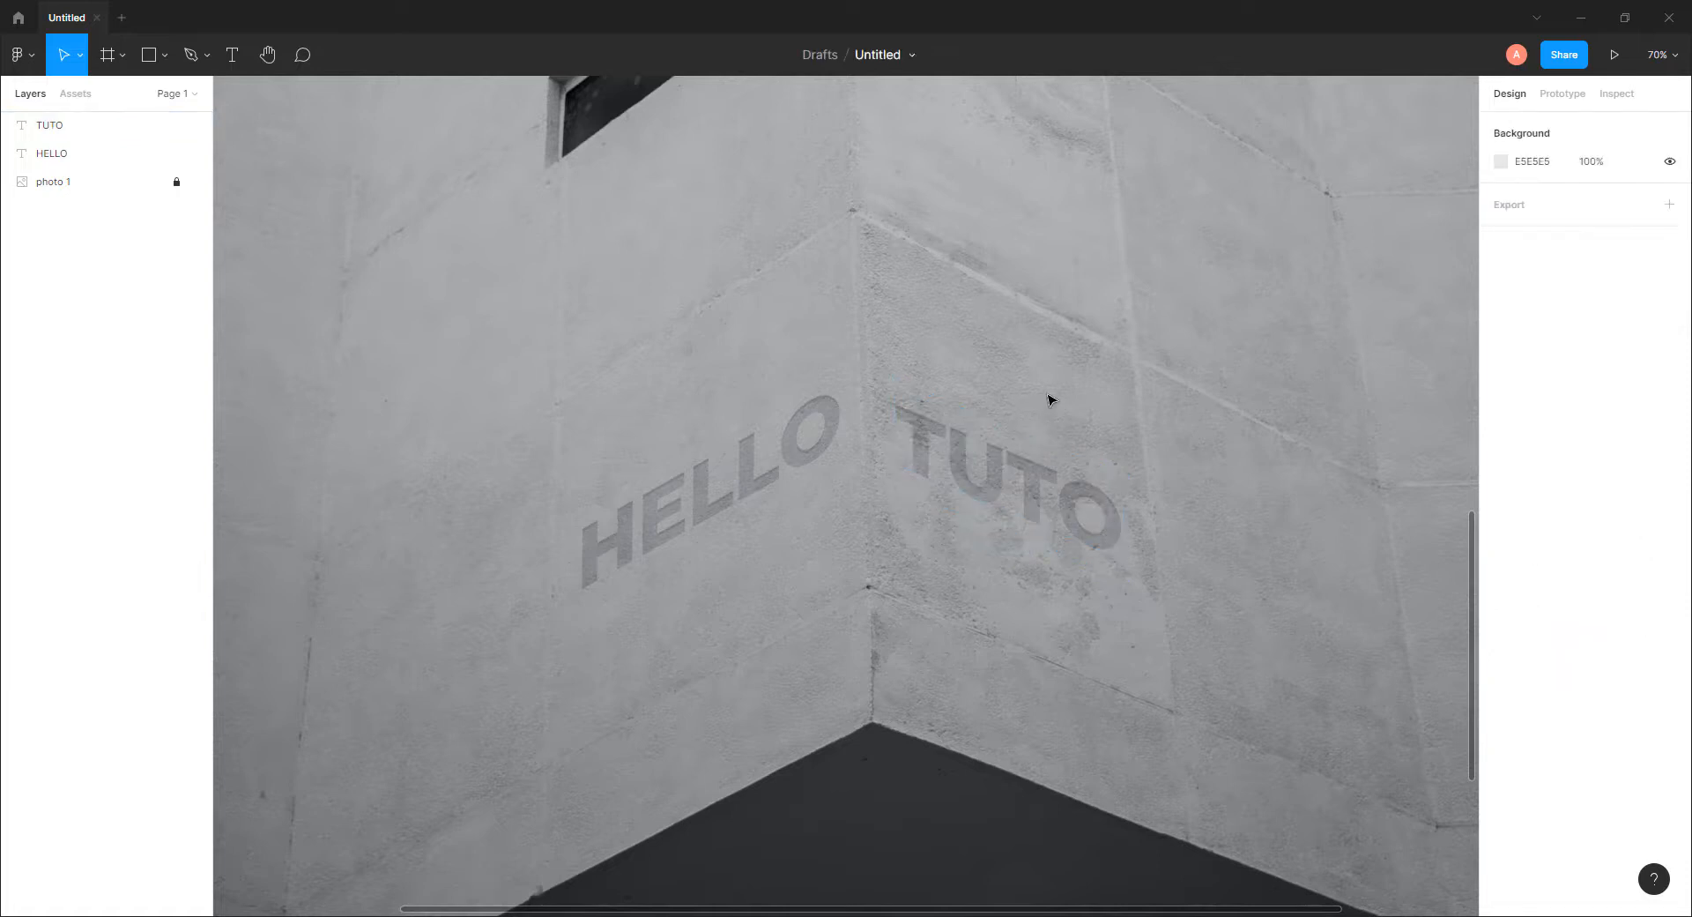
click(987, 467)
click(793, 454)
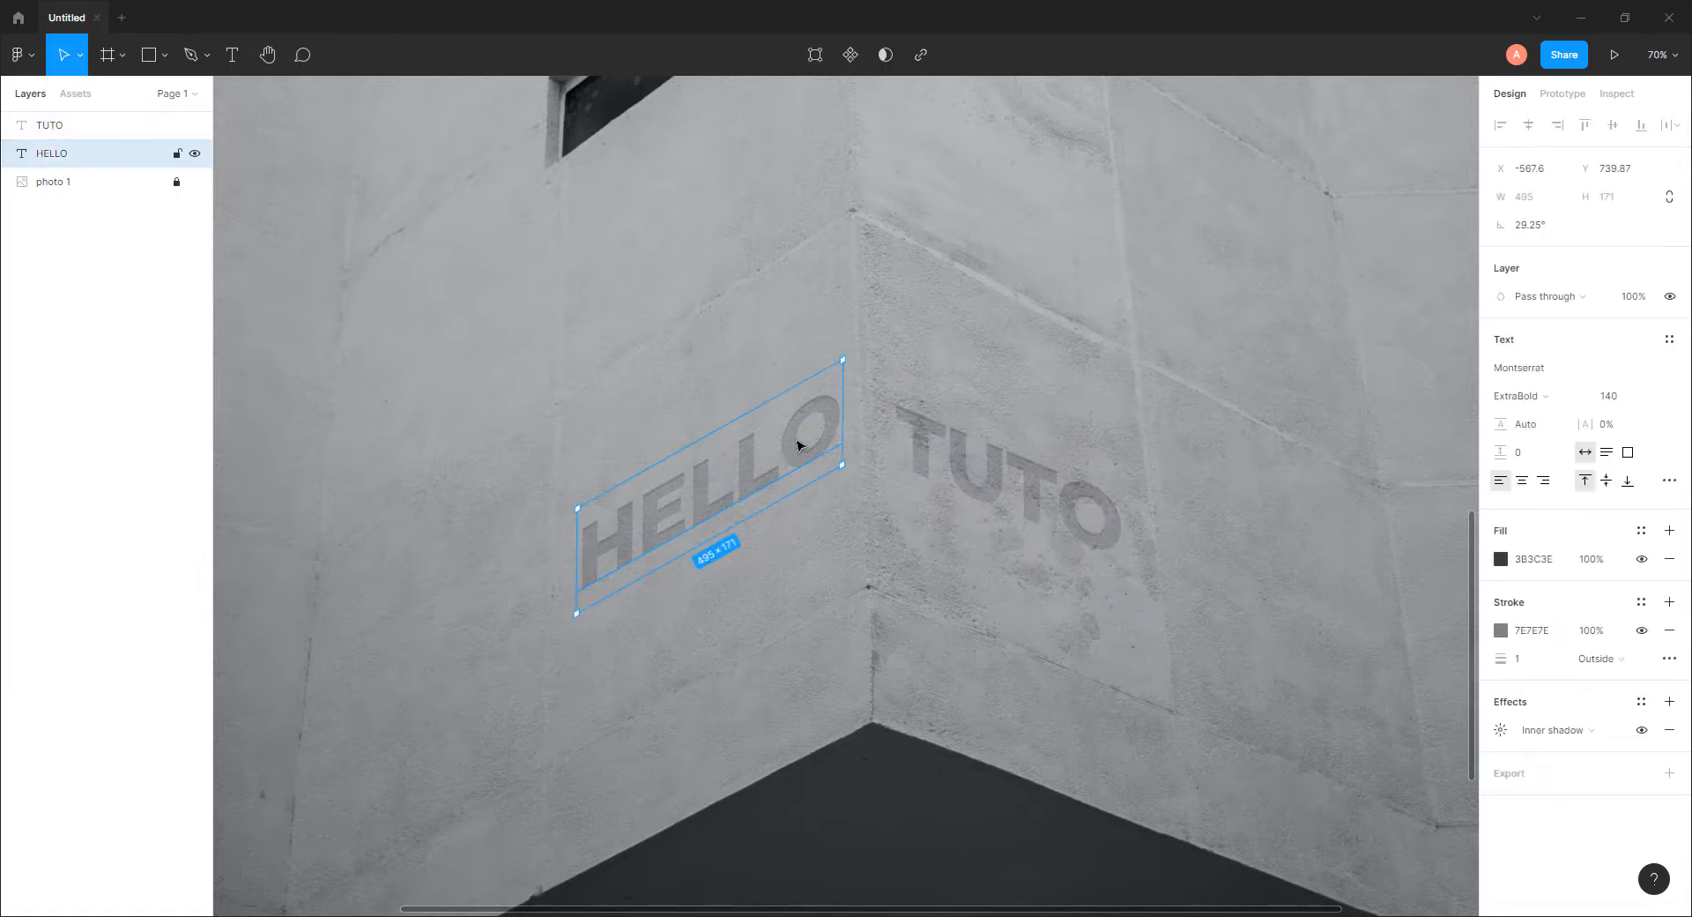
click(996, 498)
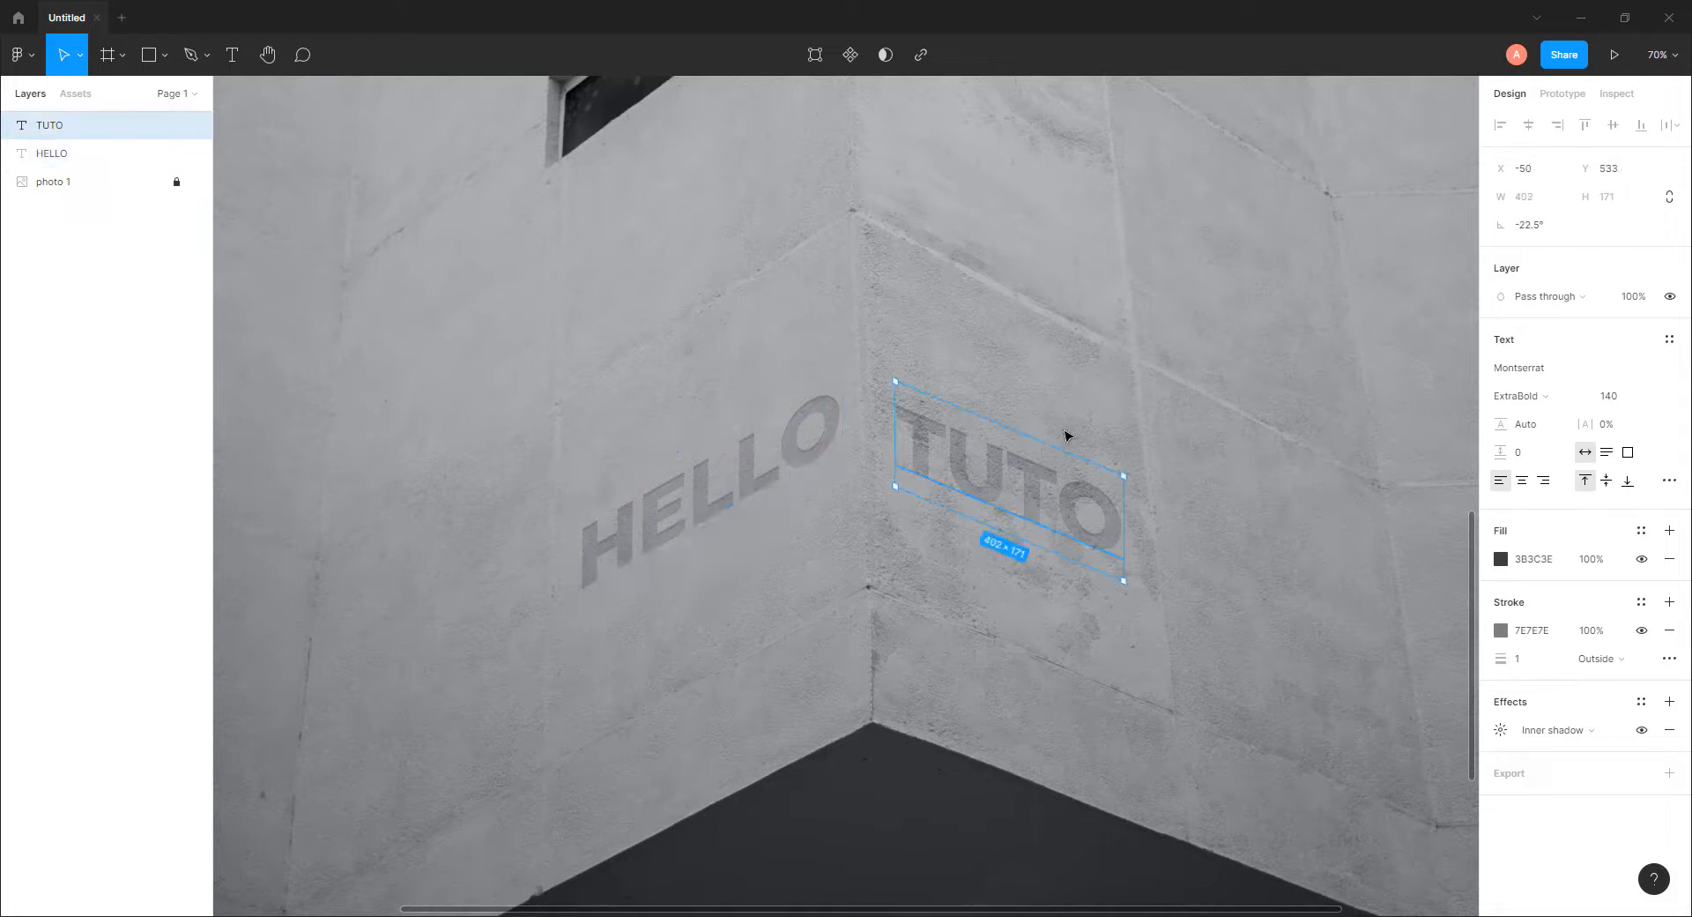
click(1067, 435)
scroll(998, 505, up, 5)
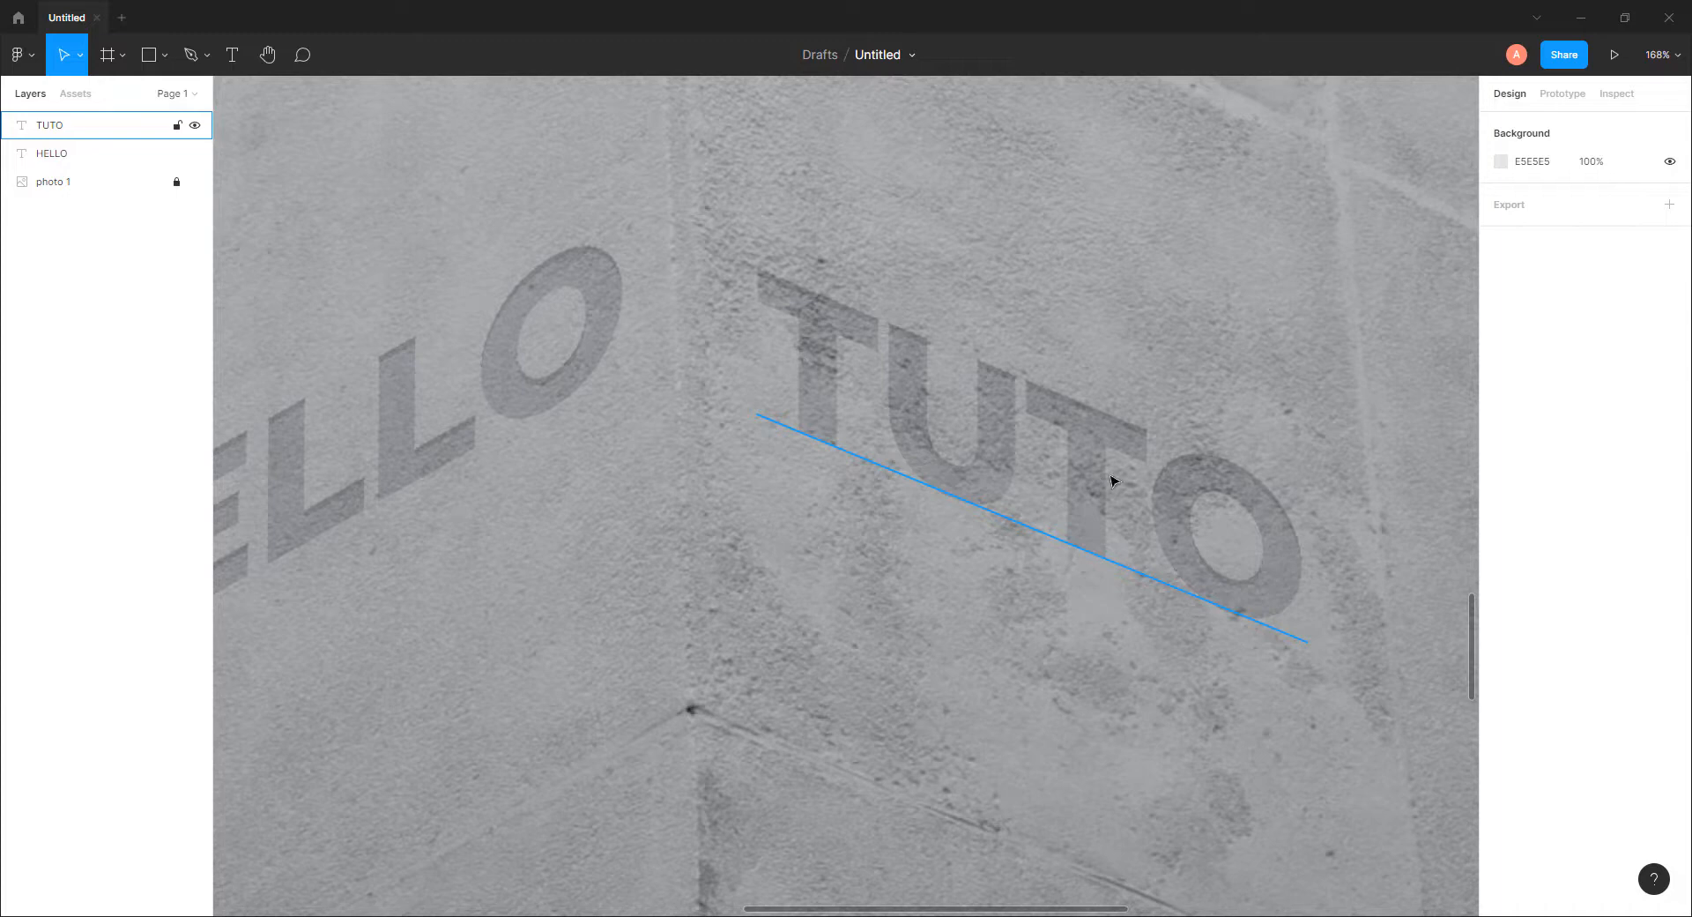
Examine how the HELLO and TUTO texts blend into the building walls, both close up and across the whole photo
scroll(1028, 517, down, 5)
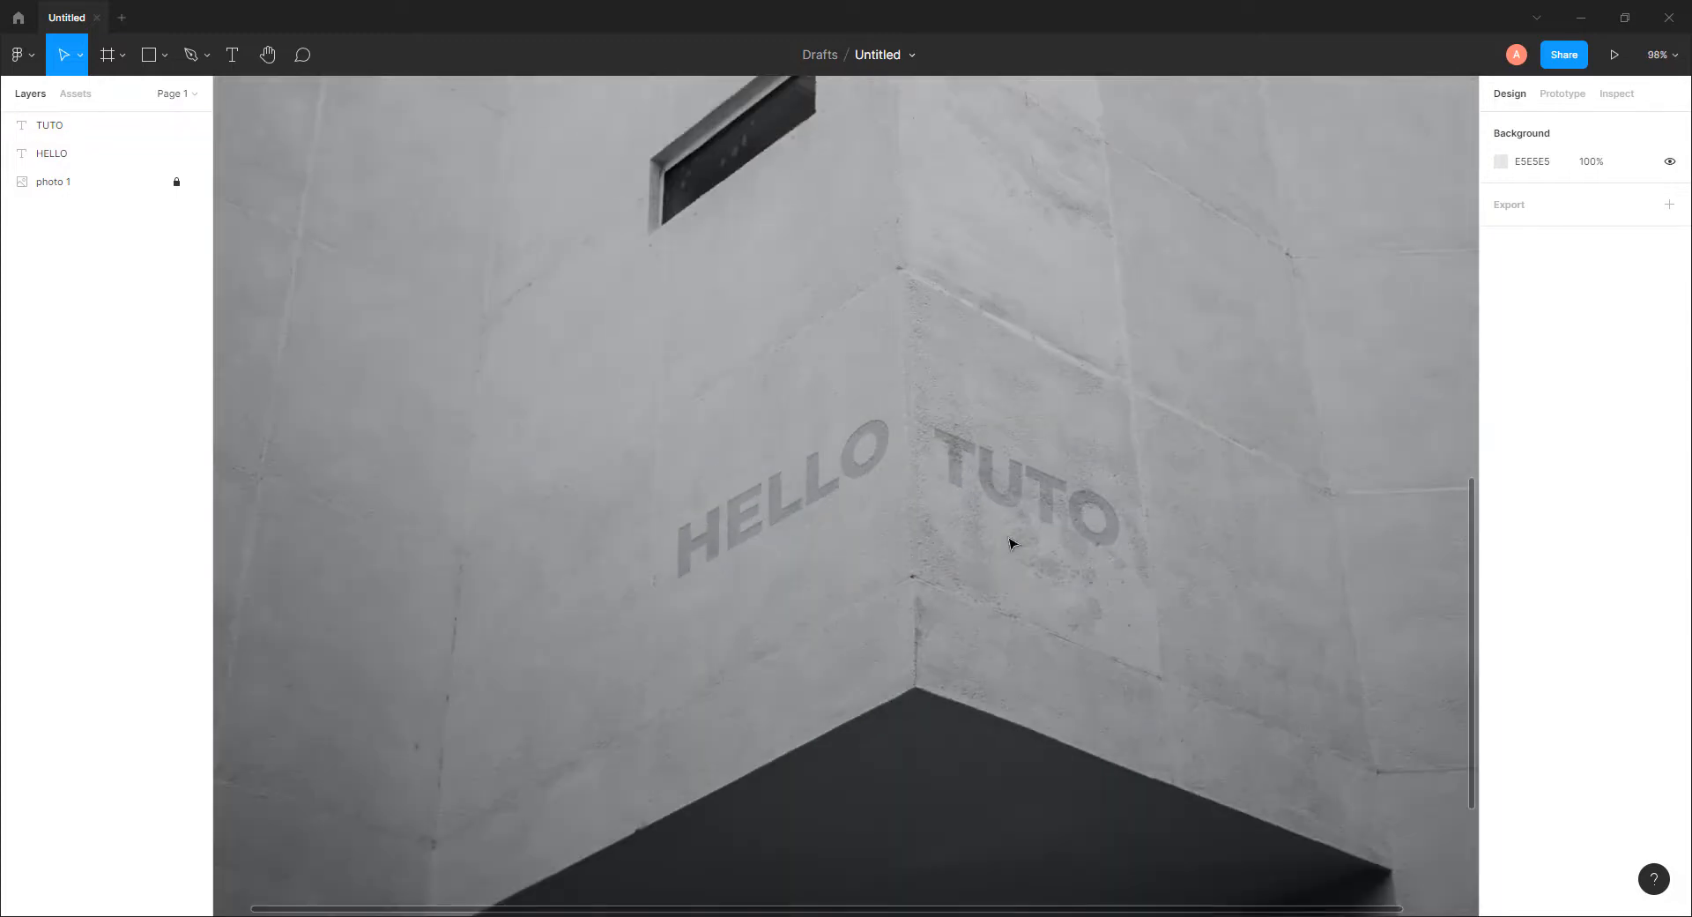
scroll(1011, 542, down, 3)
scroll(985, 577, down, 5)
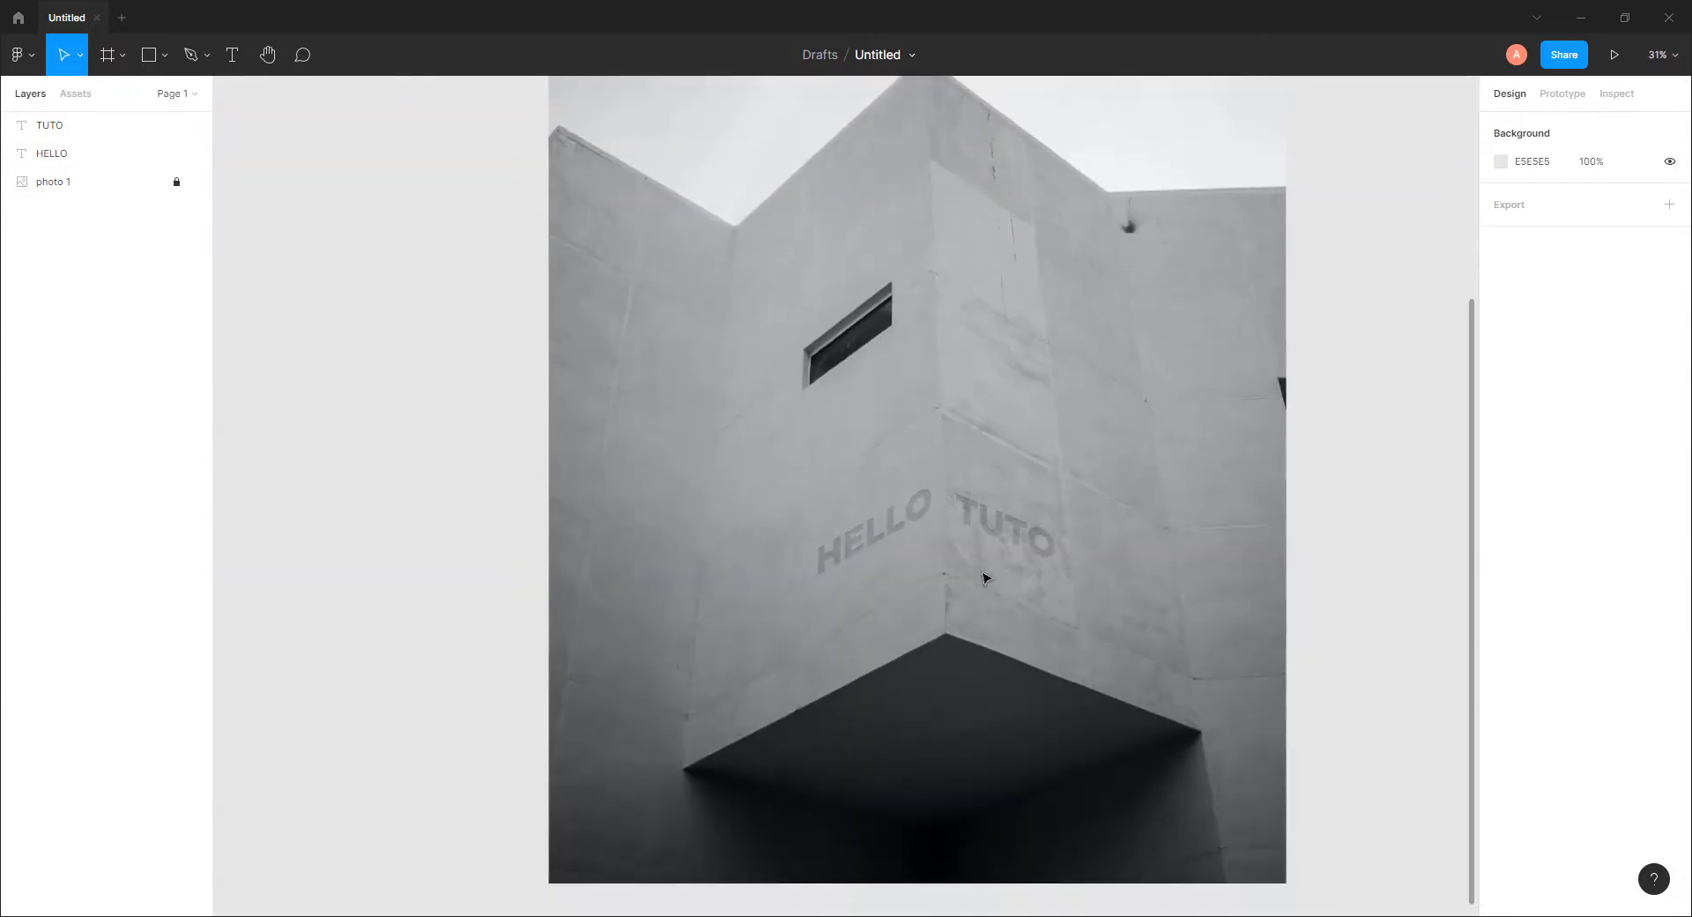
drag(1023, 592, 920, 633)
scroll(871, 597, up, 2)
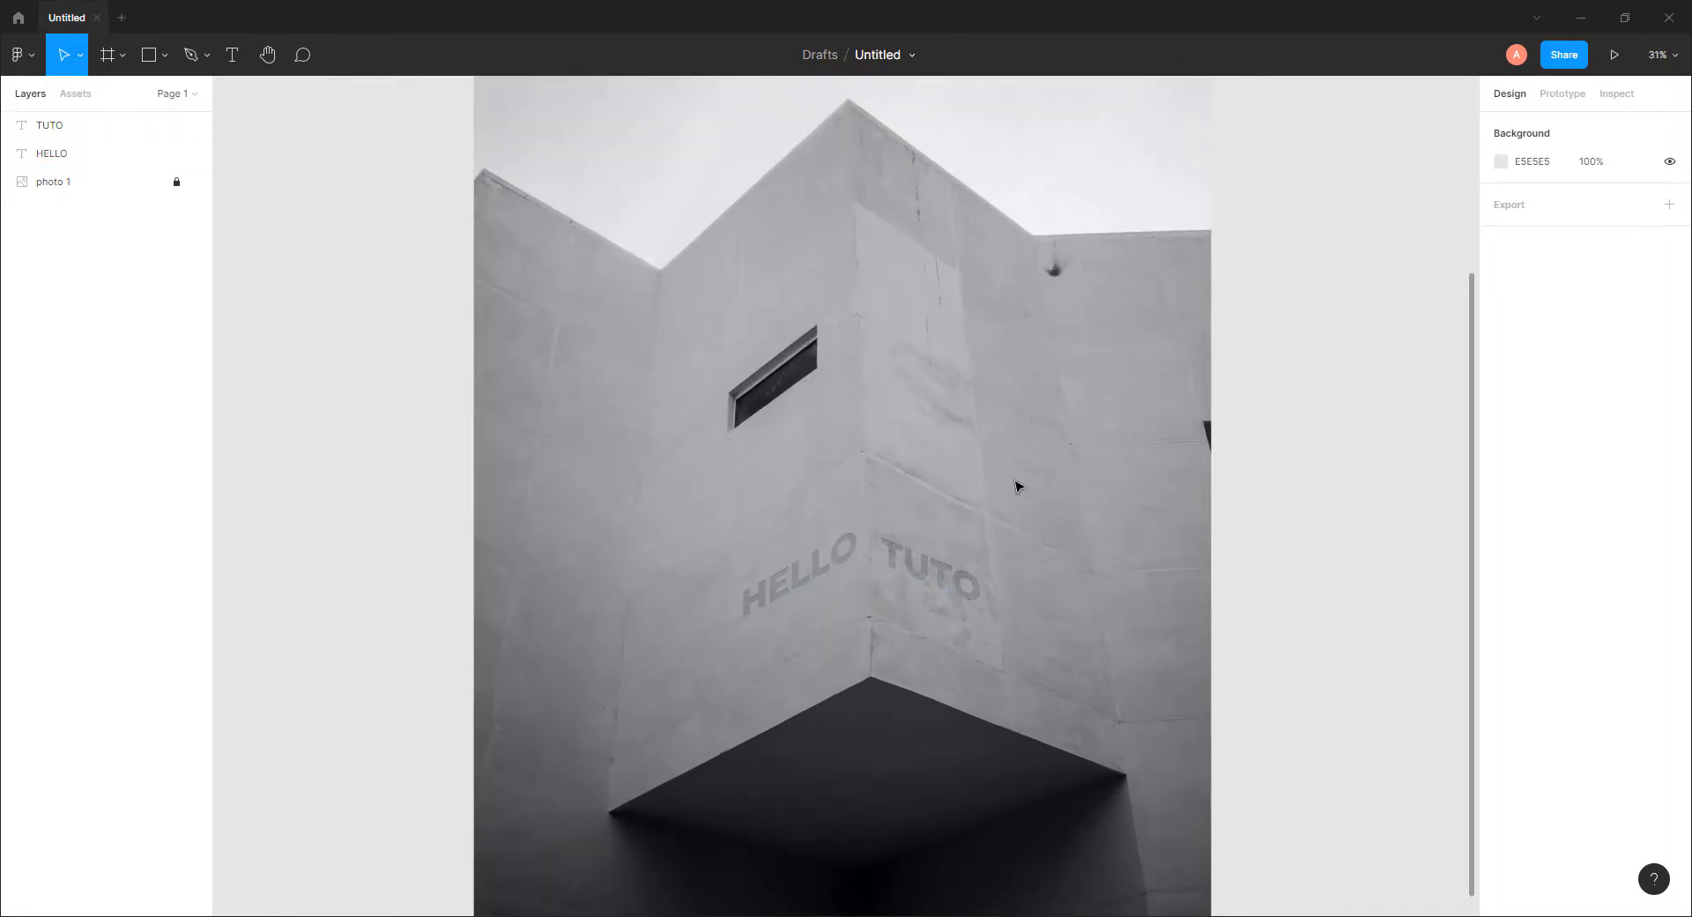
drag(983, 436, 1024, 363)
scroll(952, 463, up, 2)
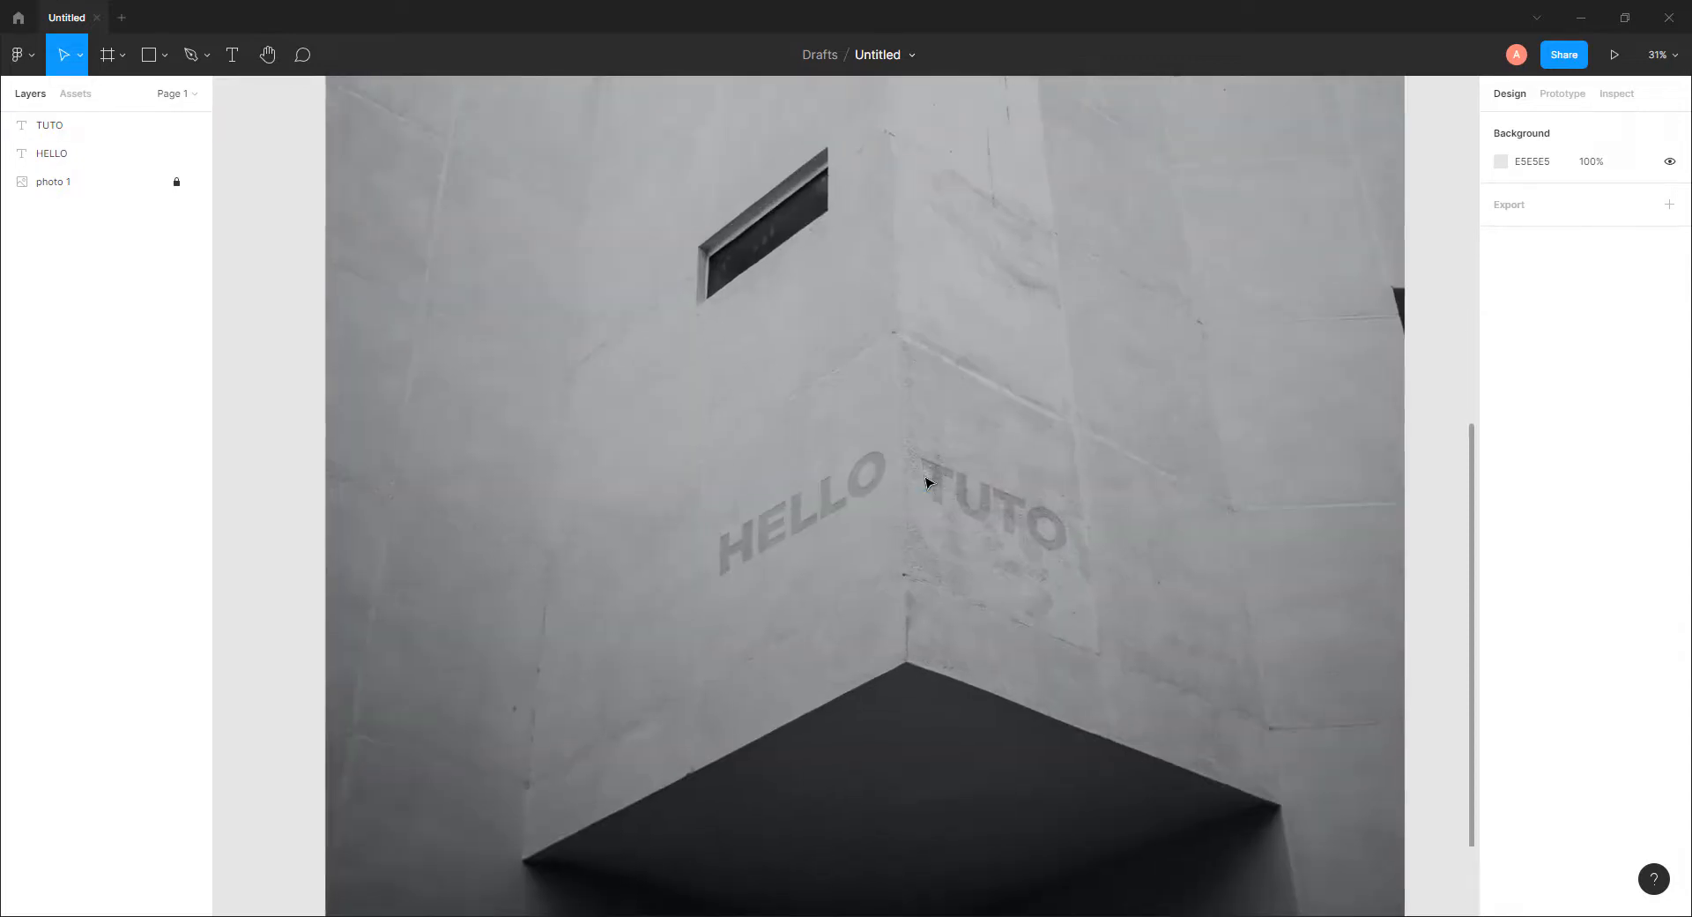
drag(975, 491, 942, 528)
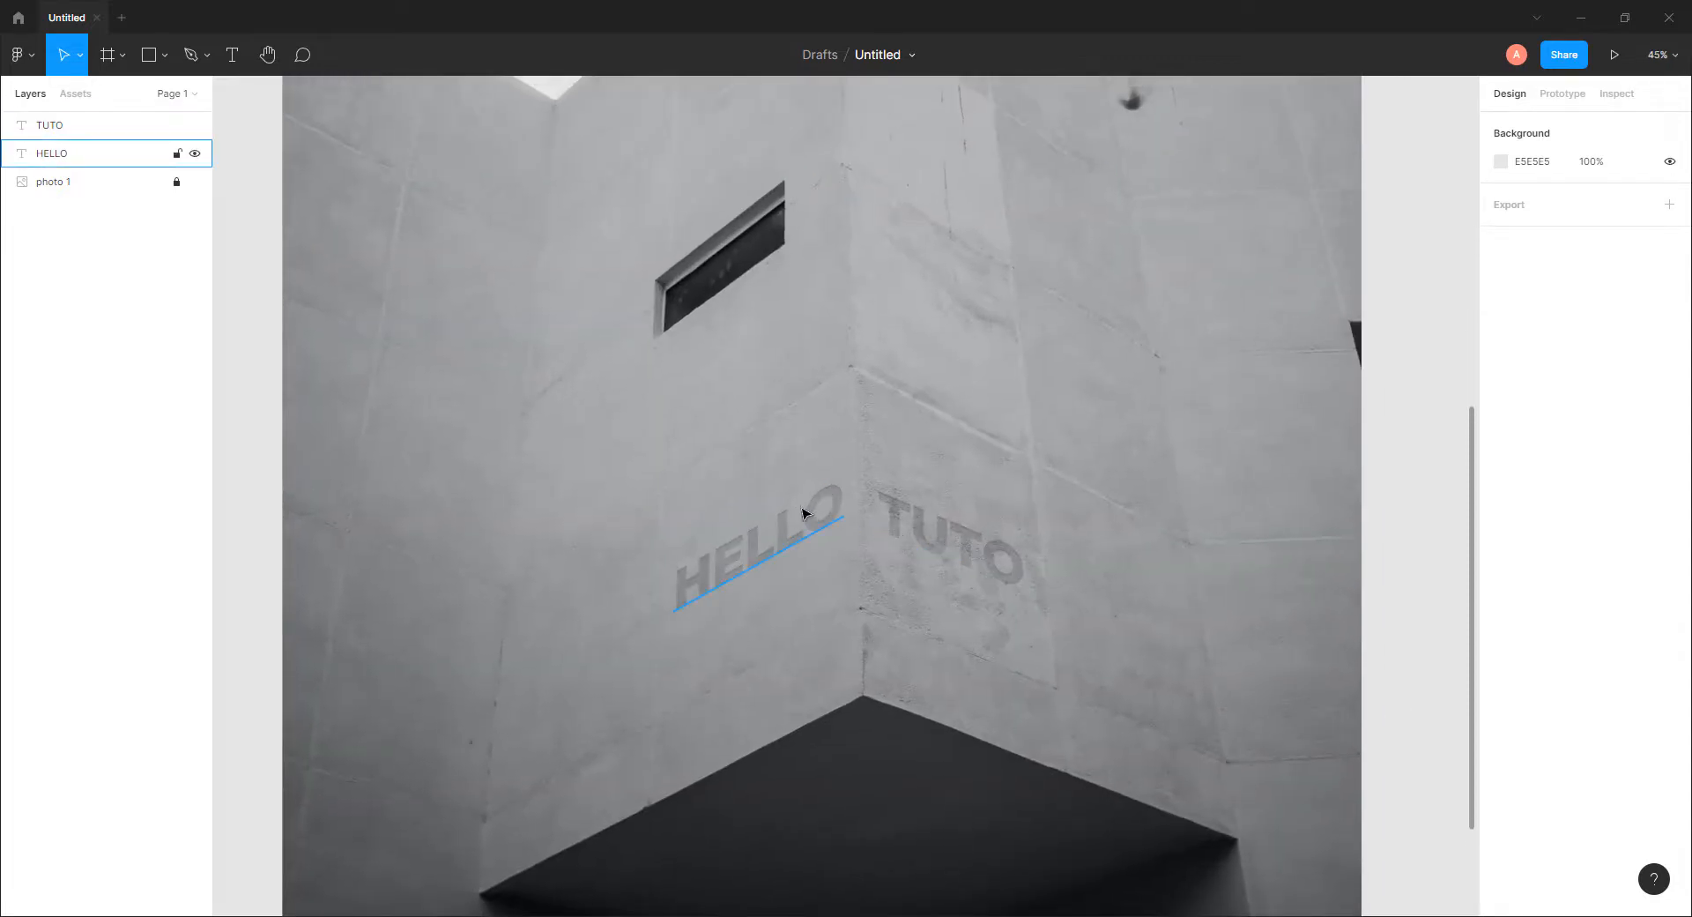
scroll(878, 533, down, 2)
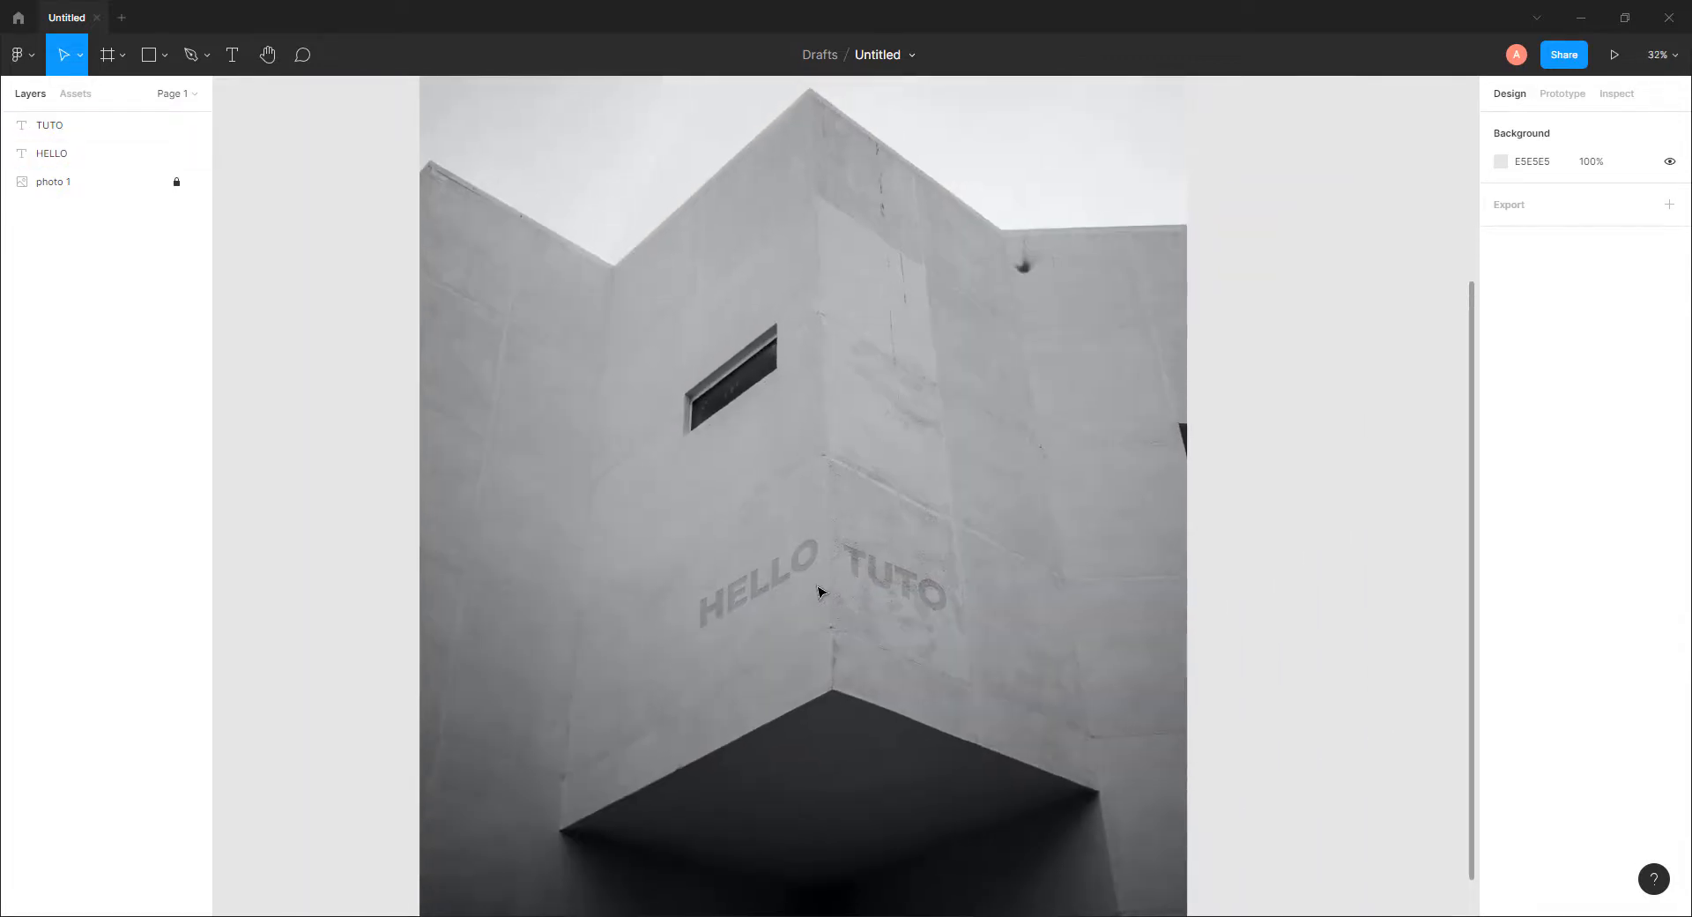
Nudge the TUTO text slightly up on the right wall to X -49, Y 522, and deselect it
scroll(819, 589, up, 4)
click(914, 538)
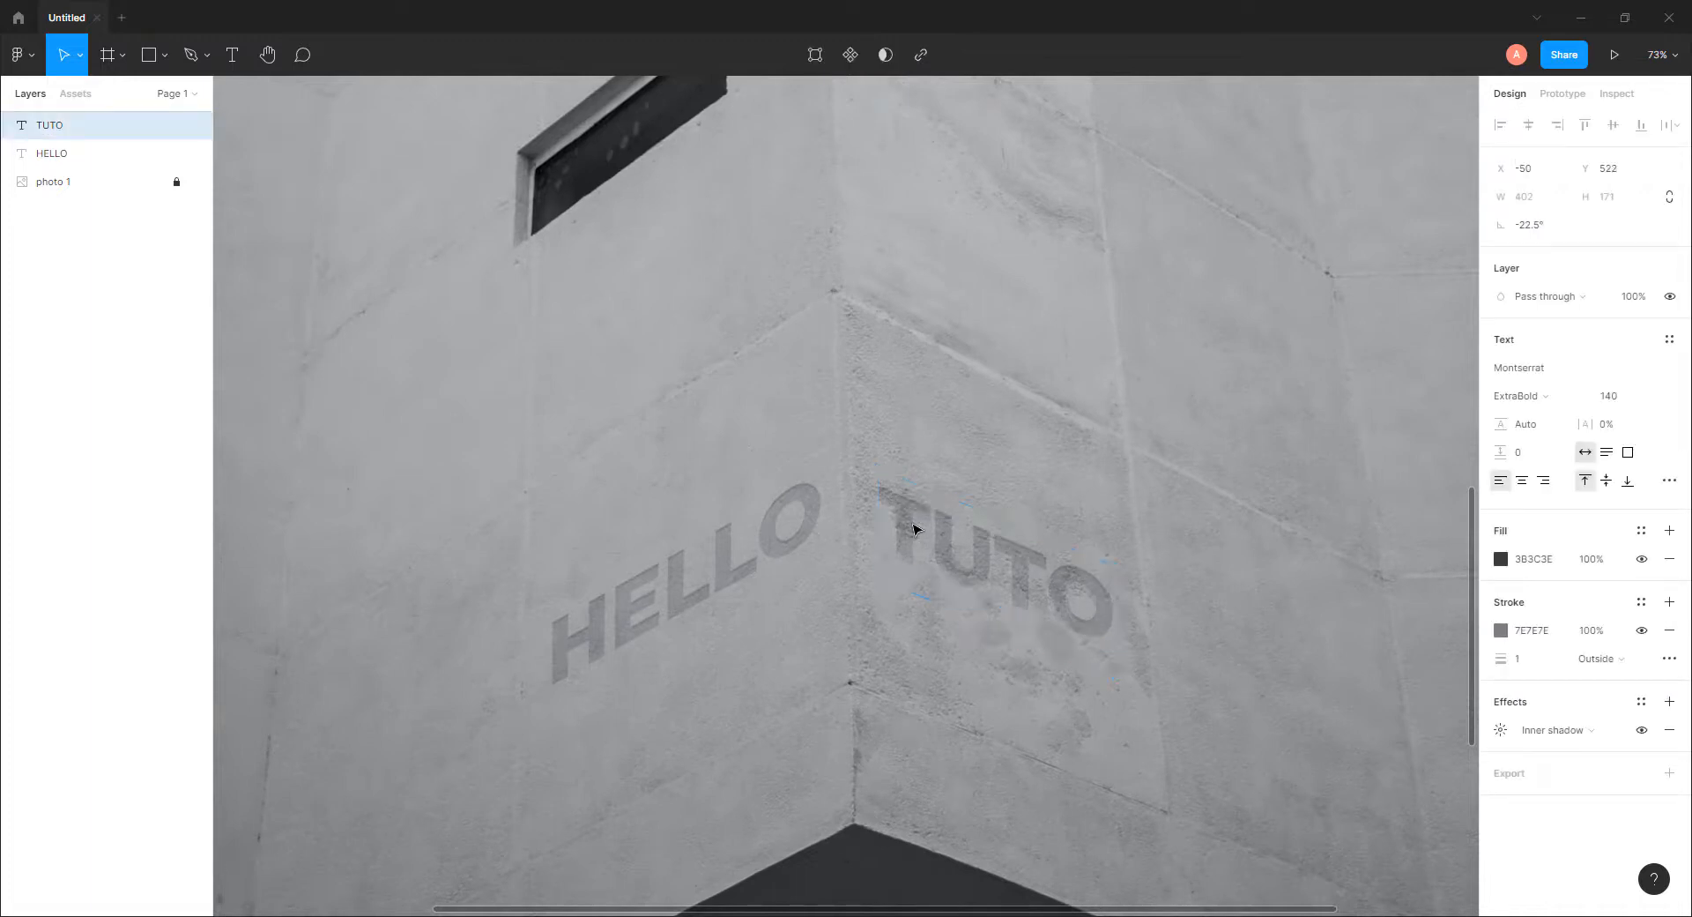
drag(913, 530, 914, 530)
scroll(915, 531, down, 4)
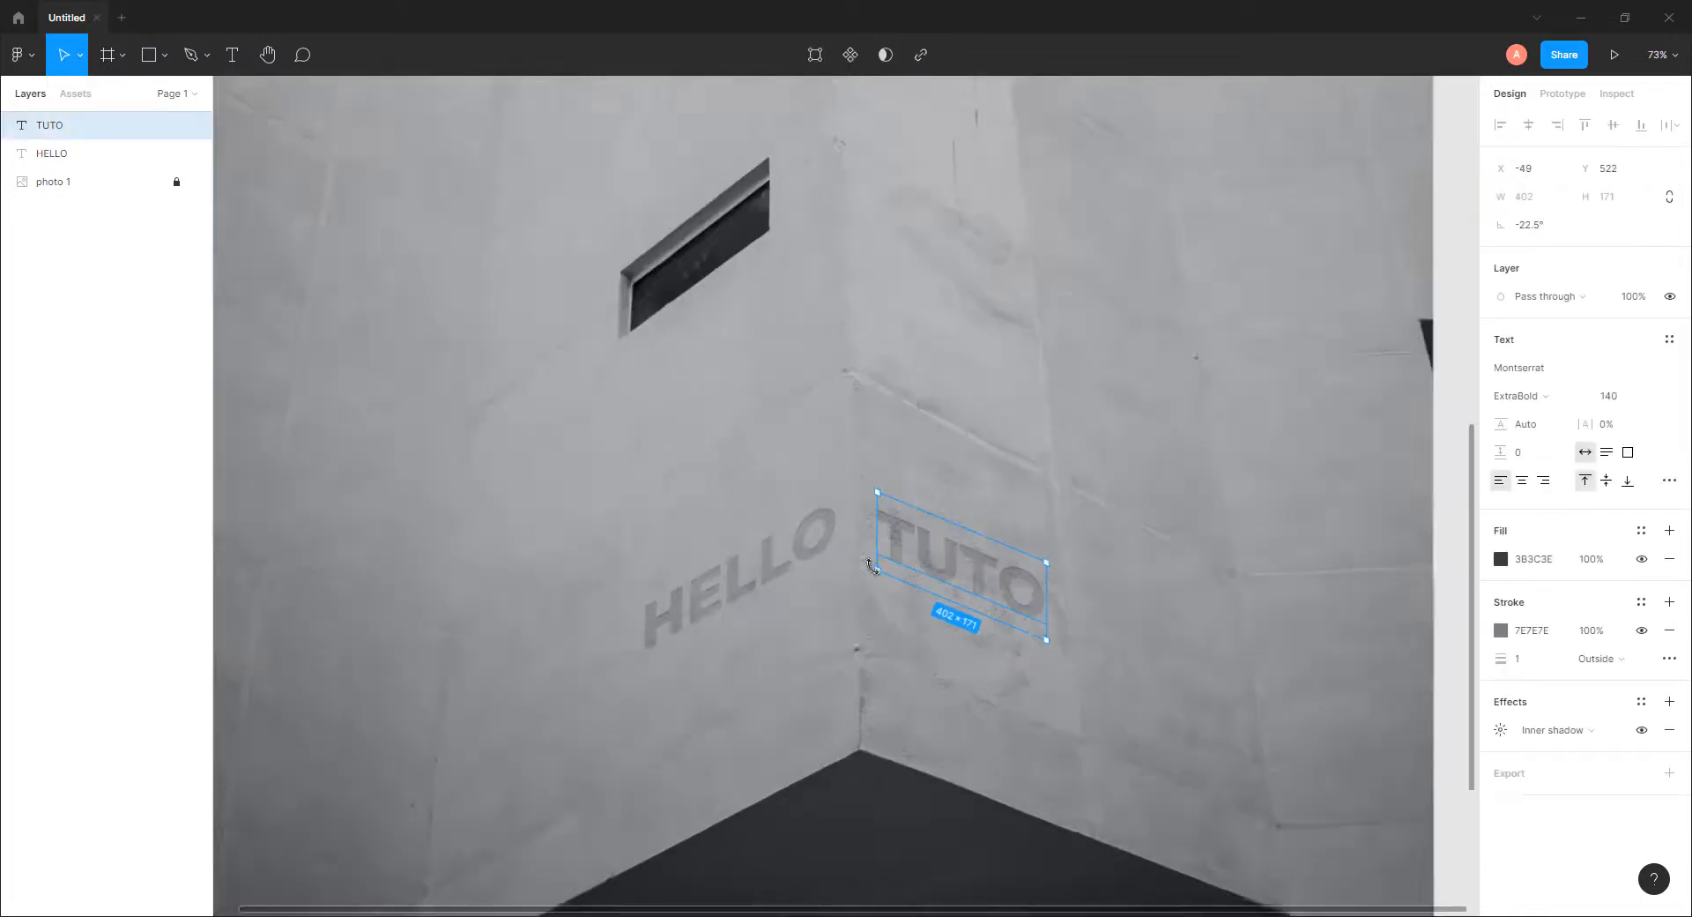
scroll(1102, 527, down, 1)
scroll(1102, 528, right, 1)
click(1204, 518)
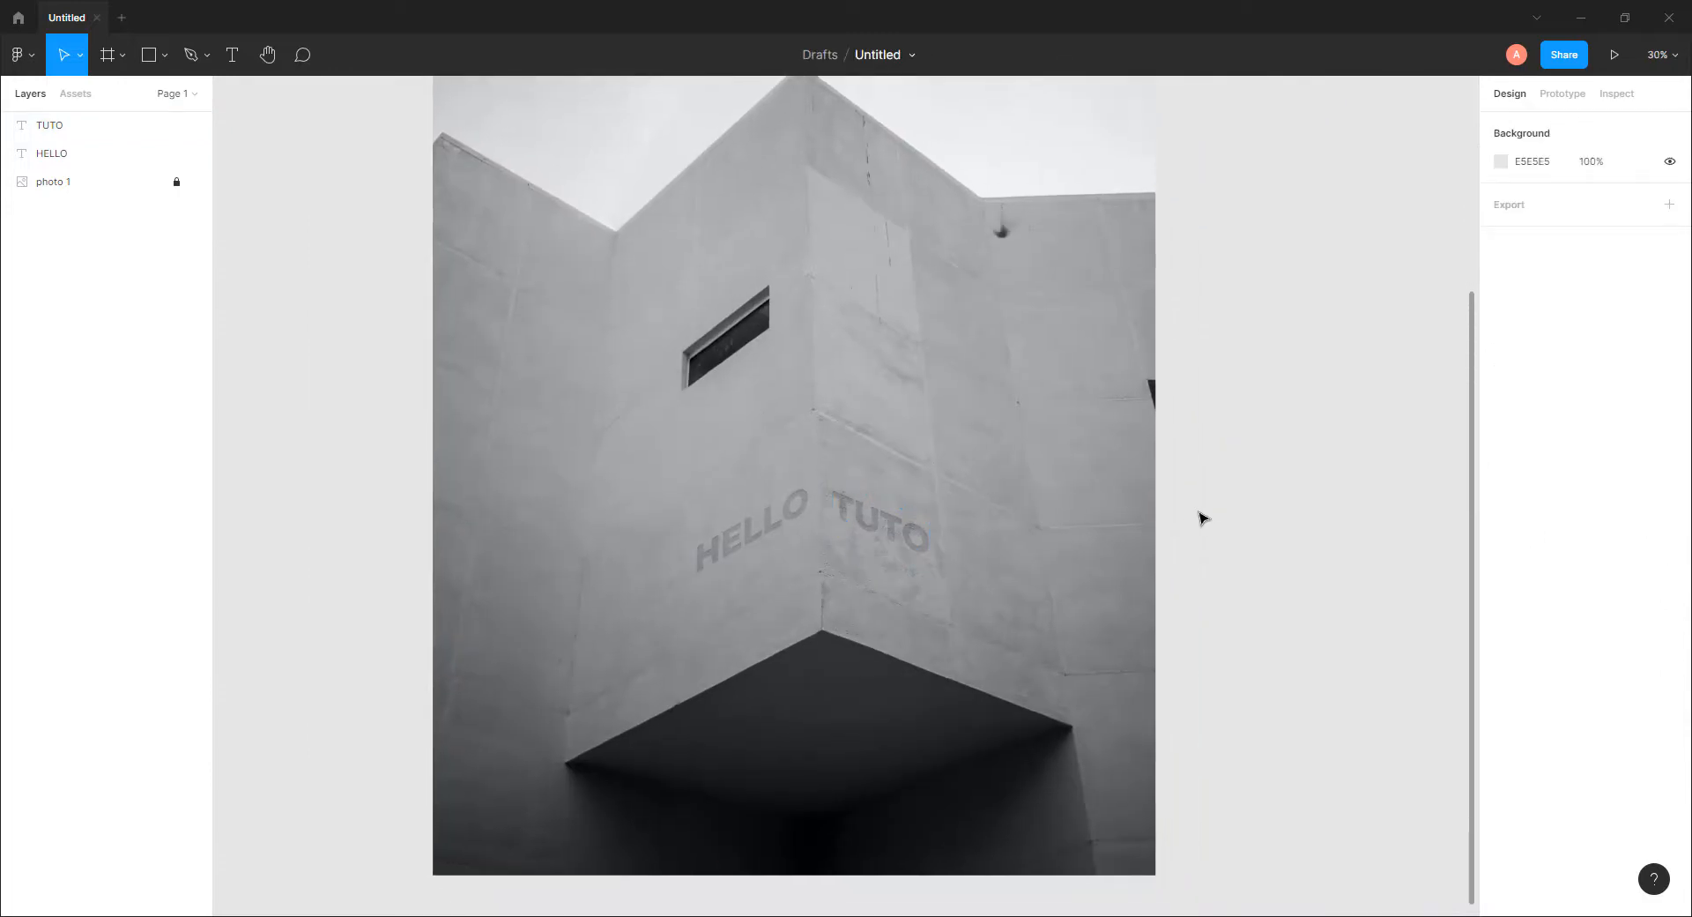